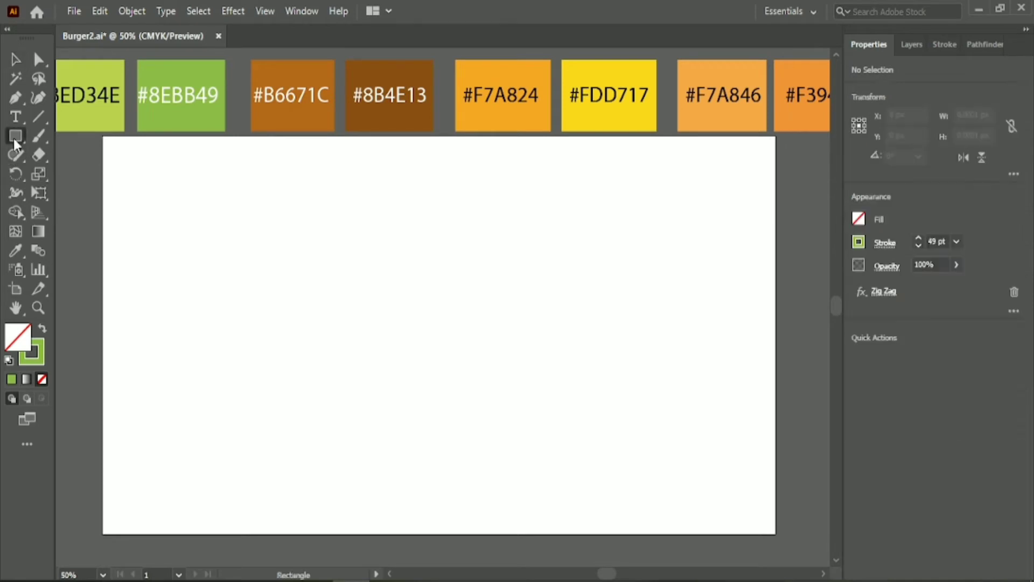
Draw a circle about 665 px in diameter, shift it onto the artboard and fill it with the #F39437 swatch colour
click(93, 171)
drag(255, 195, 517, 560)
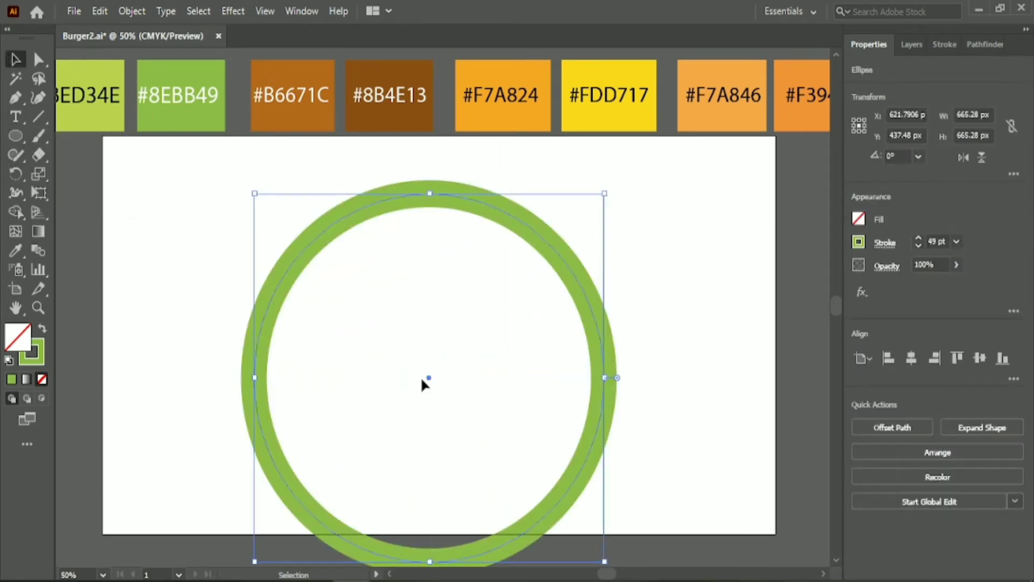
drag(422, 384, 432, 350)
key(i)
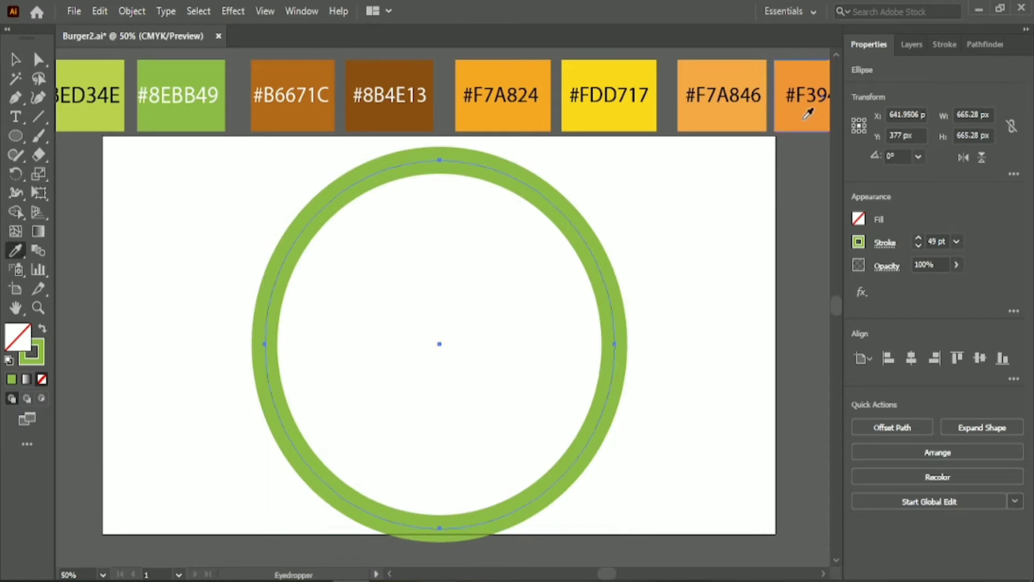
click(805, 118)
Centre the orange circle horizontally and vertically on the artboard
click(11, 62)
click(911, 358)
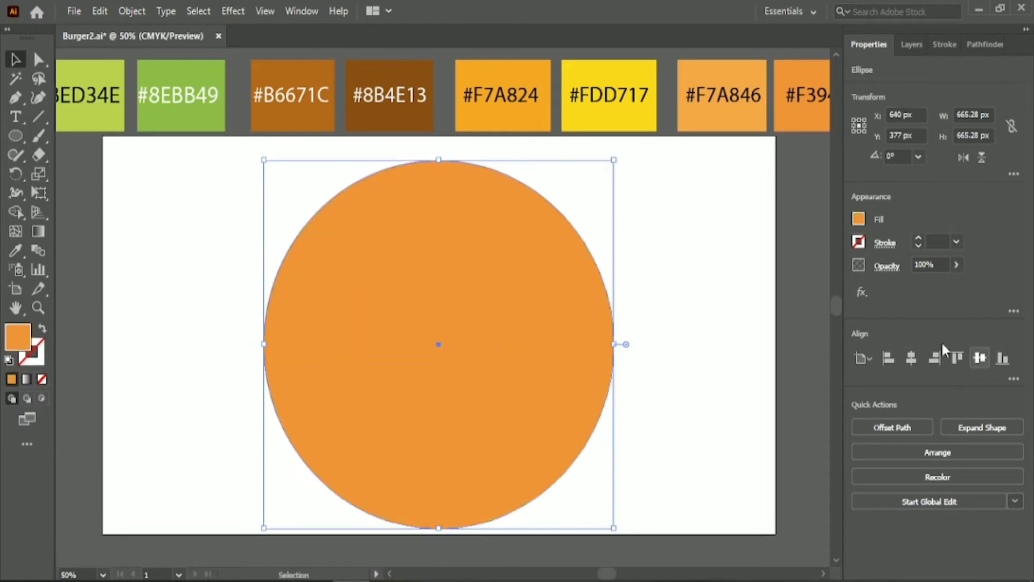
click(979, 357)
Draw a horizontal line through the circle's centre, divide the circle along it and ungroup the two halves
click(38, 116)
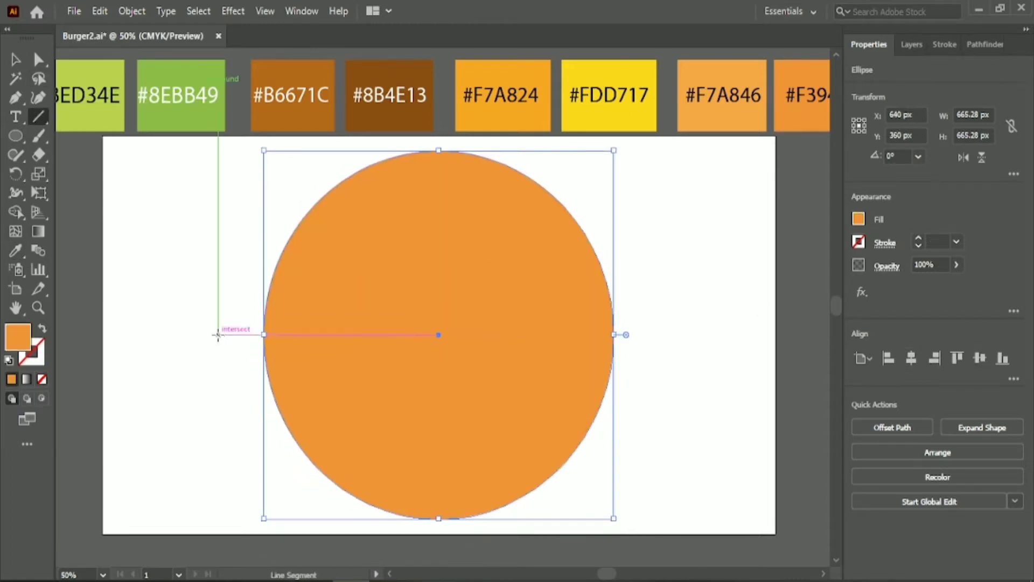
drag(217, 334, 746, 334)
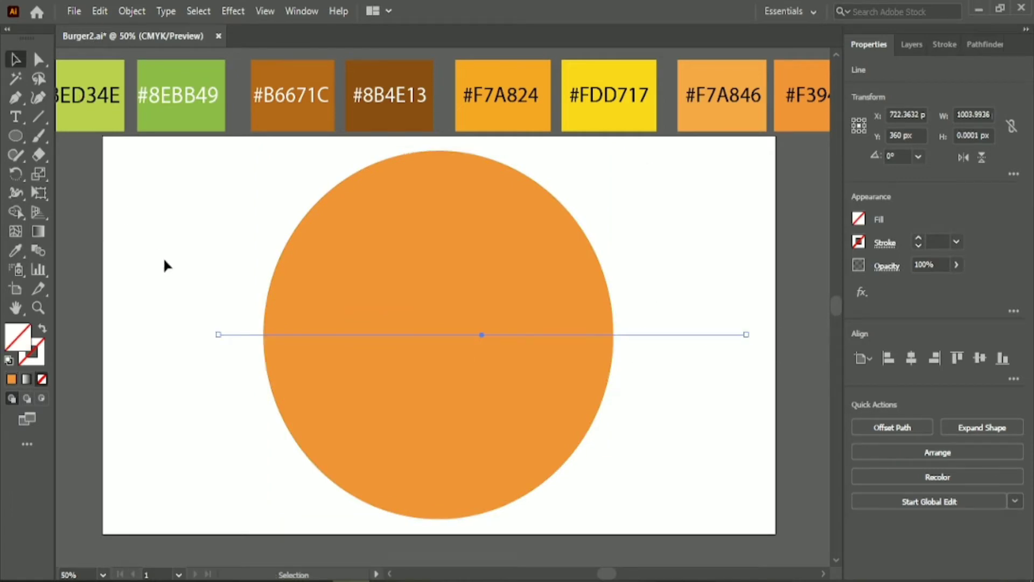
drag(164, 264, 385, 396)
click(987, 47)
right_click(430, 294)
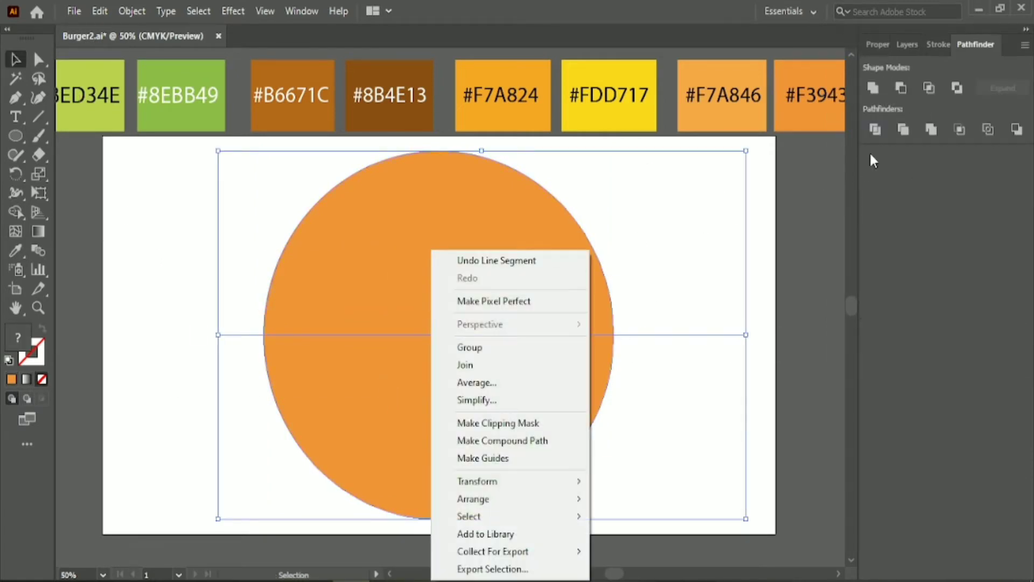
click(723, 238)
key(ctrl+a)
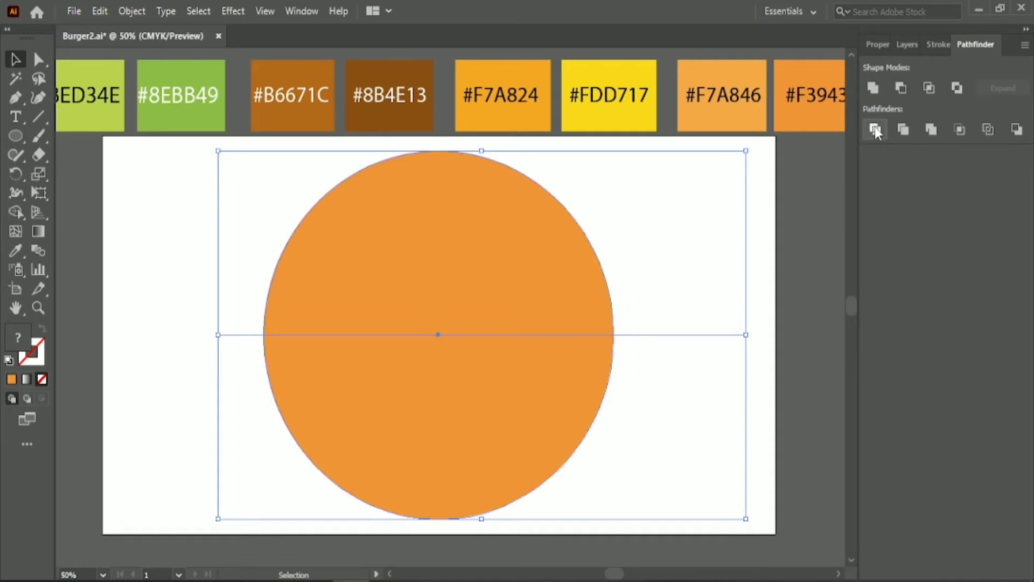
click(876, 47)
click(975, 44)
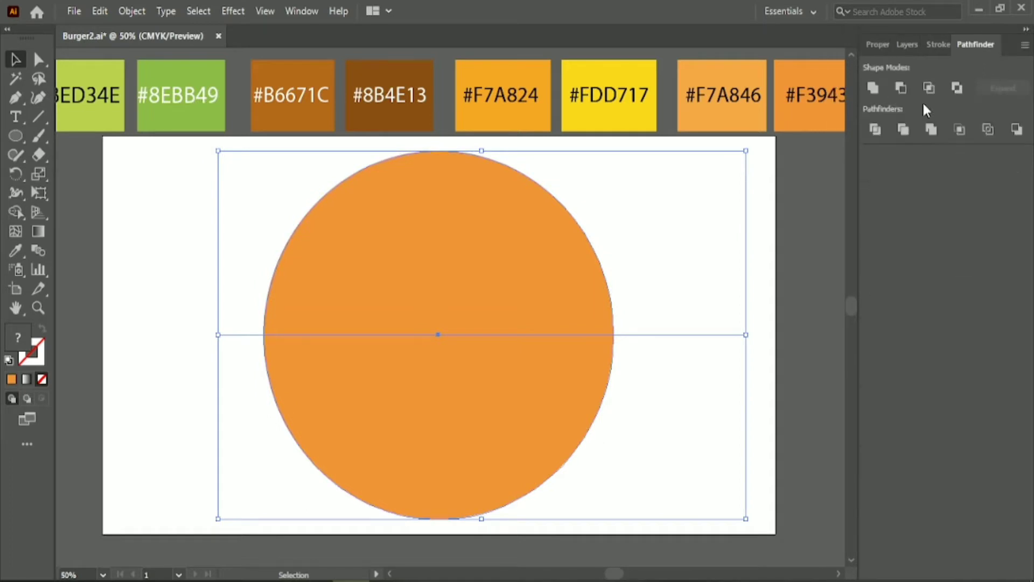
click(875, 130)
right_click(498, 266)
click(522, 401)
click(883, 47)
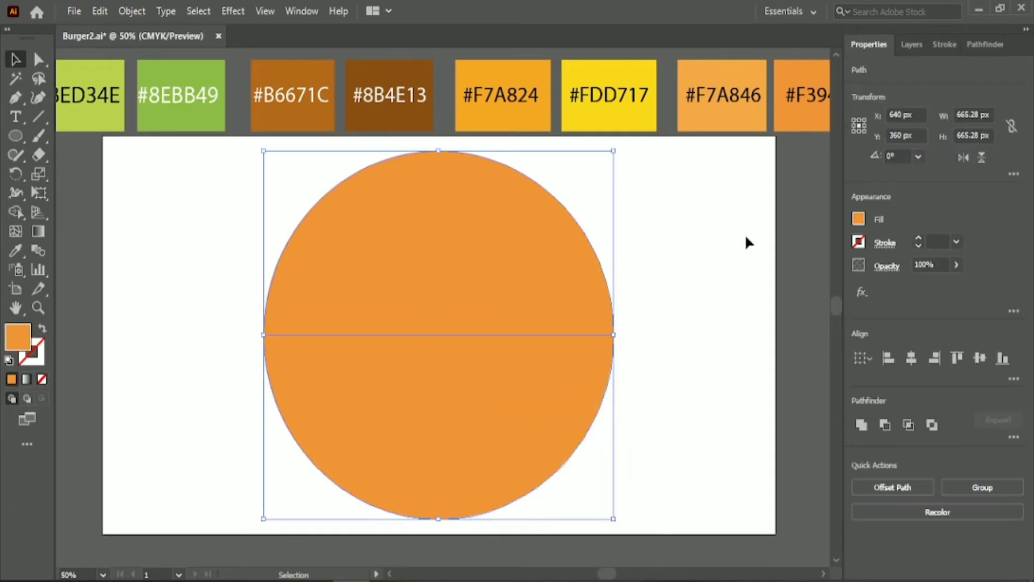
Delete the circle's lower half and move the upper half down towards the middle of the artboard
click(745, 234)
click(587, 384)
key(Delete)
click(451, 270)
drag(450, 270, 458, 342)
Round the half circle's two bottom corners to about 32 px radius and lower its top anchor point slightly
click(38, 59)
scroll(502, 417, up, 1)
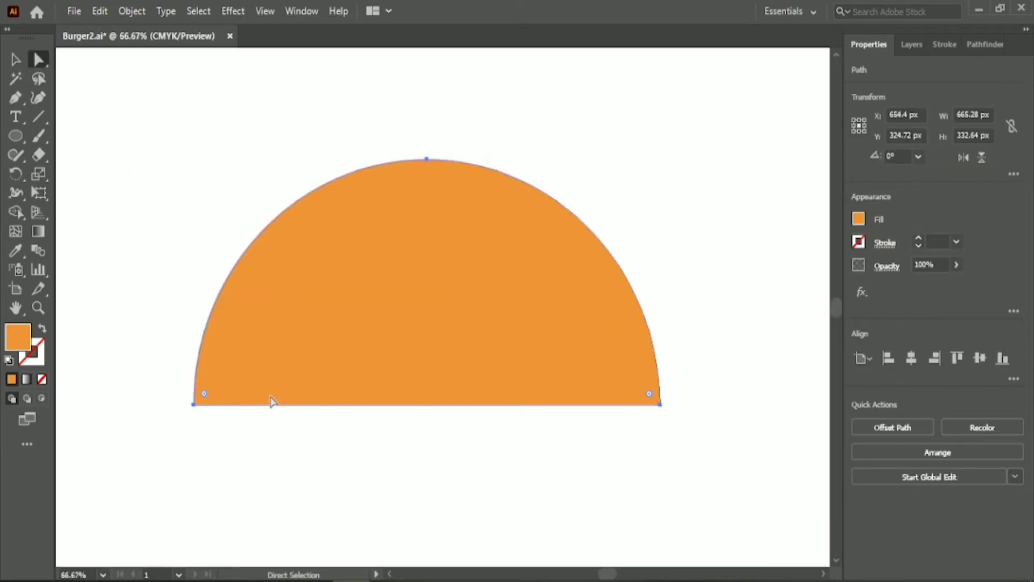
drag(204, 398, 219, 381)
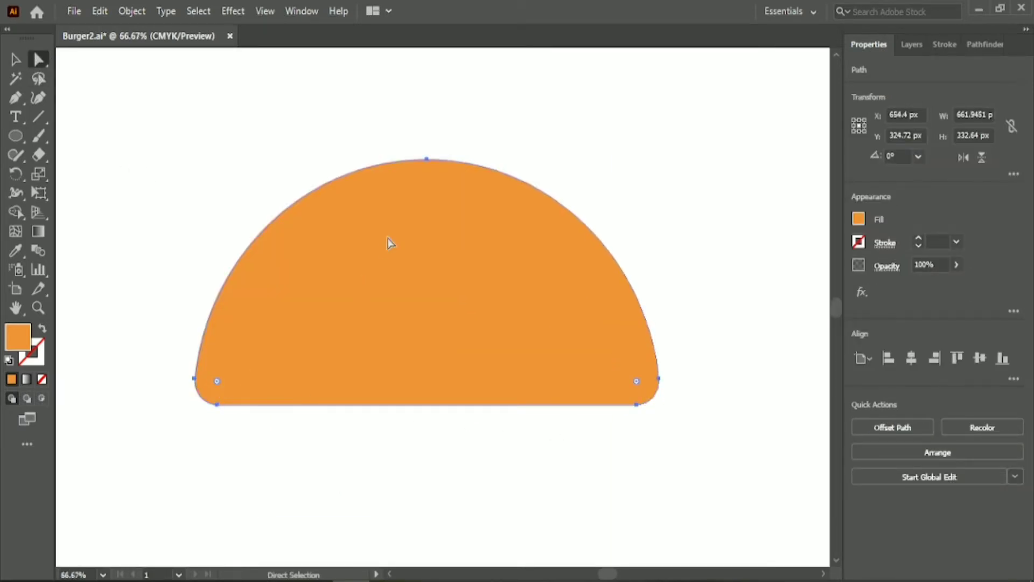
click(427, 160)
drag(427, 159, 427, 167)
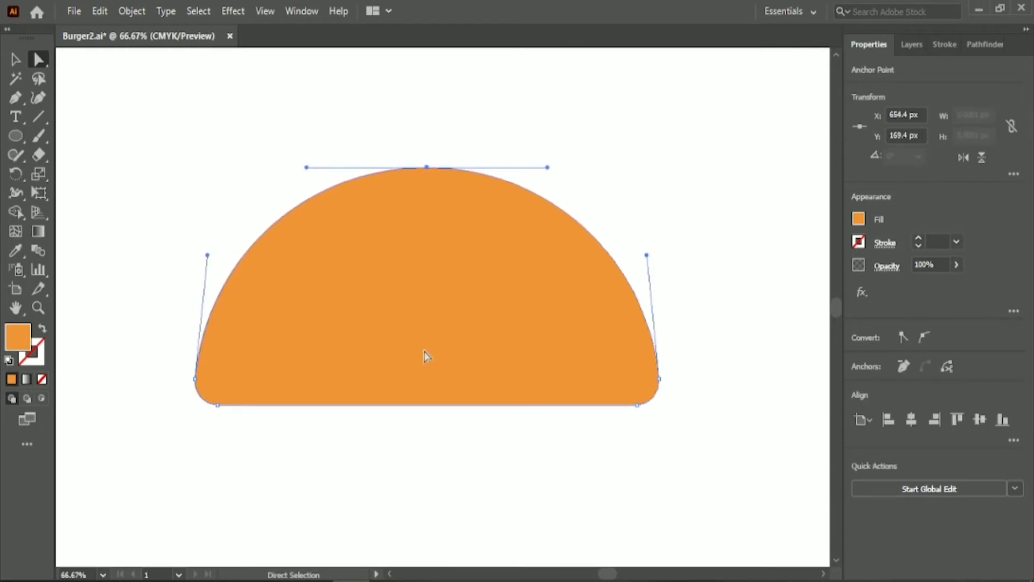
Add an anchor point at the middle of the half circle's bottom edge and move it down to form a shallow point
click(218, 405)
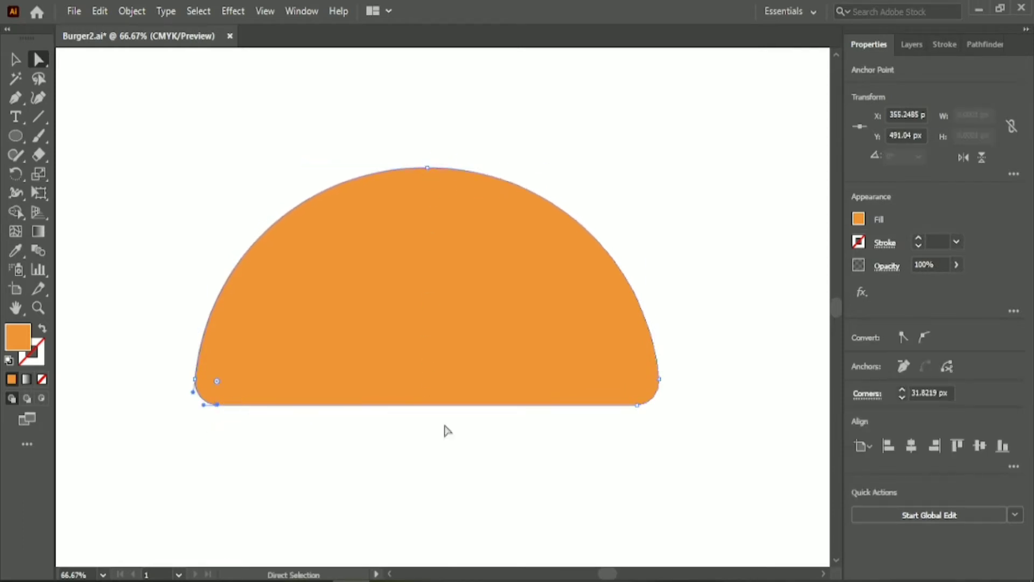
shift+click(637, 405)
click(422, 431)
click(425, 353)
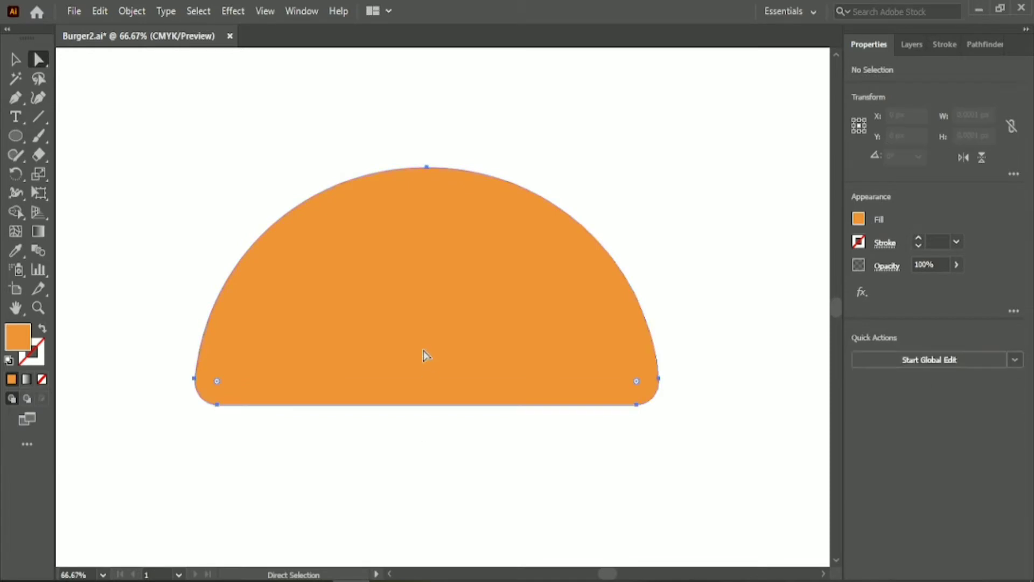
drag(14, 98, 92, 113)
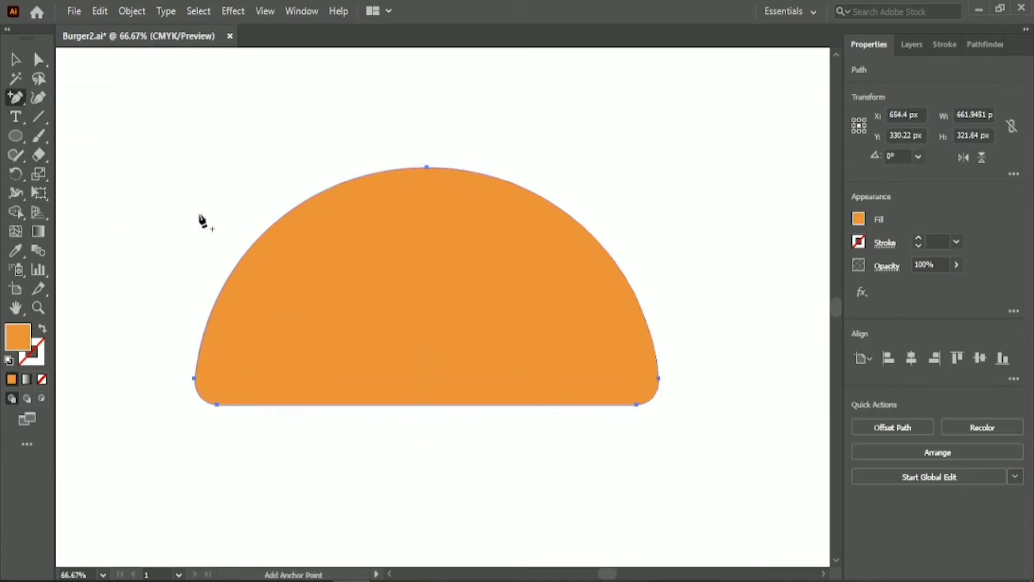
click(427, 404)
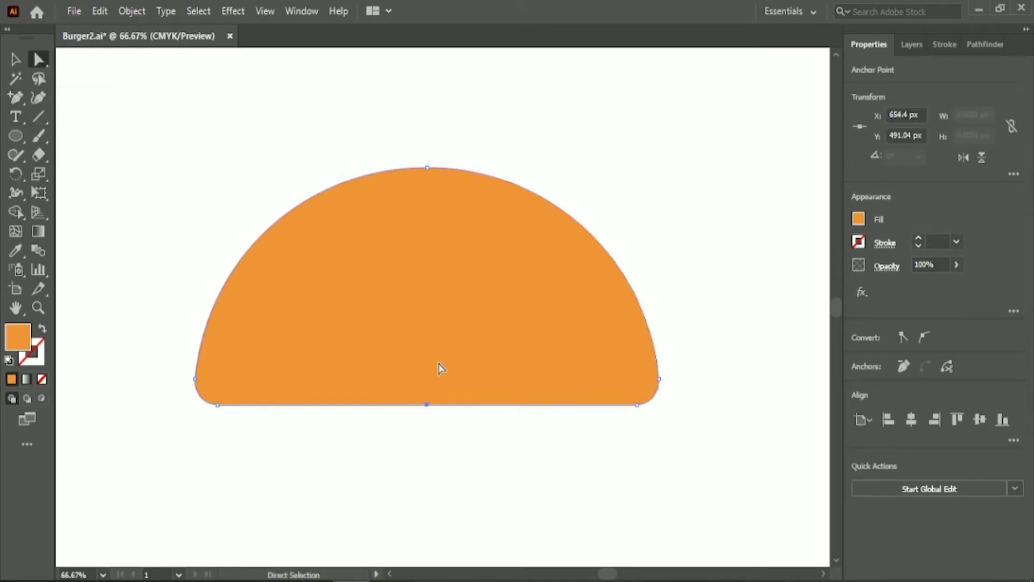
key(Down)
key(Down)
key(Down)
key(Down)
key(Down)
key(Down)
key(Down)
key(Down)
key(Down)
key(Down)
key(Down)
key(Down)
key(Down)
key(Down)
key(Down)
key(Down)
key(Down)
key(Down)
key(Down)
key(Down)
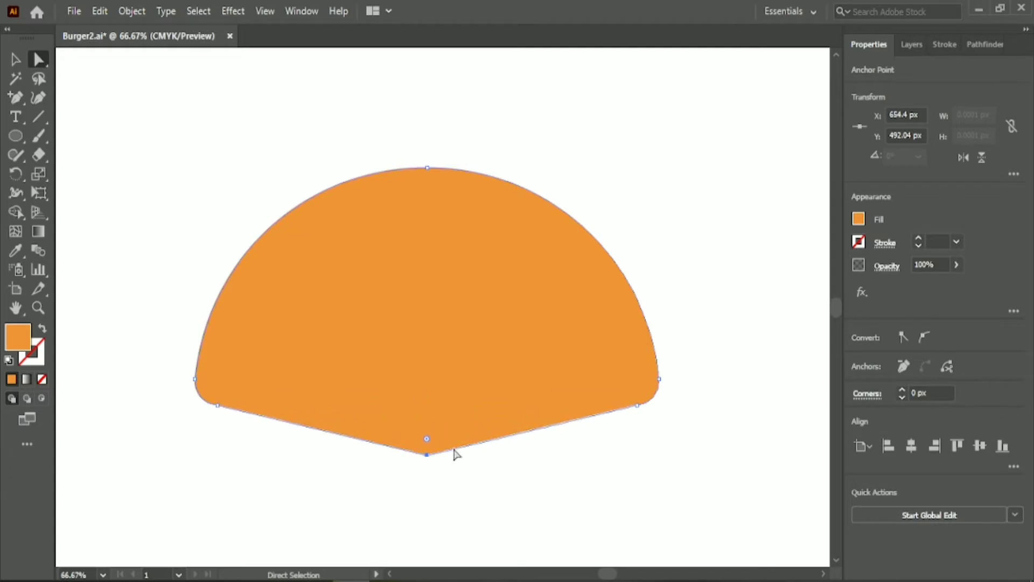
Round the bottom point of the bun top to a corner radius of about 902 px
drag(426, 441, 479, 42)
scroll(481, 285, down, 1)
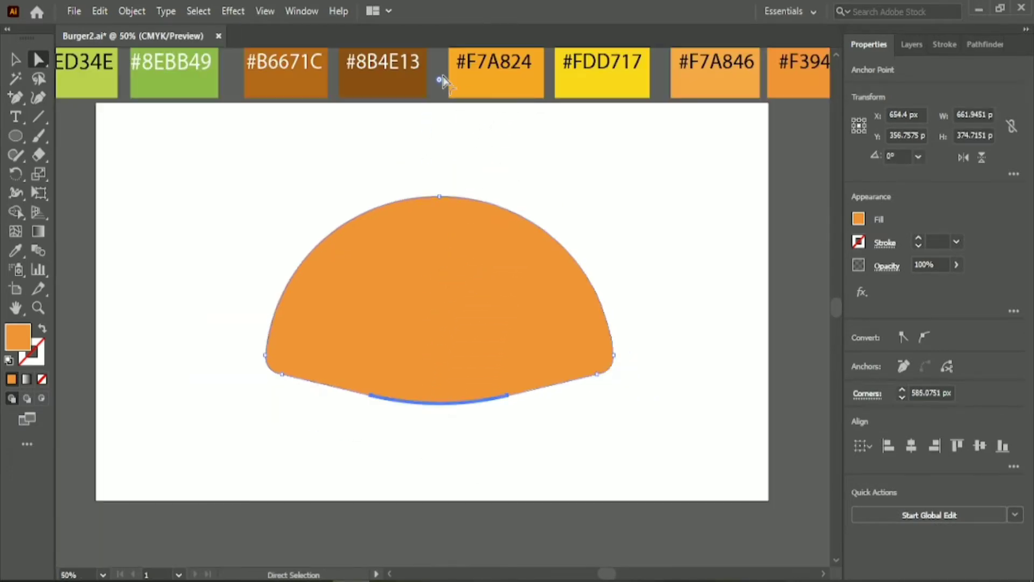
scroll(453, 207, down, 1)
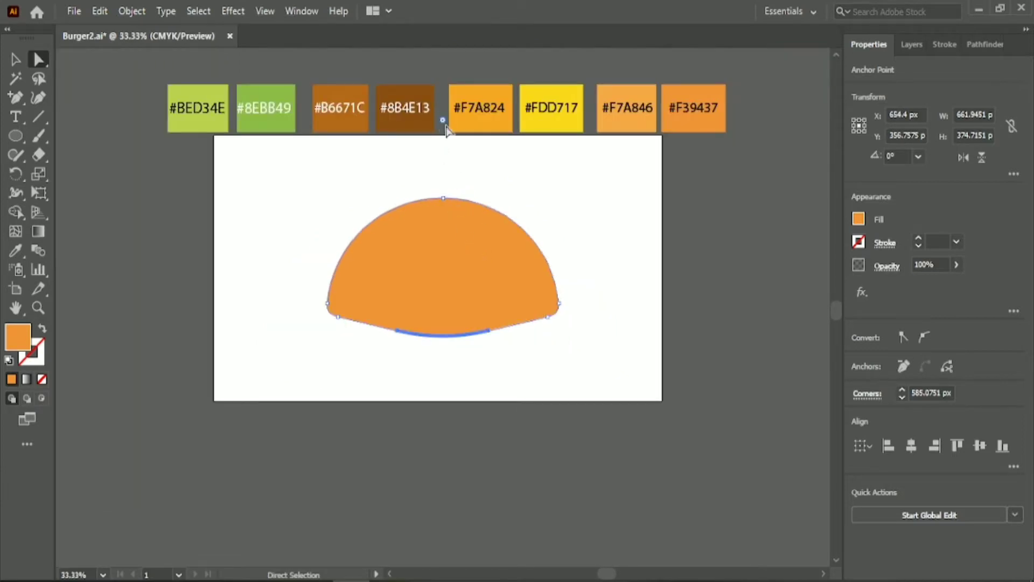
drag(444, 122, 450, 8)
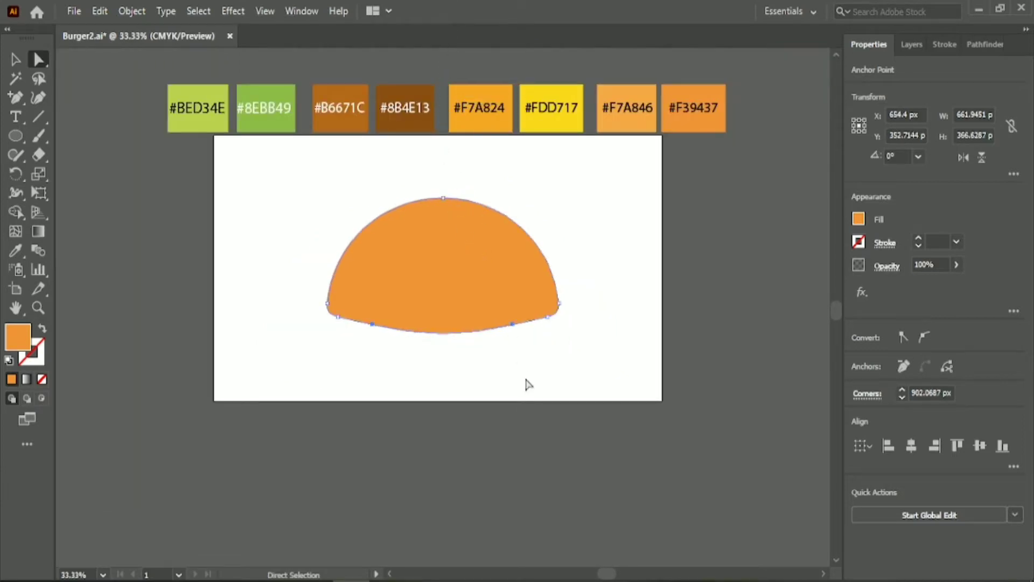
click(517, 377)
Centre the bun top on the artboard in both directions and raise it towards the artboard's upper edge
scroll(489, 355, down, 3)
scroll(490, 354, up, 1)
scroll(490, 353, up, 4)
click(397, 220)
scroll(397, 217, up, 2)
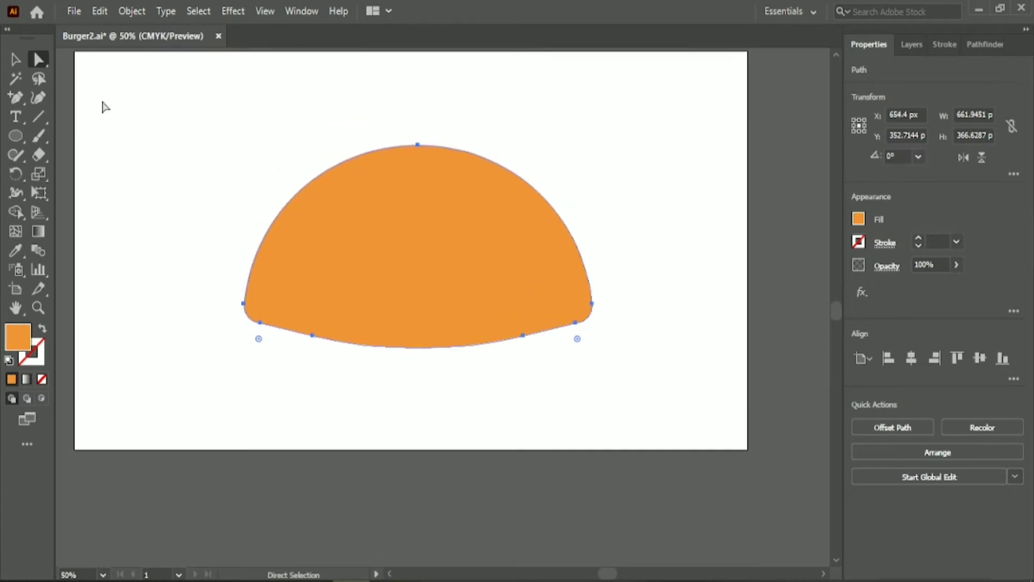
key(v)
click(912, 359)
click(980, 359)
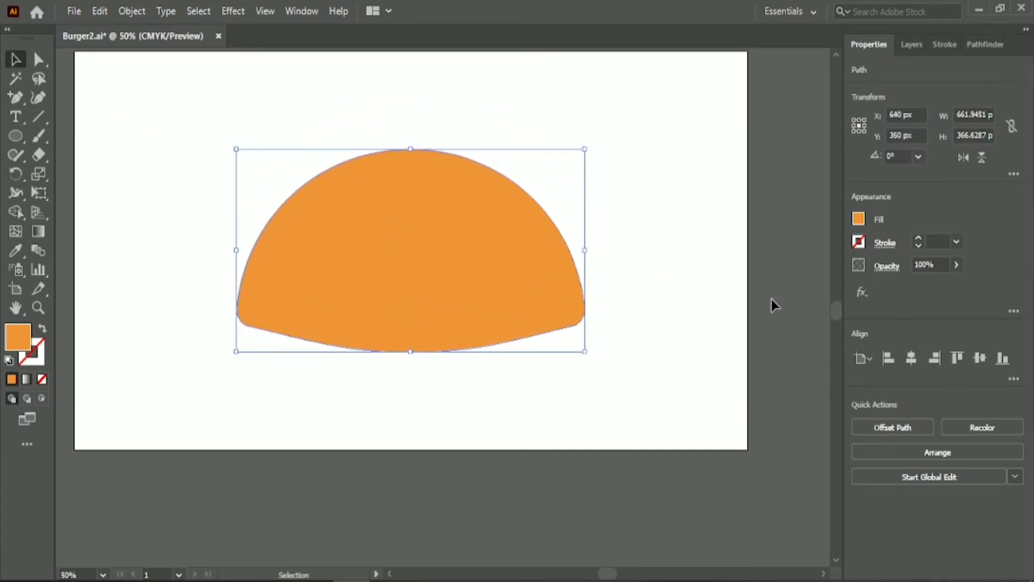
drag(494, 271, 491, 200)
click(256, 375)
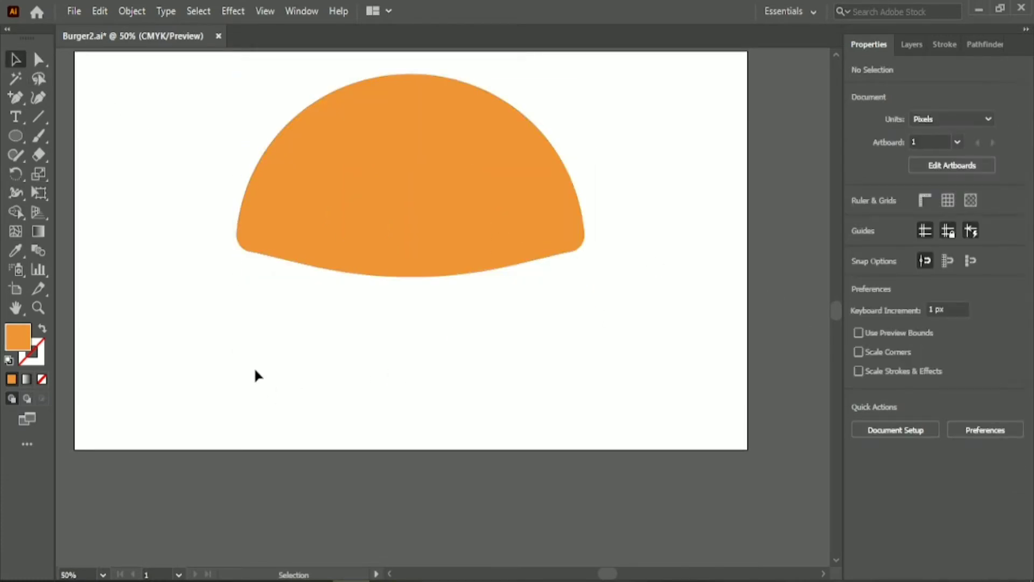
Draw an orange rounded rectangle about 669 px wide below the bun top, matching its width
drag(15, 134, 54, 152)
drag(237, 338, 589, 389)
key(v)
drag(176, 108, 509, 393)
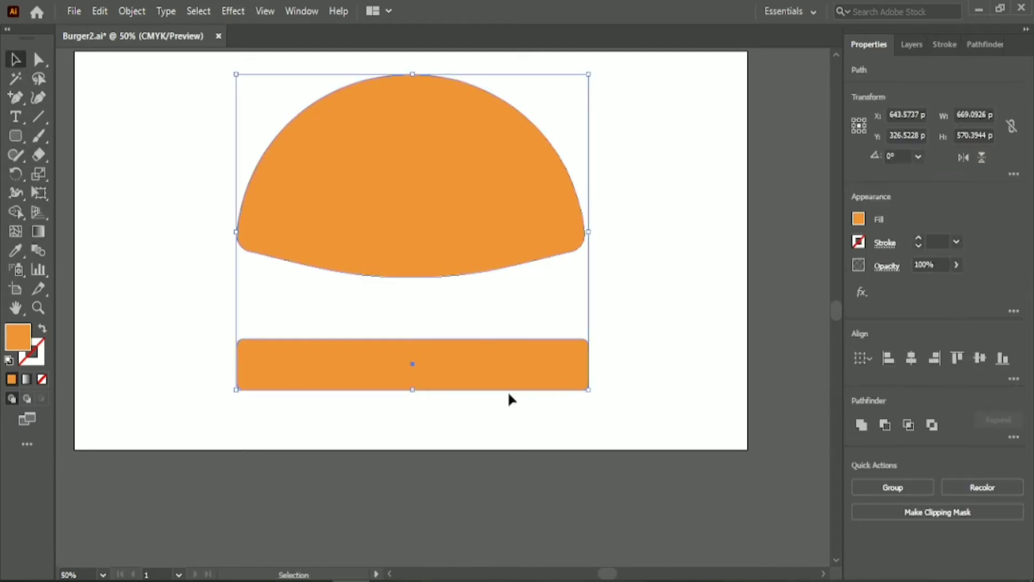
click(678, 327)
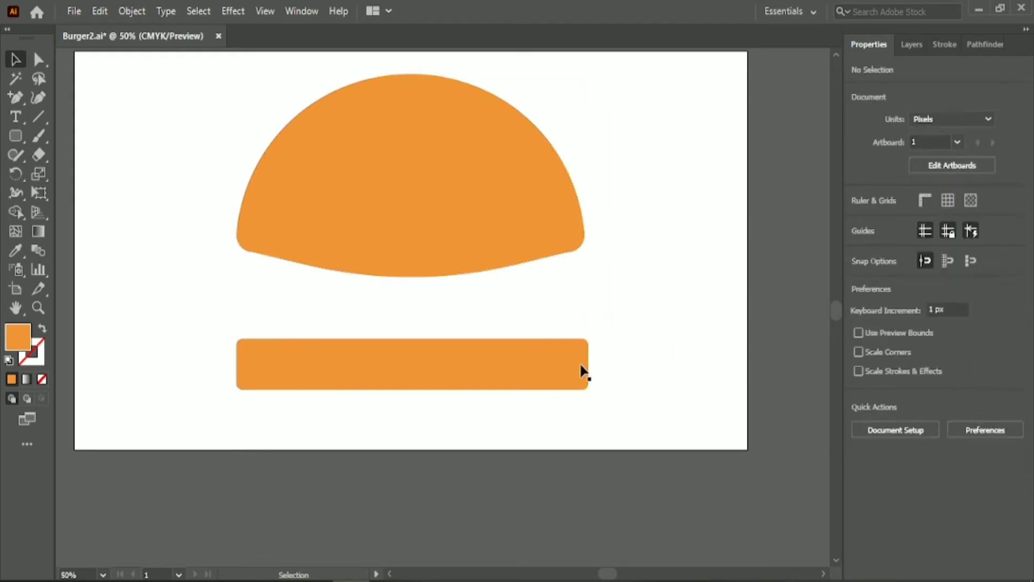
Add an anchor point at the middle of the rounded rectangle's bottom edge and move it down slightly
click(487, 378)
key(plus)
click(413, 389)
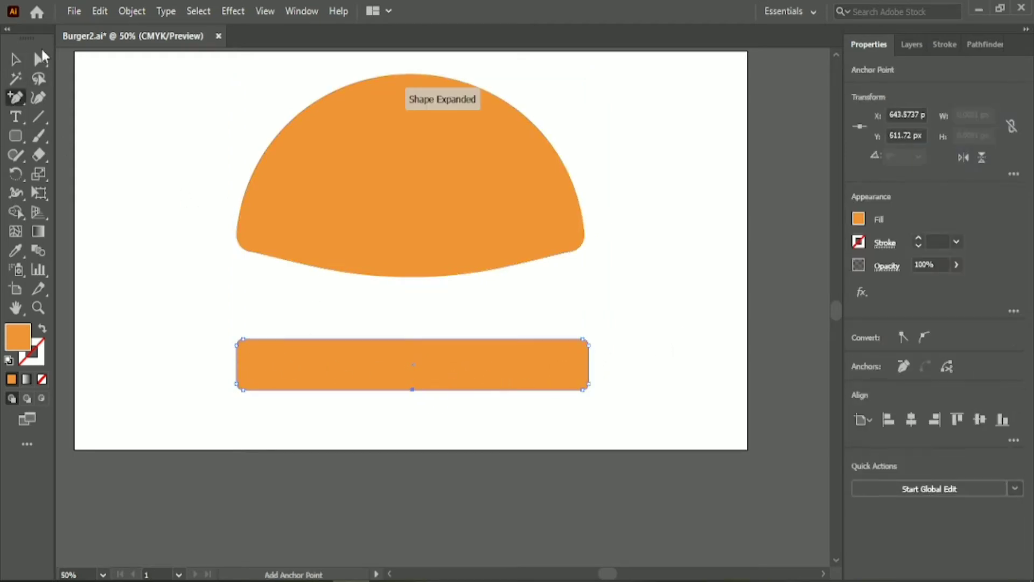
key(shift+Down)
key(shift+Down)
key(shift+Down)
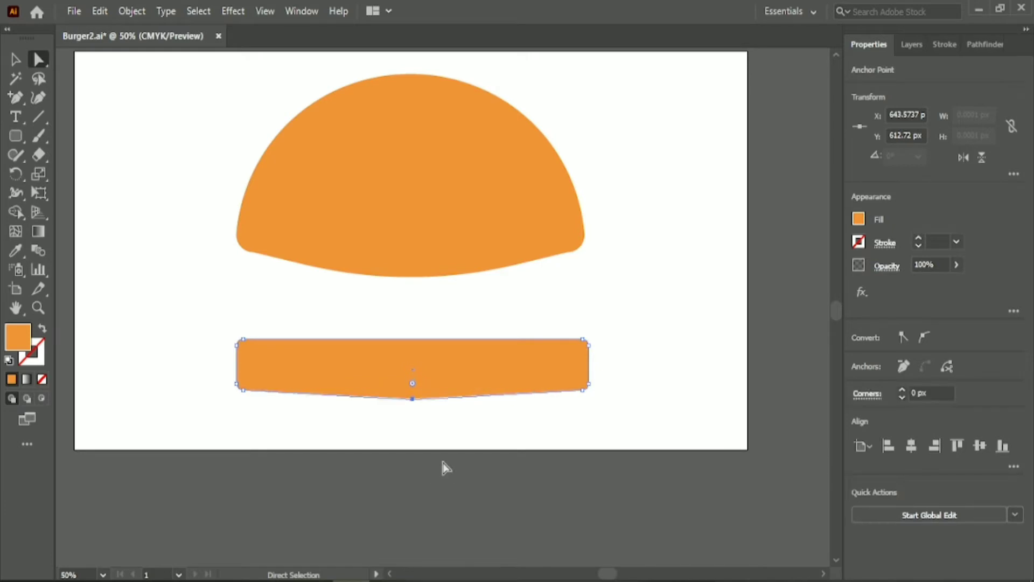
Round the bottom point of the lower bar into a wide, gentle curve
drag(414, 391, 438, 75)
key(ctrl+minus)
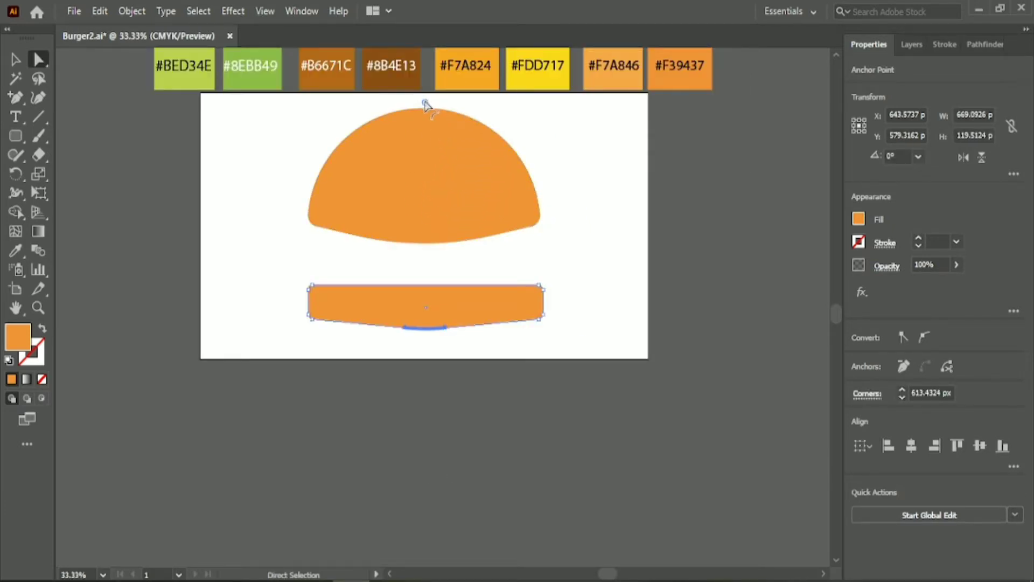
click(441, 403)
key(ctrl+plus)
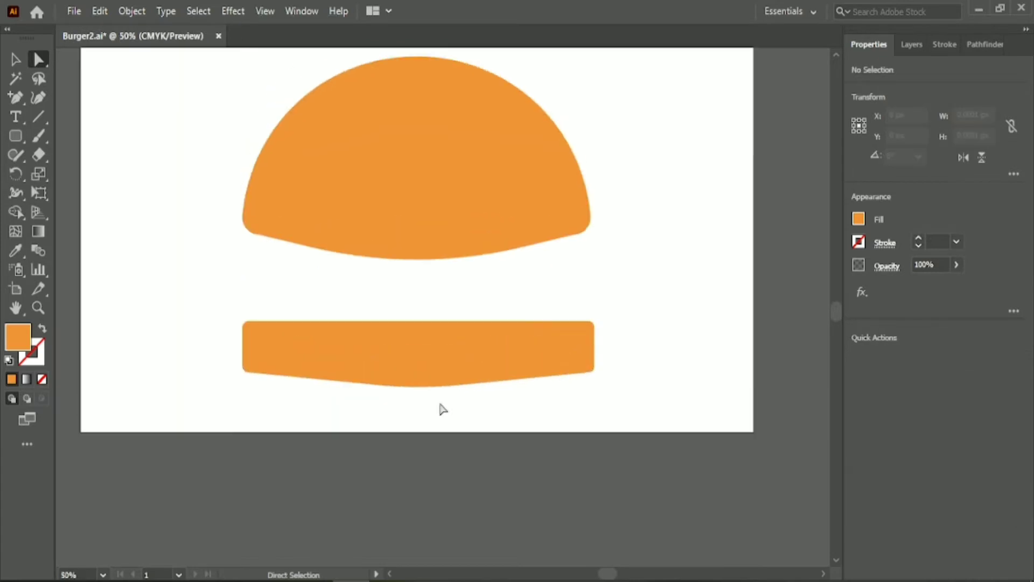
scroll(443, 409, up, 2)
Duplicate the orange bar, placing one centred under the bun top and the other just below the artboard
click(15, 64)
scroll(633, 337, down, 1)
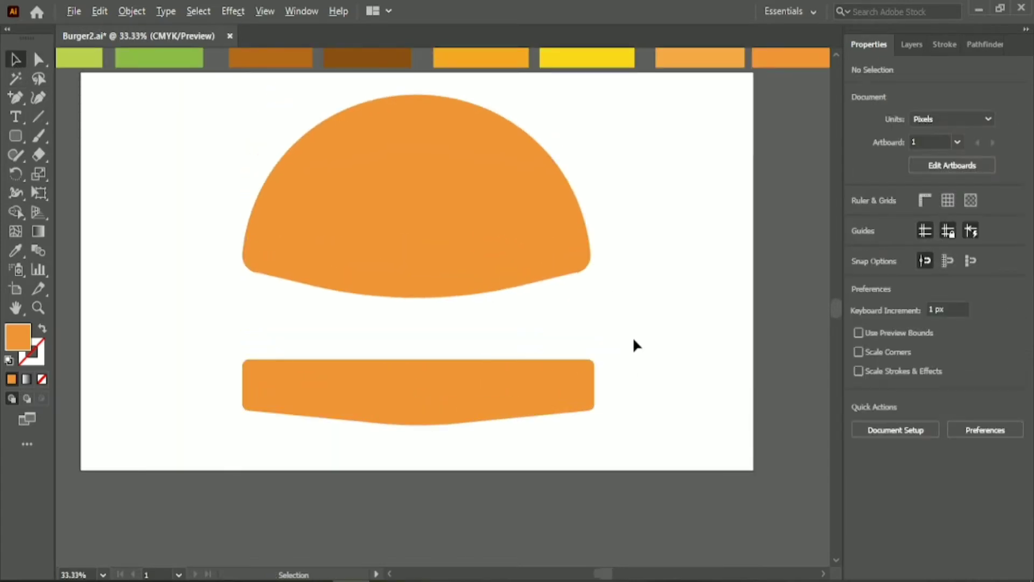
drag(538, 368, 542, 443)
drag(520, 444, 516, 372)
Fill the upper bar with the #8B4E13 swatch colour
key(i)
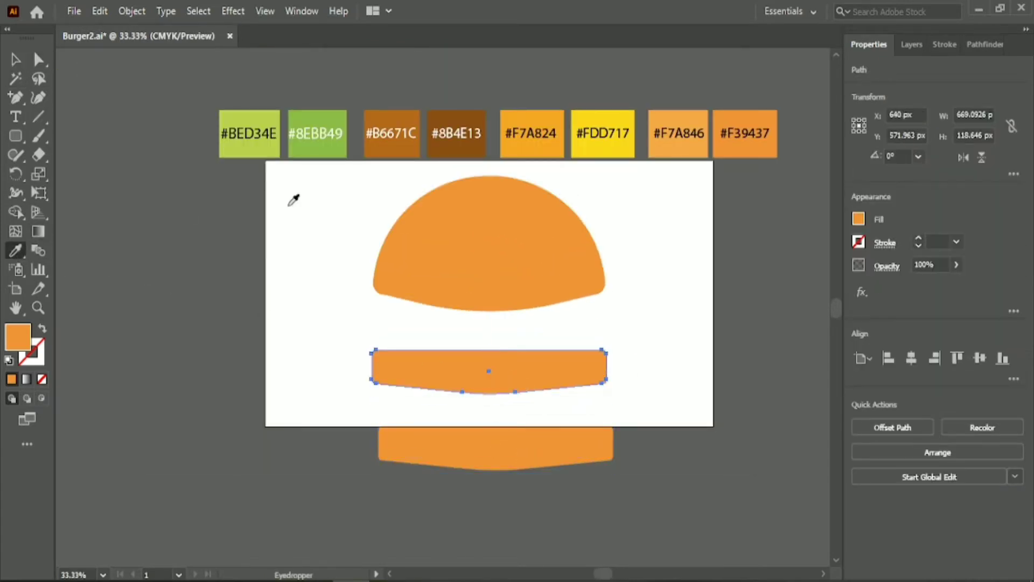
click(458, 145)
key(v)
click(670, 285)
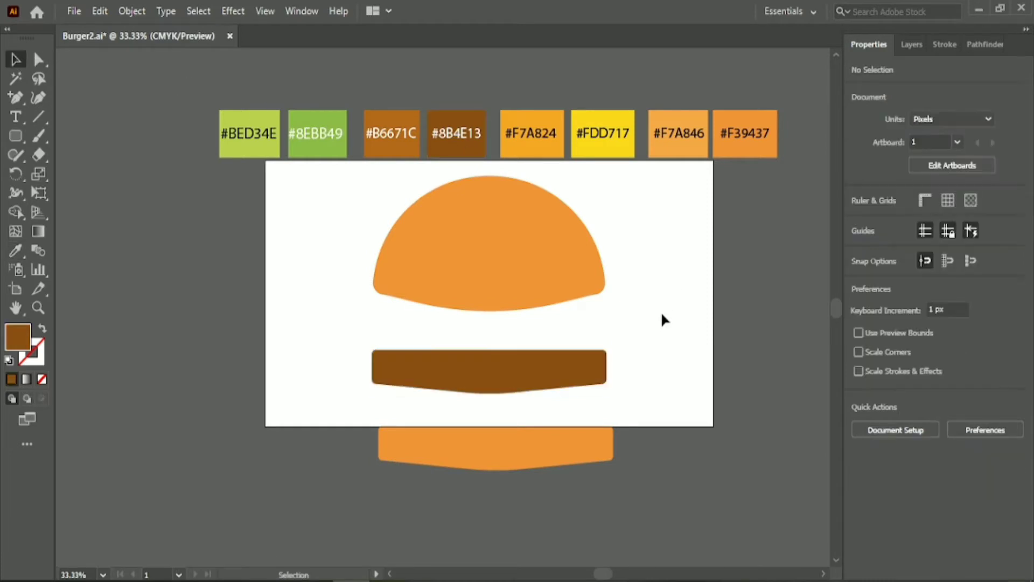
Move the brown and orange bars off the artboard to its left and lower the bun top to mid-artboard
drag(346, 361, 455, 458)
drag(465, 446, 114, 457)
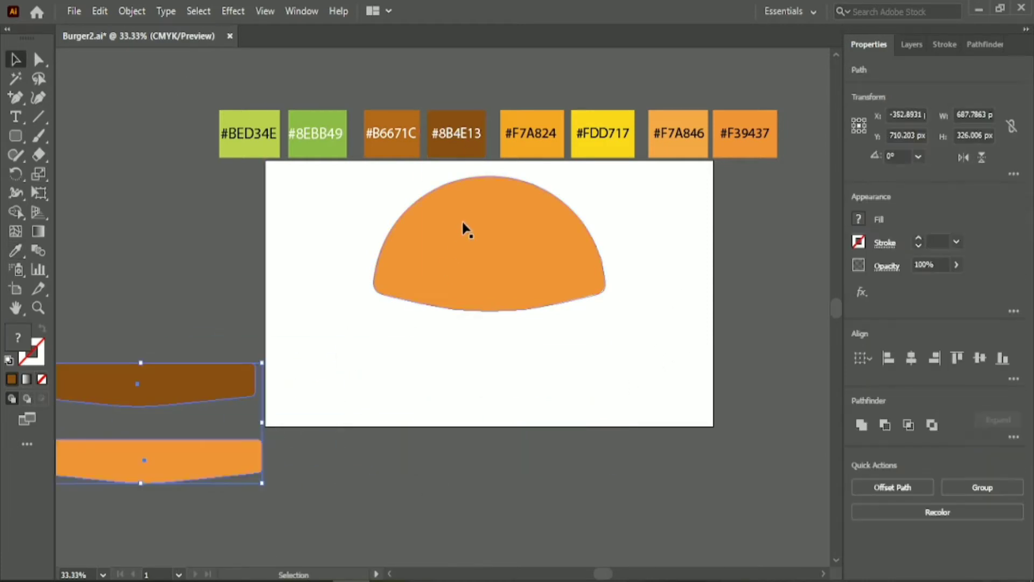
drag(464, 229, 464, 283)
click(167, 226)
Draw an ellipse about 576 by 438 px over the bun top's upper-right part and fill it with the #F7A846 swatch colour
click(11, 134)
drag(11, 135, 76, 168)
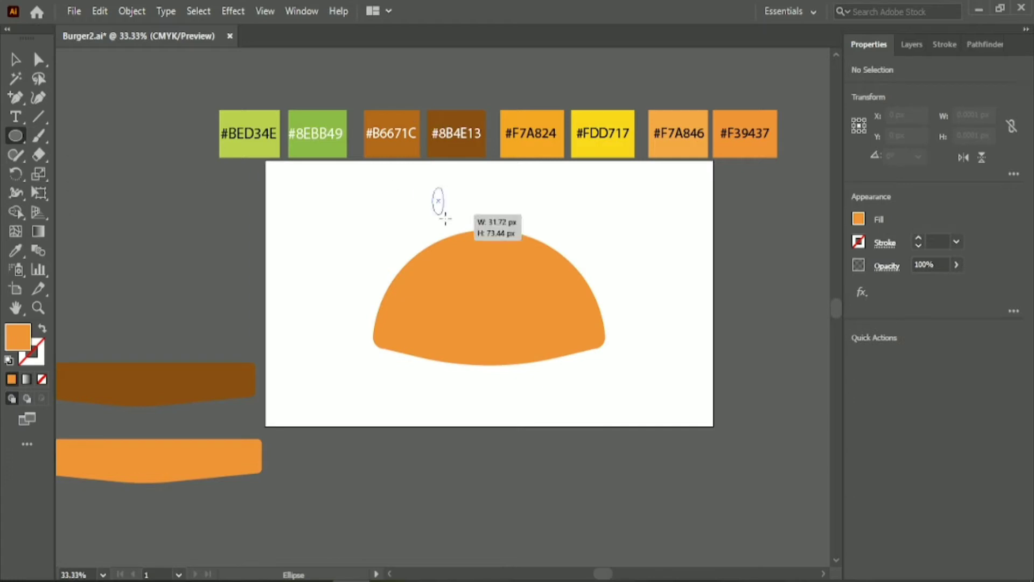
drag(433, 188, 636, 348)
key(i)
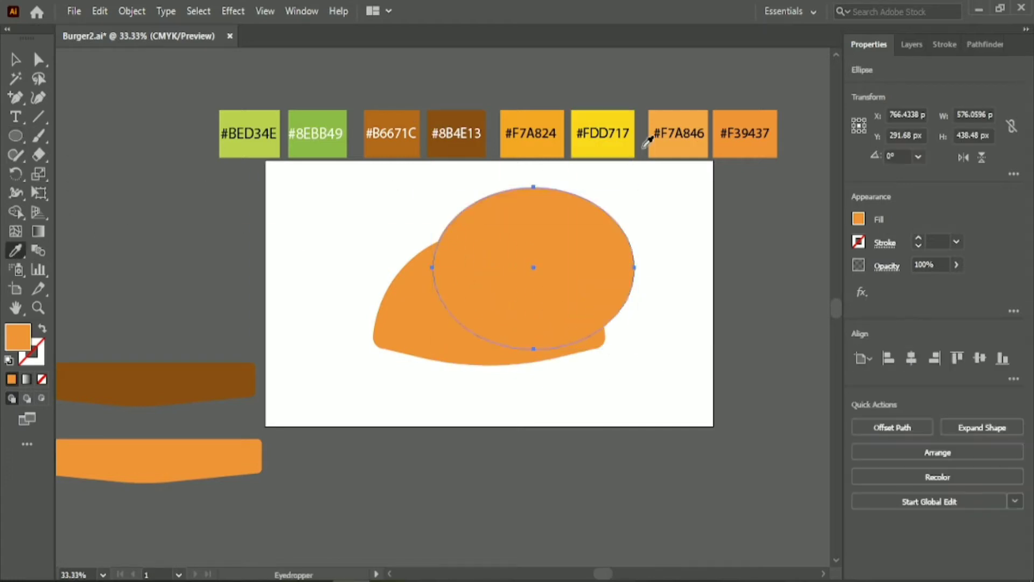
click(655, 135)
Trim away the ellipse area outside the bun top with the Shape Builder, leaving a highlight inside the bun
key(v)
drag(327, 240, 661, 239)
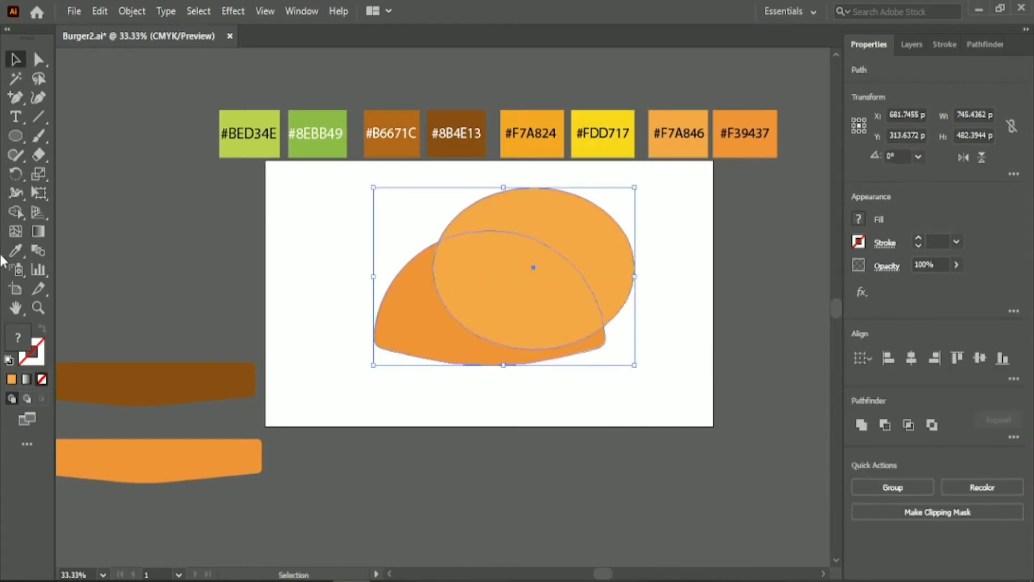
click(15, 212)
alt+click(599, 226)
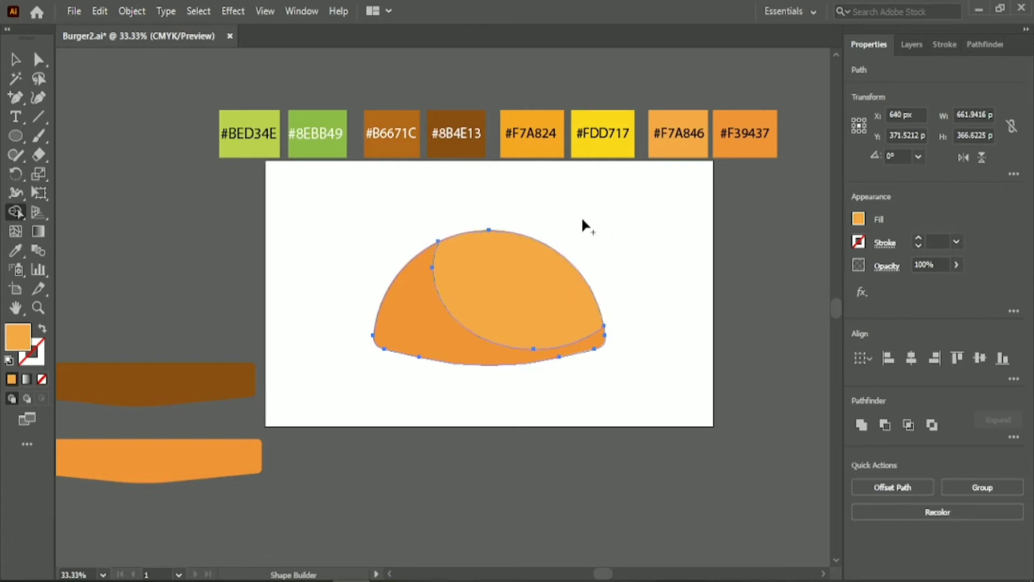
click(15, 60)
click(361, 243)
Move the shaded bun top off the artboard to its left and bring the orange bottom bun onto the artboard
scroll(360, 239, down, 1)
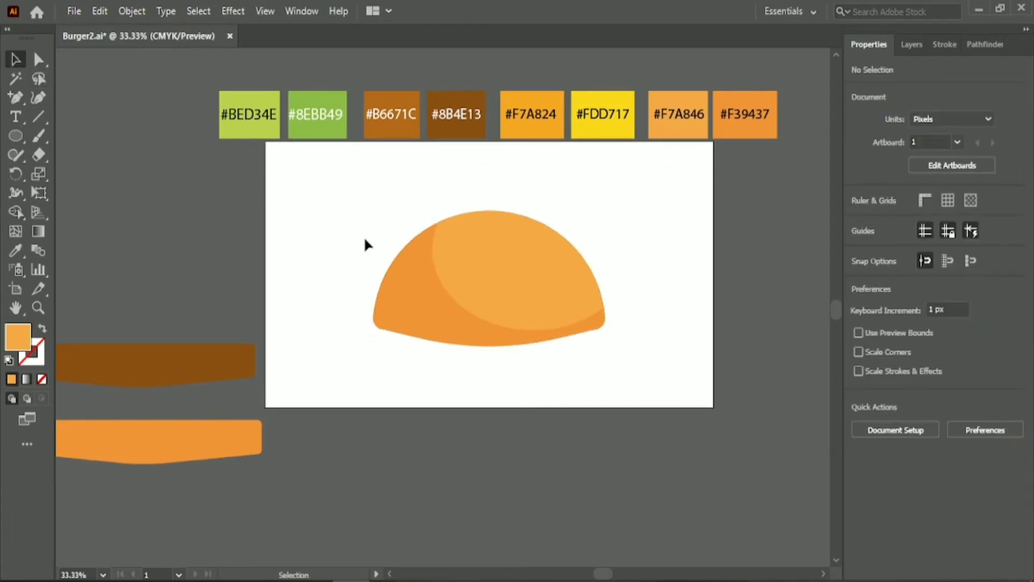
scroll(366, 237, down, 1)
drag(375, 180, 487, 326)
drag(504, 267, 169, 210)
drag(183, 432, 523, 328)
Draw a flat ellipse about 674 by 253 px above the bottom bun and fill it with the #F7A846 swatch colour
key(l)
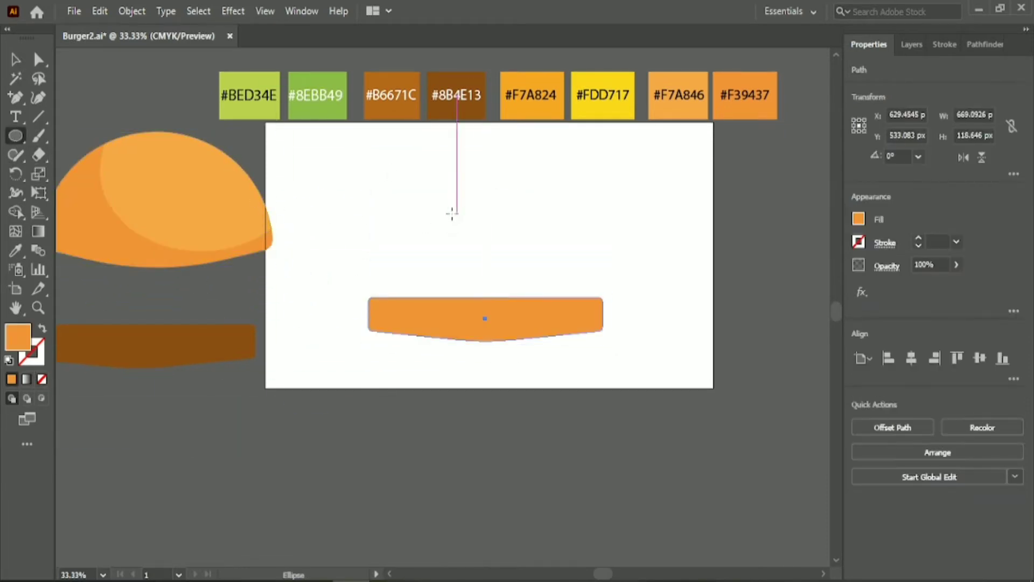
drag(451, 212, 687, 305)
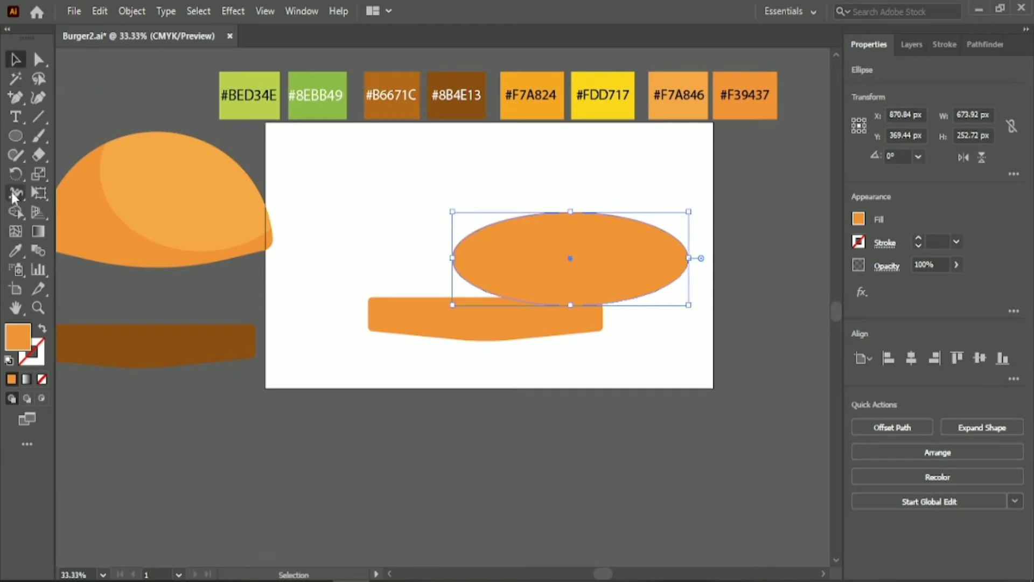
click(15, 250)
click(678, 103)
Lower the flat ellipse over the bottom bun and trim off its part outside the bun with the Shape Builder
click(15, 59)
drag(612, 244, 564, 269)
drag(433, 212, 334, 315)
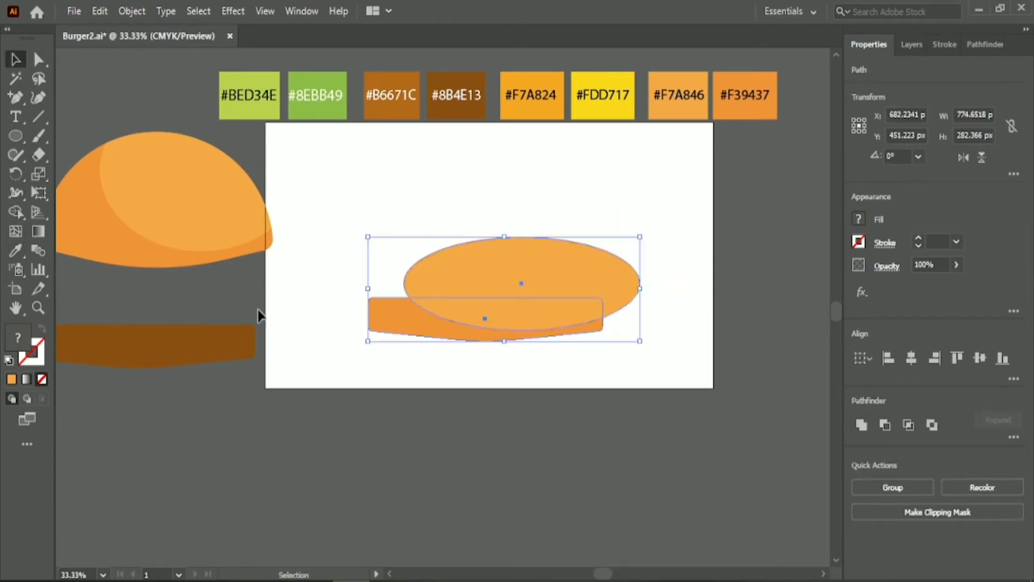
click(15, 211)
alt+click(548, 236)
click(15, 59)
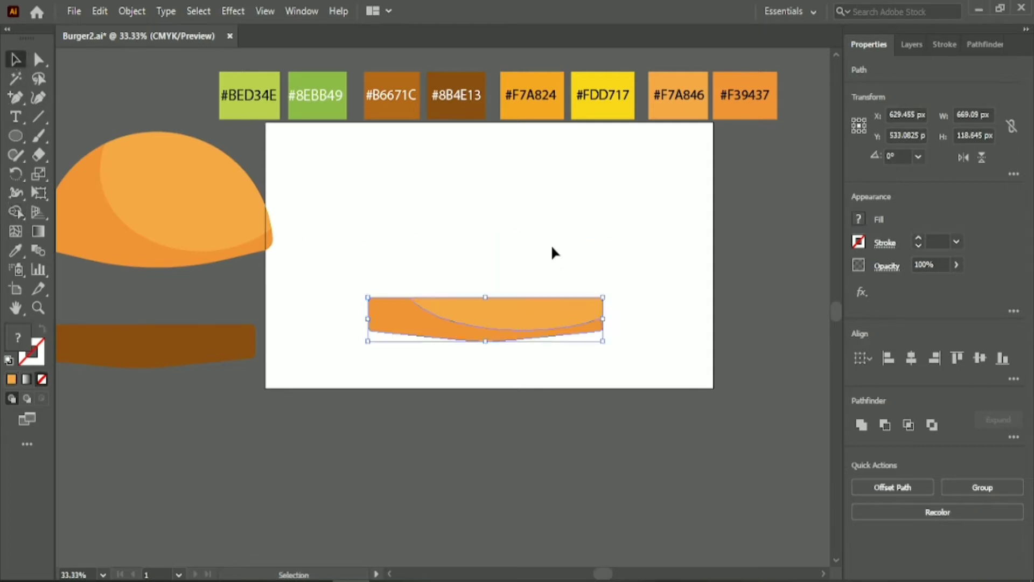
click(519, 235)
Move the bottom bun off the artboard to its lower left and bring the brown patty onto the artboard
drag(530, 320, 211, 460)
drag(138, 348, 492, 254)
click(350, 218)
Start a Pen outline below the patty's lower edge, arching up into the patty and dipping across its middle
drag(17, 99, 71, 98)
scroll(429, 308, up, 1)
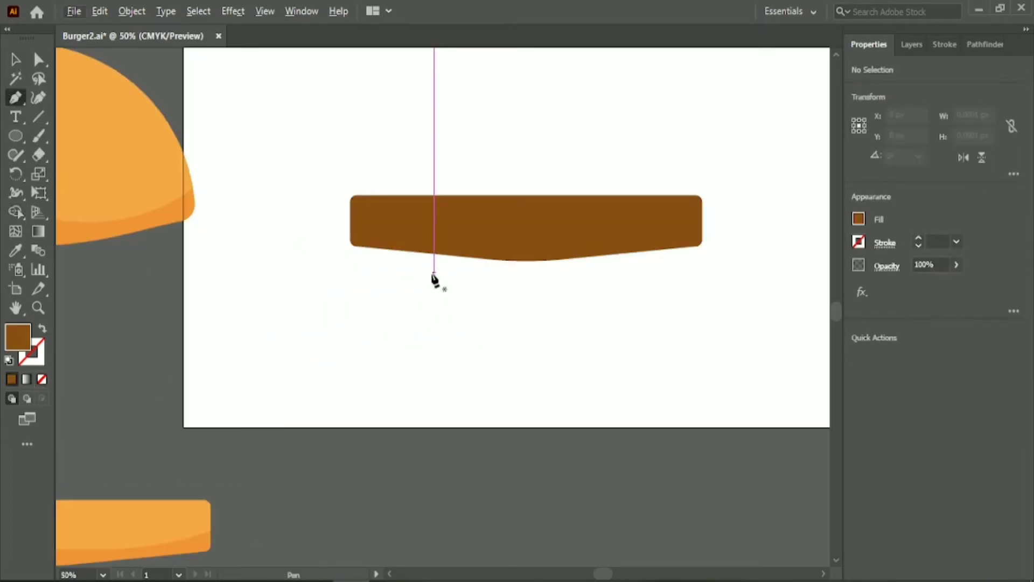
click(444, 272)
drag(539, 221, 645, 250)
click(539, 221)
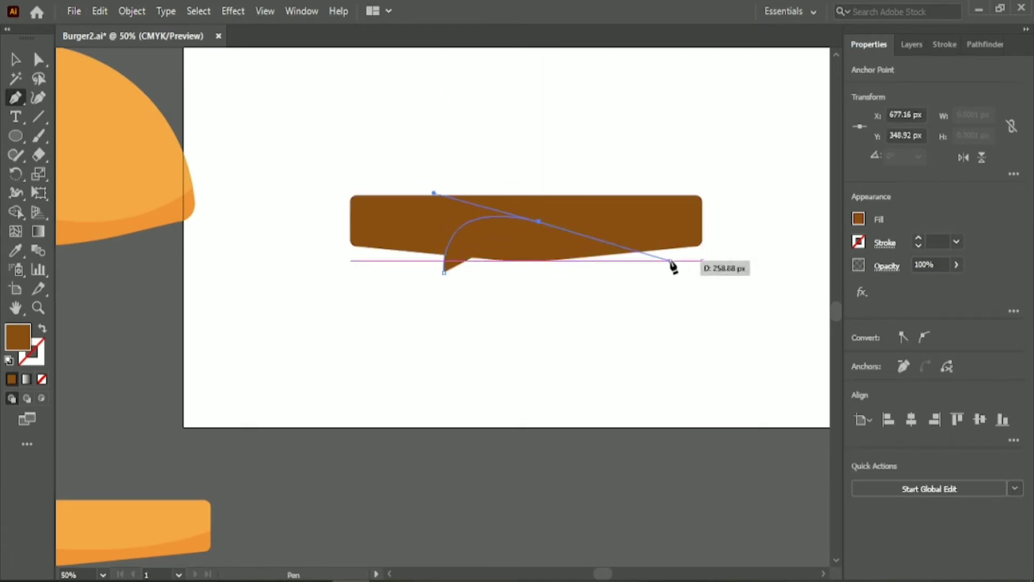
click(644, 228)
drag(681, 209, 690, 210)
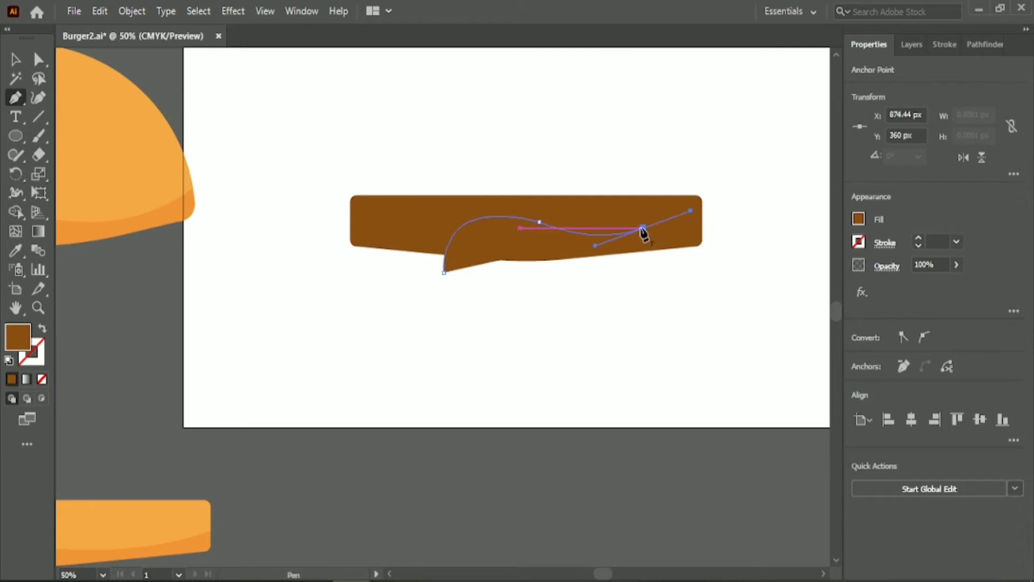
click(644, 228)
Extend the wave past the patty's right end, drop it below the patty and close the outline at its start
drag(746, 244, 806, 291)
alt+click(746, 244)
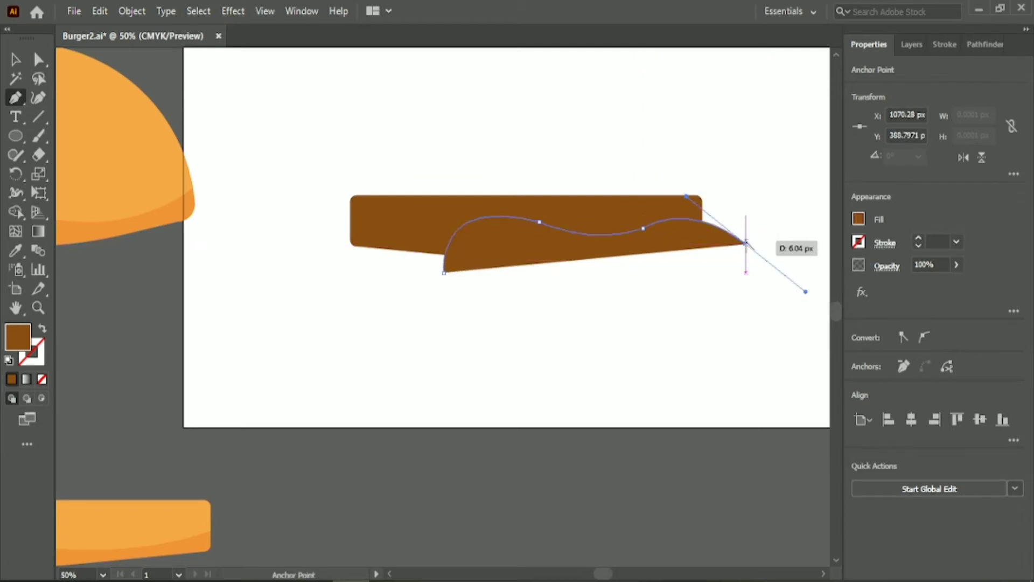
click(755, 305)
key(ctrl+z)
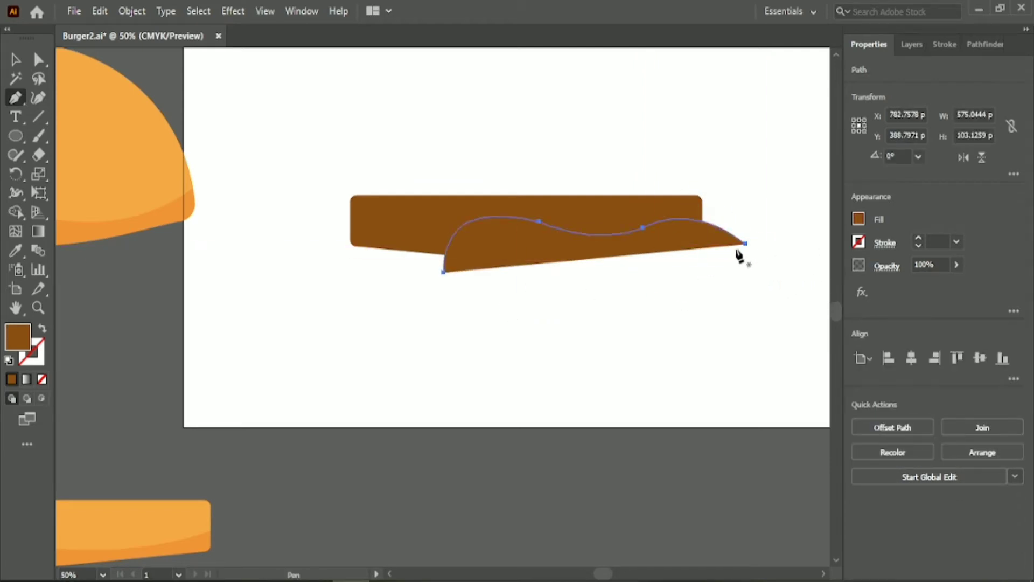
click(762, 308)
click(443, 272)
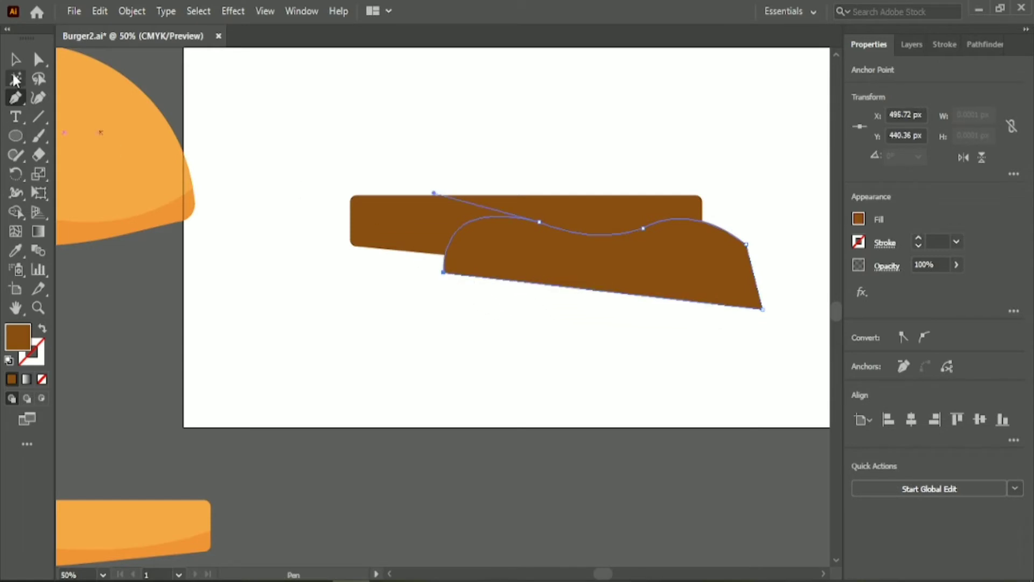
Fill the wavy shape with the #B6671C swatch colour
click(15, 60)
click(15, 250)
scroll(677, 312, down, 1)
click(485, 108)
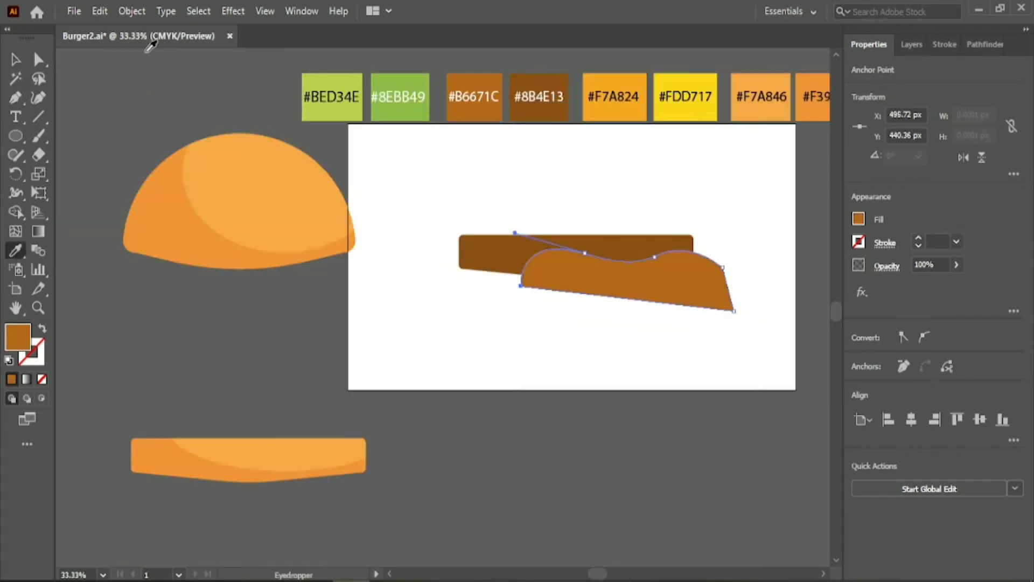
Trim away the wavy shape's parts outside the patty with the Shape Builder, keeping the highlight inside it
key(v)
shift+click(620, 242)
click(15, 215)
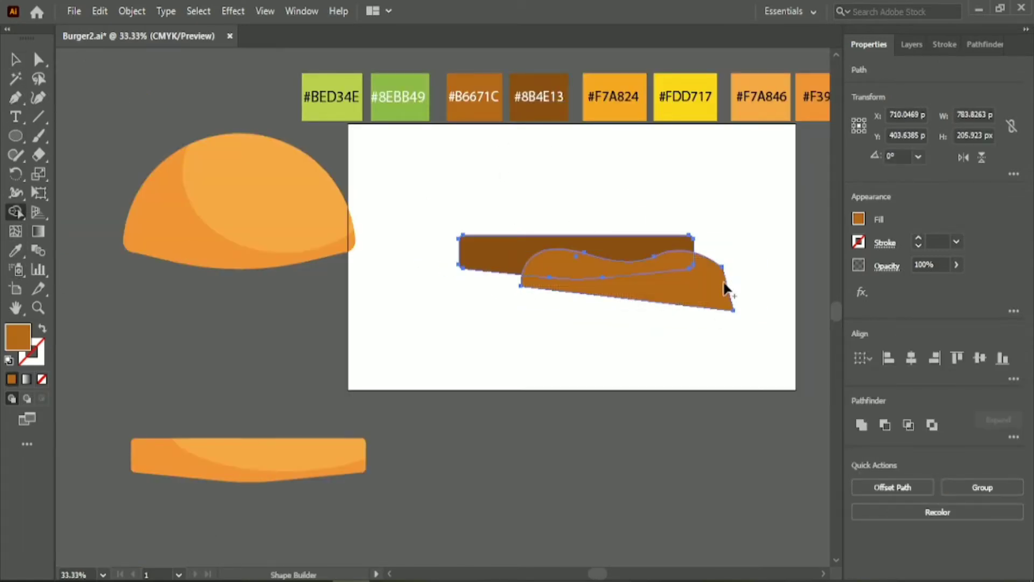
alt+drag(728, 246, 580, 295)
click(15, 60)
click(721, 232)
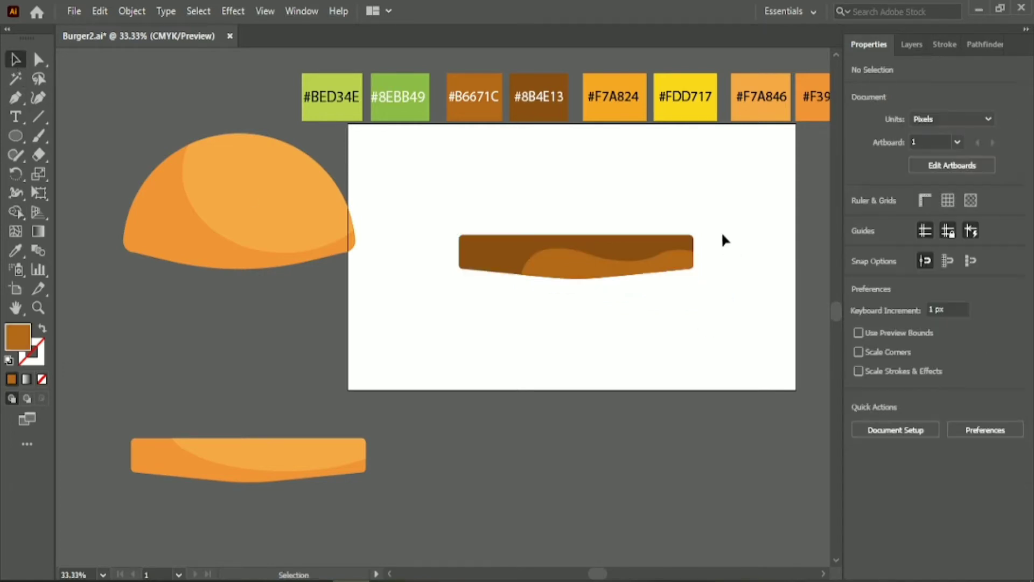
Move the shaded patty off the artboard to its left, just above the bottom bun
scroll(695, 334, up, 1)
scroll(729, 334, down, 1)
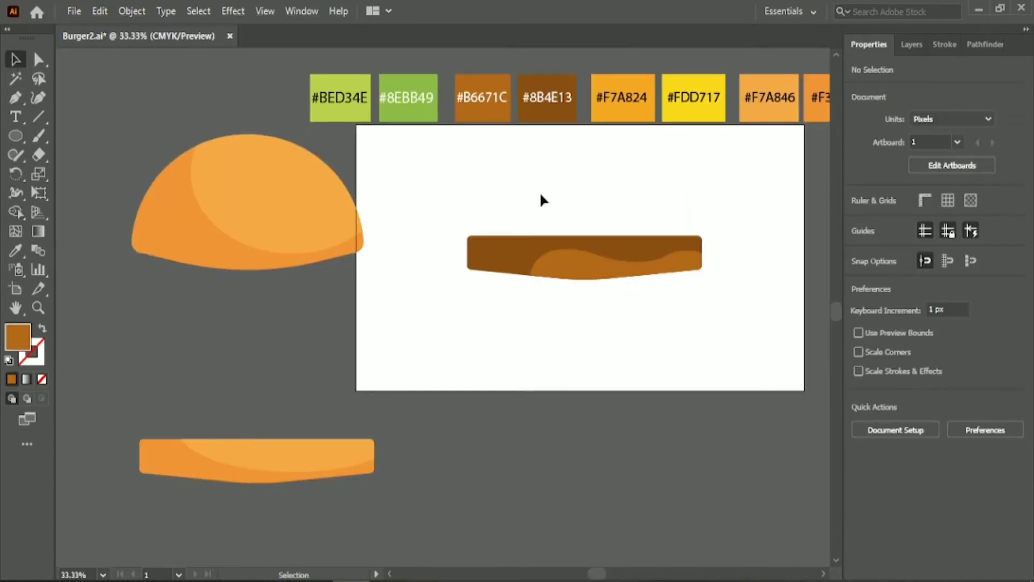
drag(540, 193, 568, 256)
drag(566, 245, 234, 384)
click(218, 333)
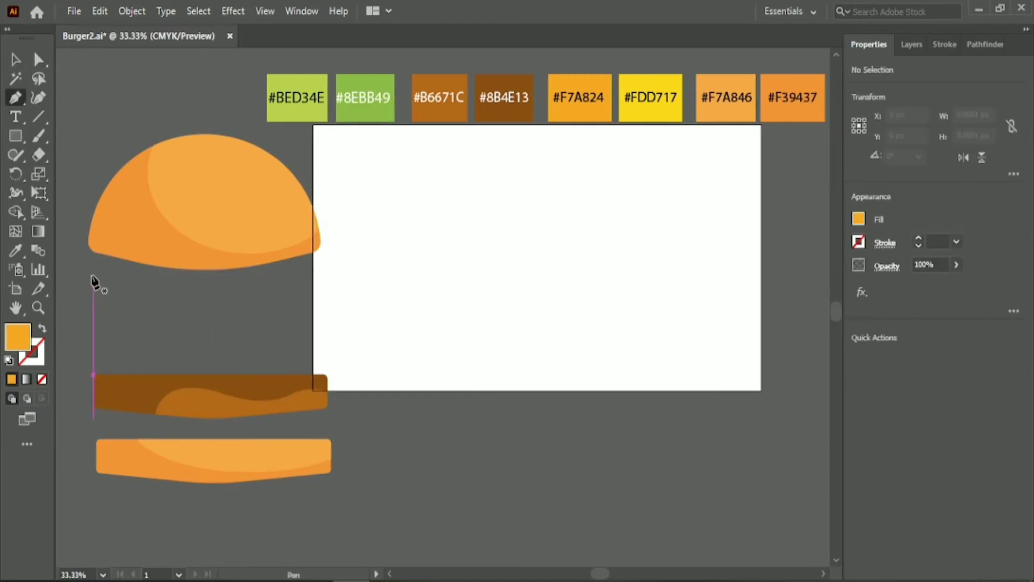
Draw a closed #F7A824 cheese shape about 686 by 253 px below the bun top, with a rounded upper edge and a drooping bottom point
click(88, 270)
drag(198, 327, 230, 330)
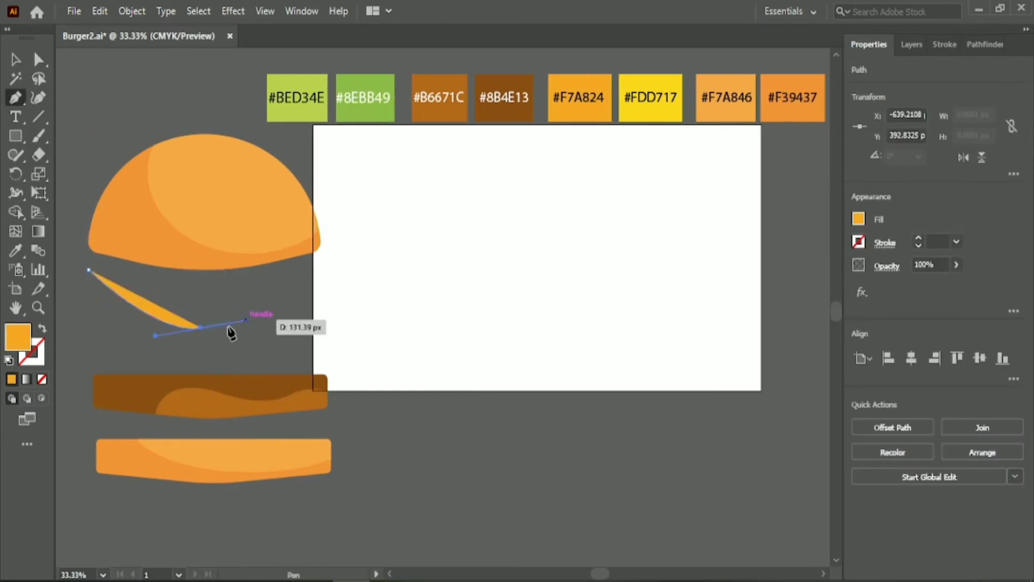
click(201, 327)
drag(297, 295, 302, 271)
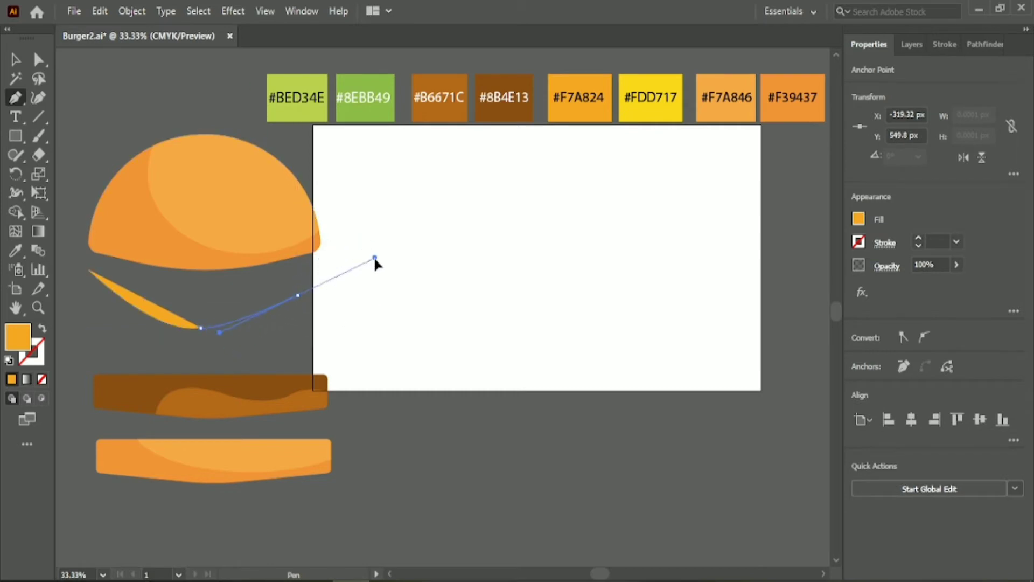
drag(375, 258, 159, 233)
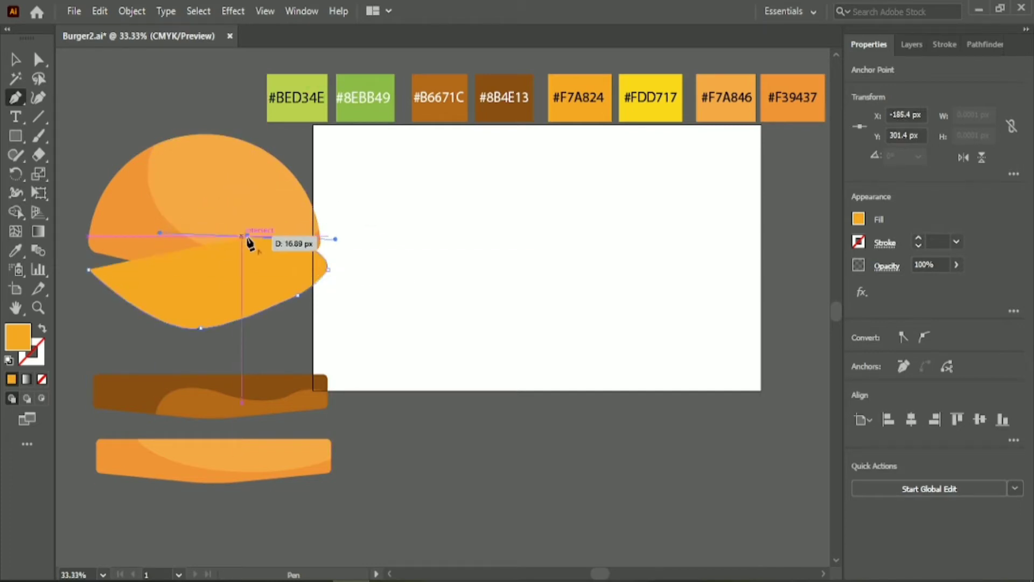
click(248, 236)
drag(89, 270, 106, 319)
Move the cheese shape onto the artboard, with a duplicate below it filled with the #FDD717 swatch colour
key(i)
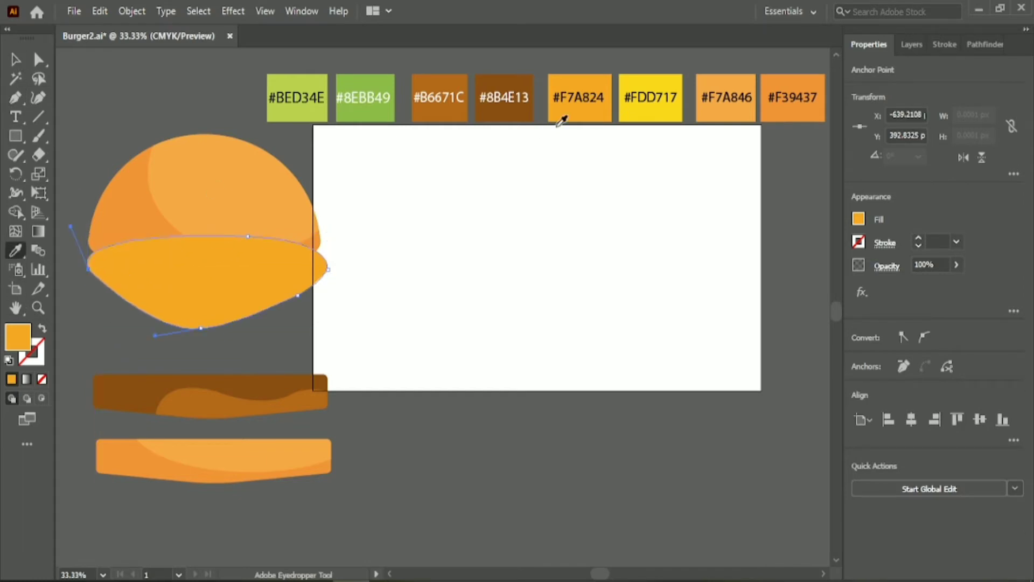
click(9, 61)
drag(212, 286, 526, 373)
click(474, 182)
click(508, 247)
key(i)
click(681, 104)
key(v)
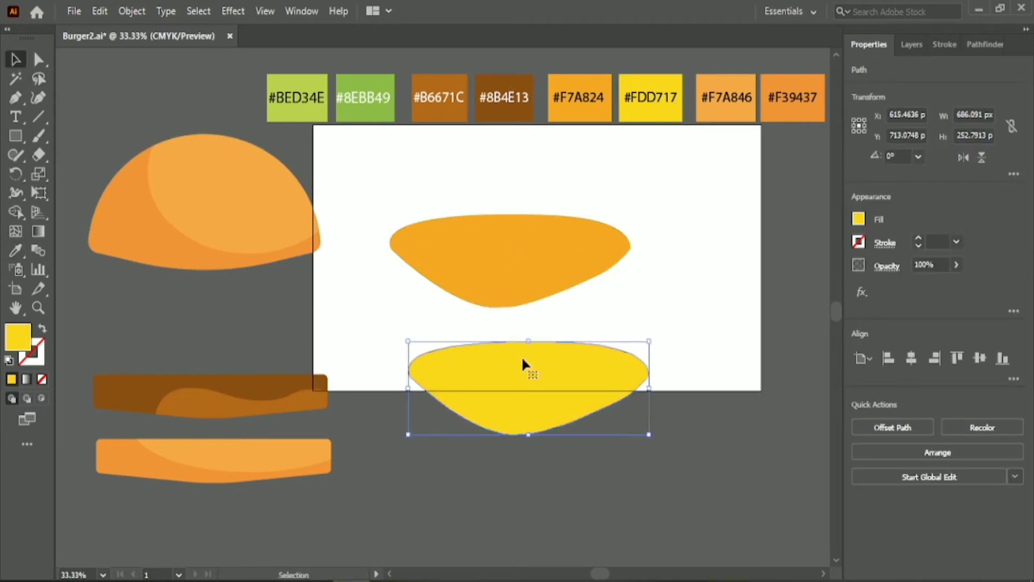
Enlarge the orange cheese shape to about 769 by 283 px and centre the yellow copy on it in both directions
click(521, 304)
drag(631, 214, 660, 203)
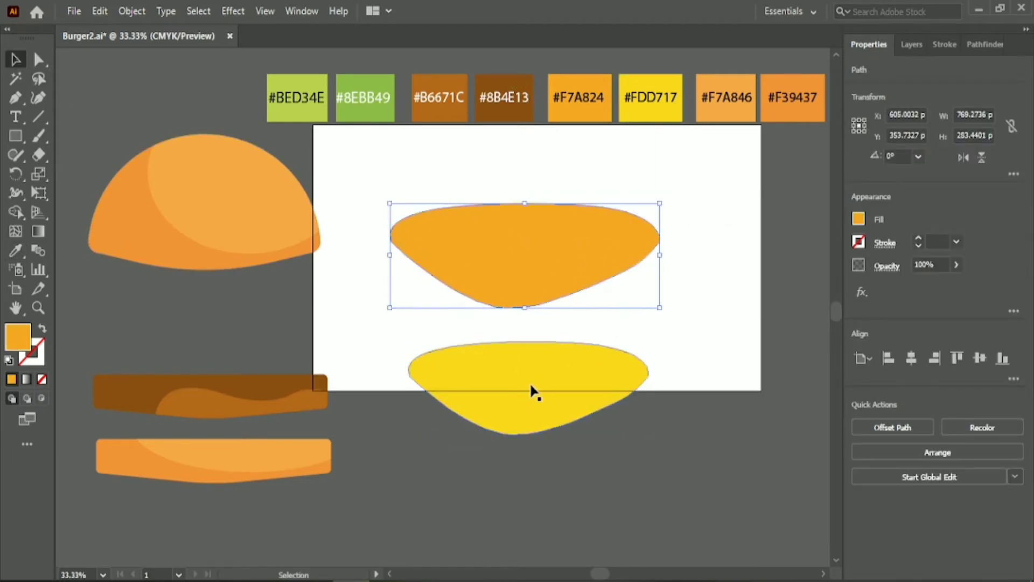
drag(533, 392, 530, 252)
shift+click(631, 263)
click(911, 358)
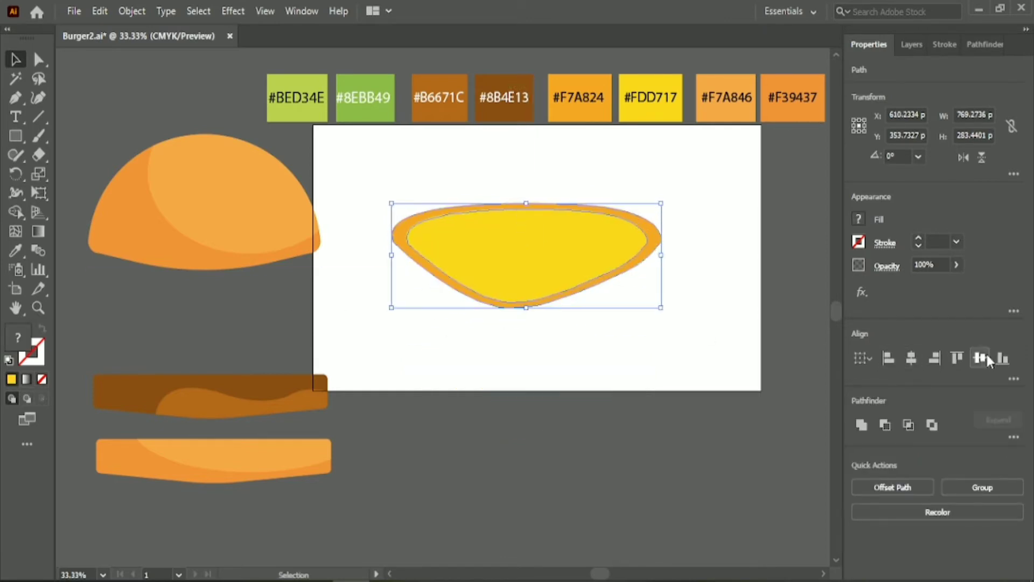
click(980, 358)
click(755, 325)
Shorten the yellow cheese shape to about 225 px high and centre it on the orange one again
click(534, 290)
drag(526, 301, 527, 292)
shift+click(538, 301)
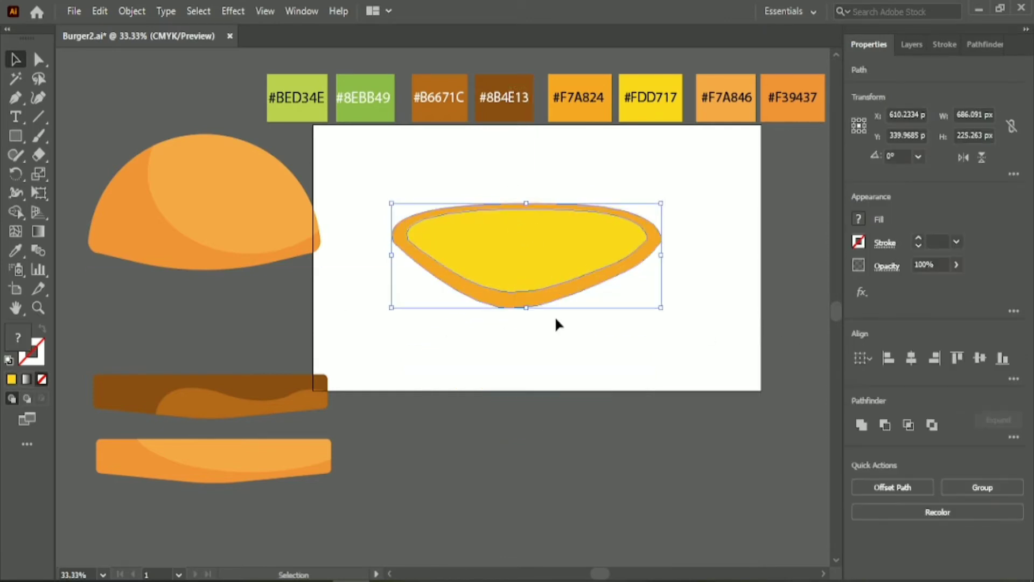
click(912, 358)
click(979, 358)
click(617, 349)
Stretch the yellow cheese shape slightly at its top and bottom, and align it vertically centred with the orange one
click(536, 254)
drag(527, 212, 527, 208)
drag(527, 296, 527, 301)
click(548, 324)
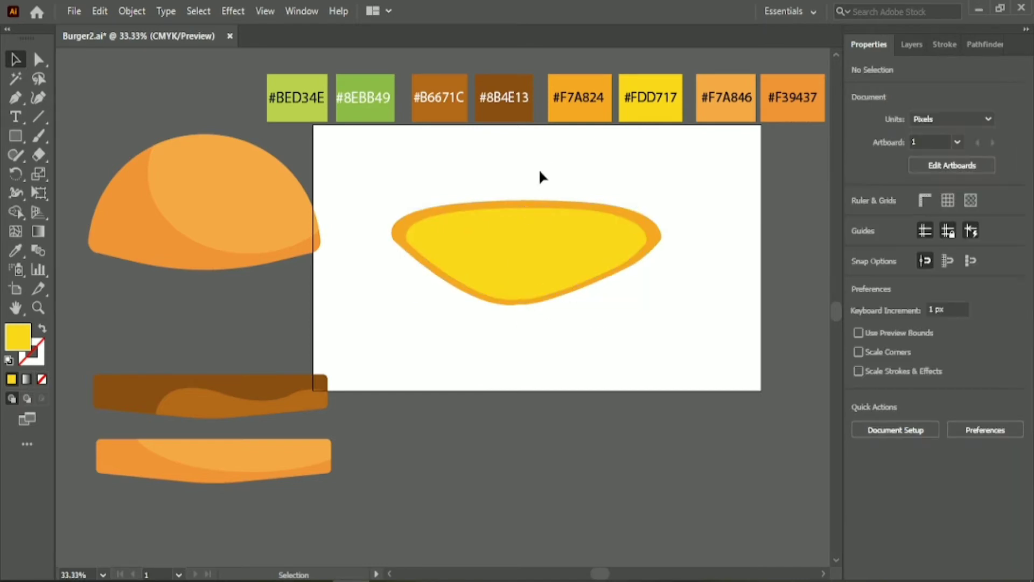
drag(538, 168, 576, 243)
click(977, 361)
click(614, 177)
Move both cheese shapes together off the artboard, placing them below it
drag(483, 151, 515, 229)
drag(518, 235, 476, 507)
click(377, 428)
Draw a sagging curve about 684 px wide along the bun top's lower edge and move it onto the artboard
click(38, 116)
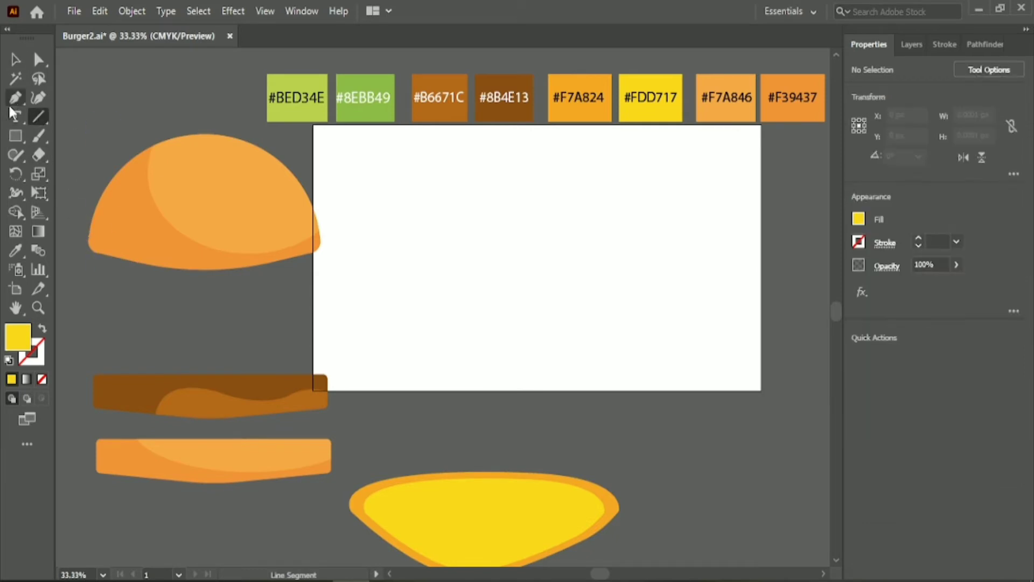
click(85, 248)
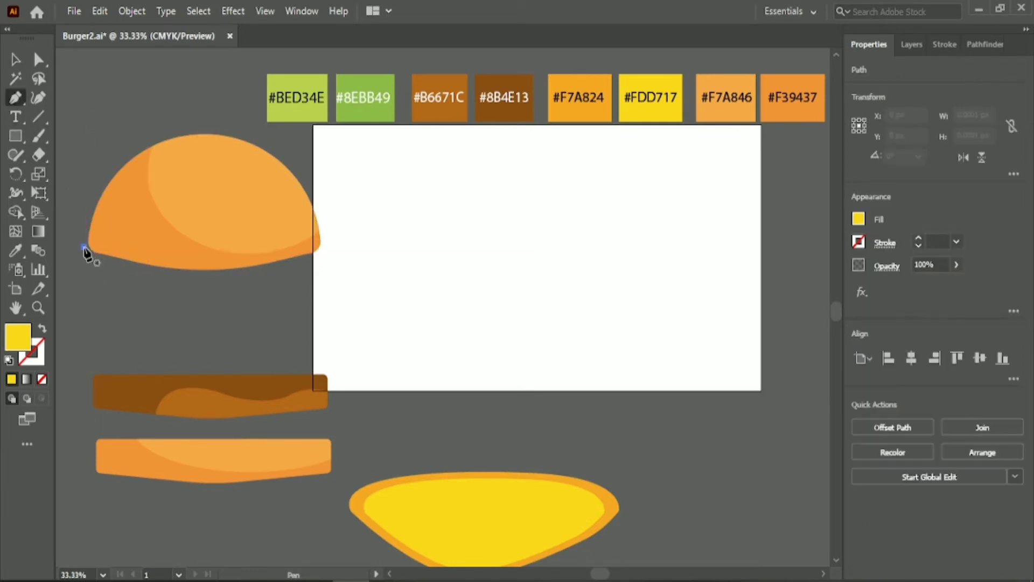
drag(324, 253, 477, 182)
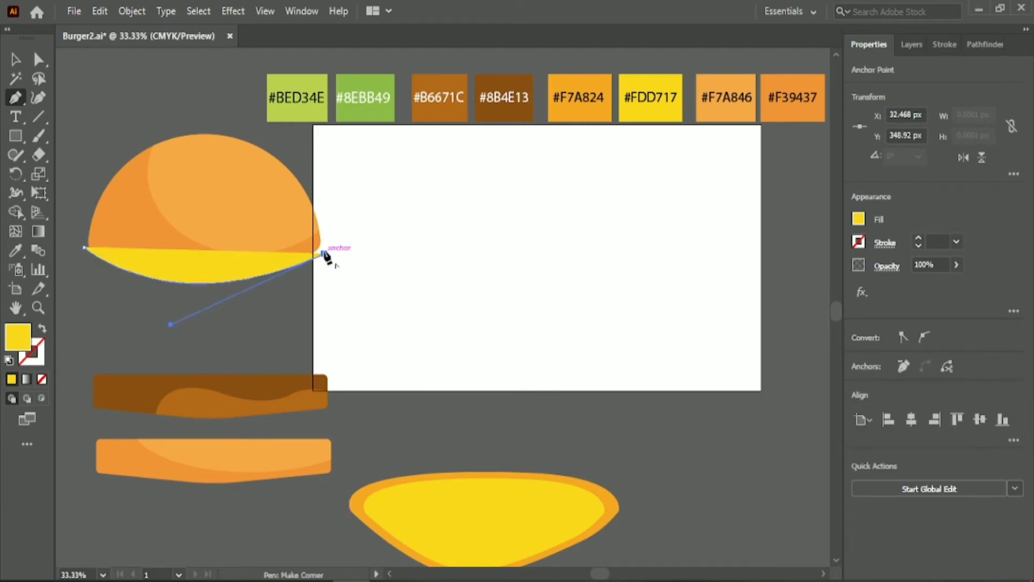
key(v)
drag(199, 279, 531, 237)
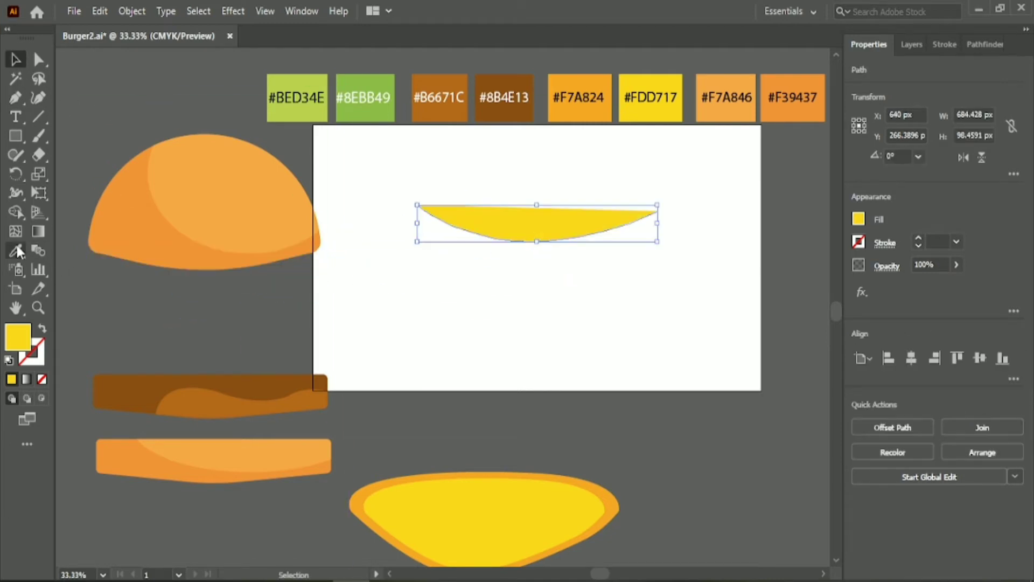
Give the curve the #8EBB49 swatch colour as its stroke with no fill, and thicken the stroke to about 56 pt
key(i)
click(358, 98)
key(v)
click(42, 329)
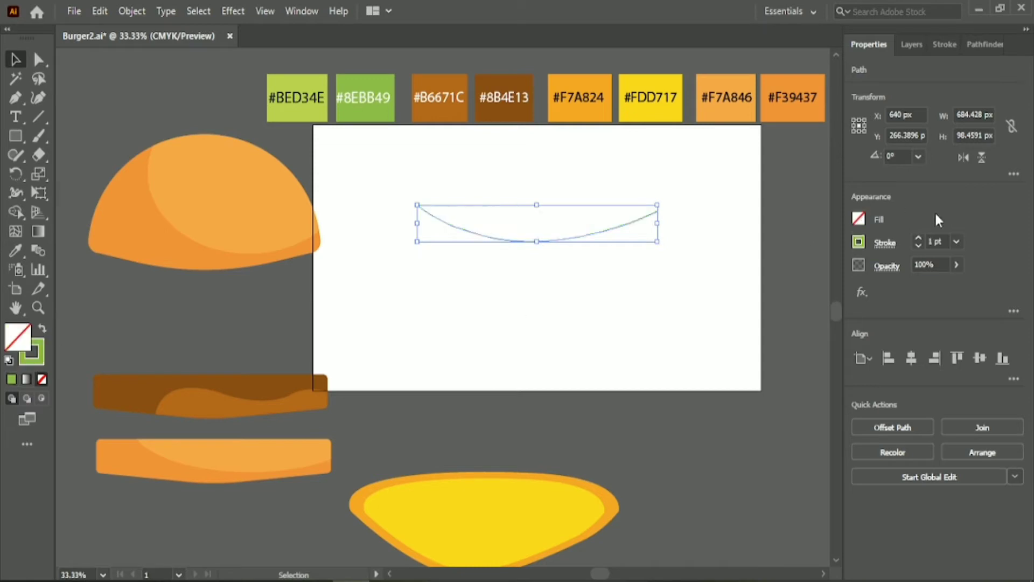
click(939, 240)
scroll(939, 240, up, 20)
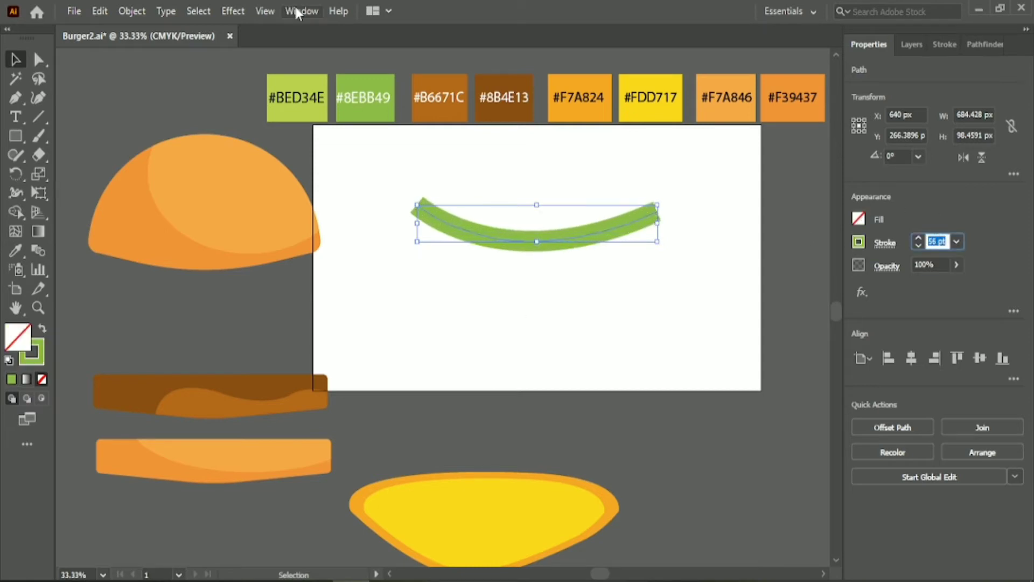
Add a Zig Zag effect to the green curve with smooth points and an absolute size of 28 px
click(232, 11)
mouse_move(345, 142)
click(450, 252)
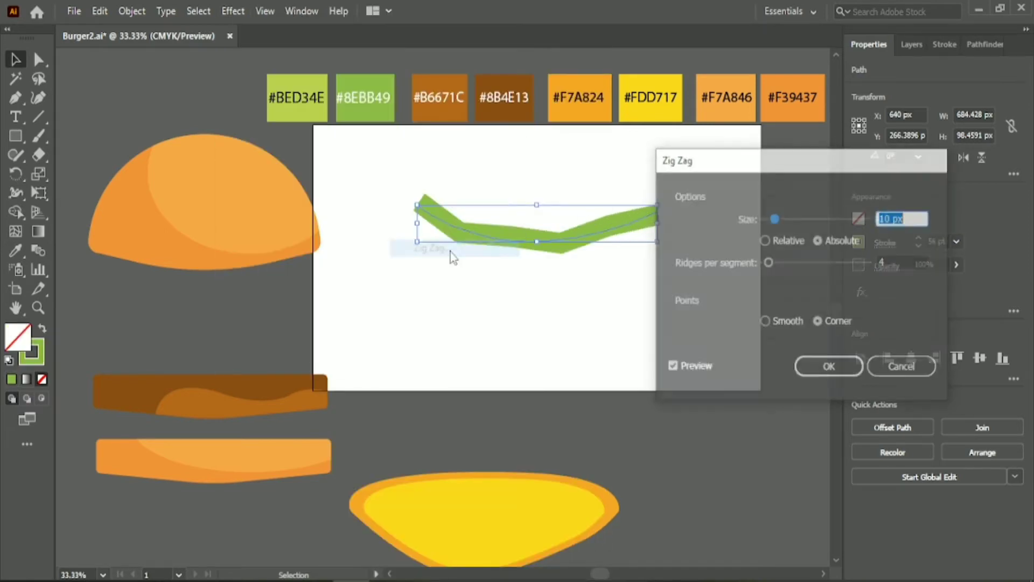
click(767, 320)
drag(838, 169, 934, 149)
click(894, 203)
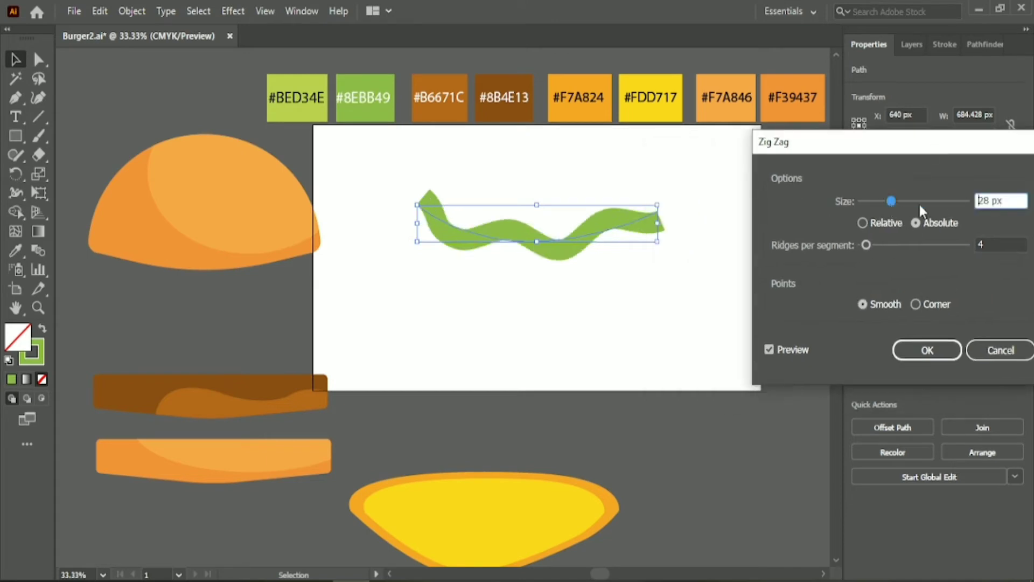
Try a finer Zig Zag on the curve, ending at a 15 px size with 12 ridges per segment
scroll(1001, 200, down, 19)
click(987, 245)
scroll(987, 245, up, 20)
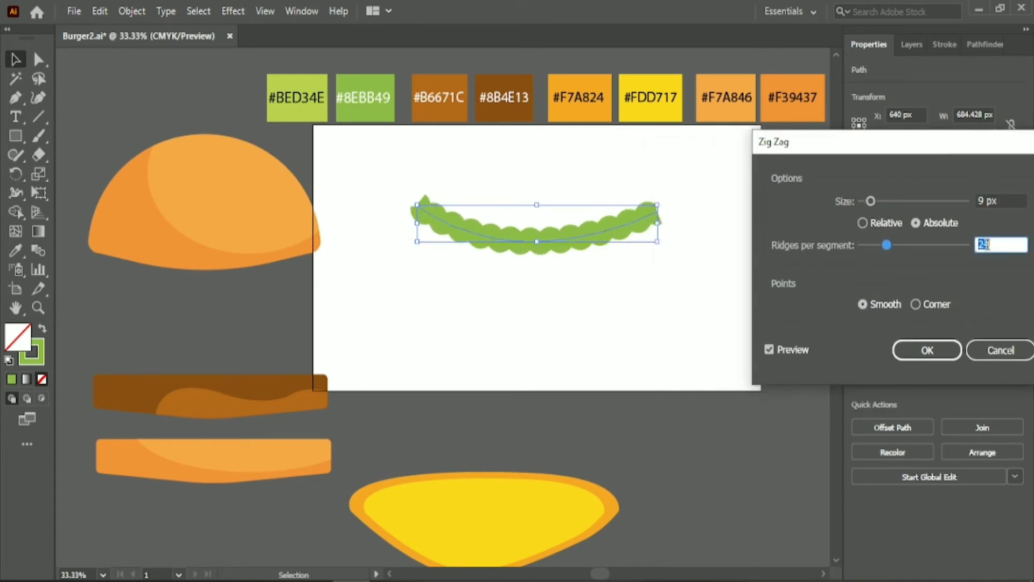
click(998, 202)
scroll(998, 201, up, 7)
click(994, 246)
scroll(994, 245, down, 12)
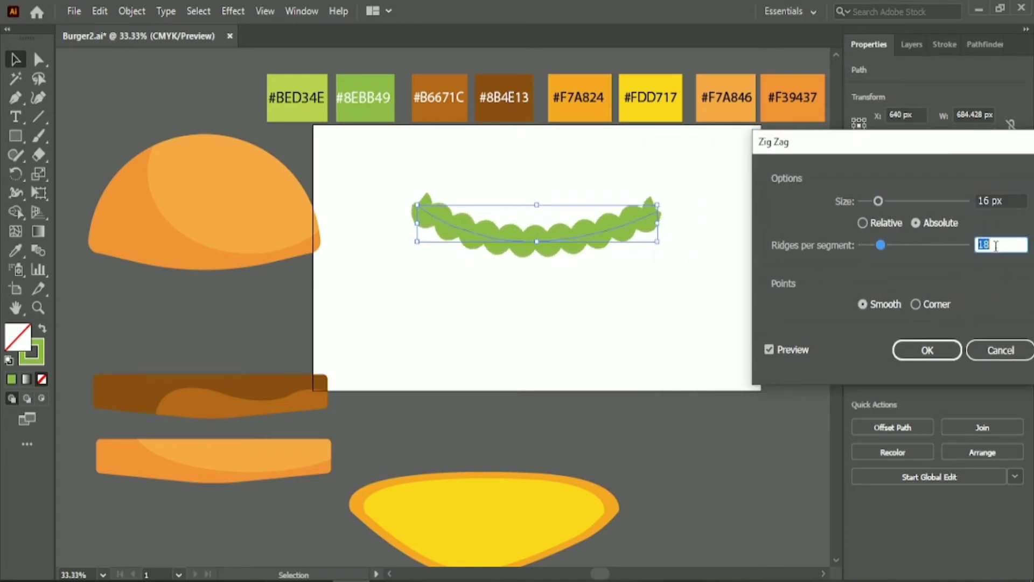
click(1006, 196)
scroll(1005, 196, up, 2)
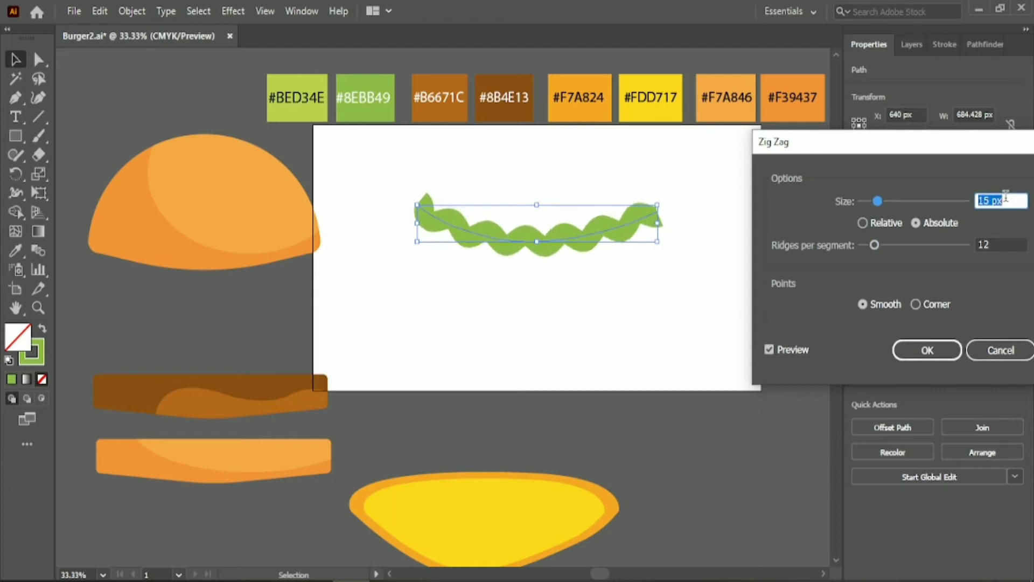
Apply the Zig Zag at 42 px size with 13 ridges per segment, and thicken the curve's stroke to 73 pt
scroll(1001, 201, up, 20)
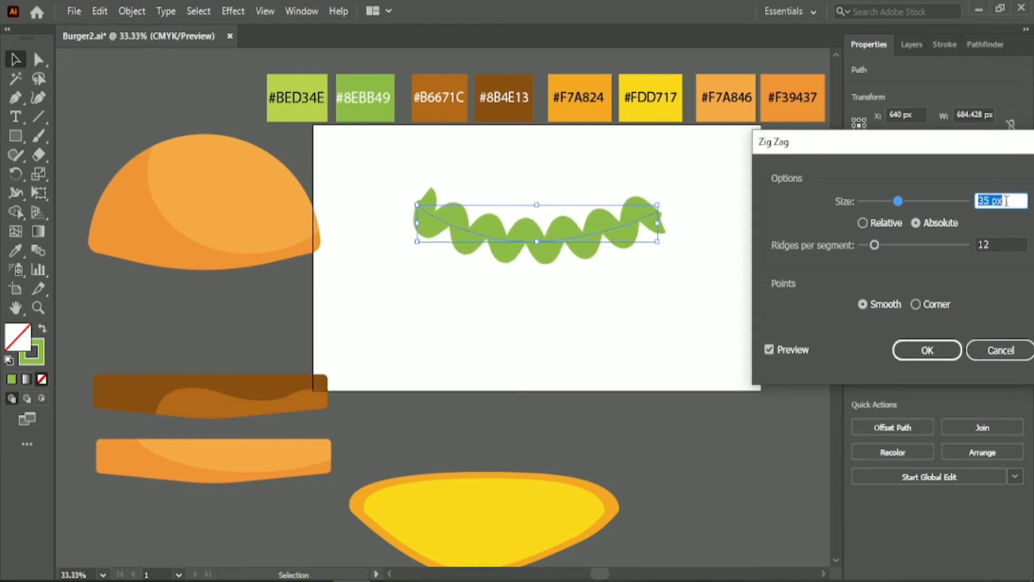
drag(901, 246, 874, 247)
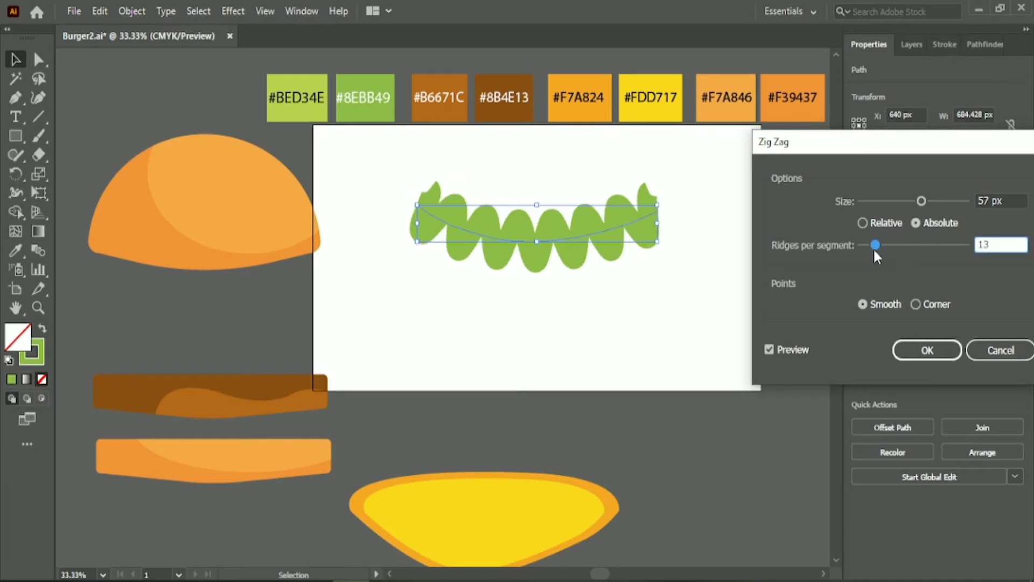
drag(921, 201, 909, 202)
click(927, 350)
click(938, 240)
scroll(938, 240, down, 3)
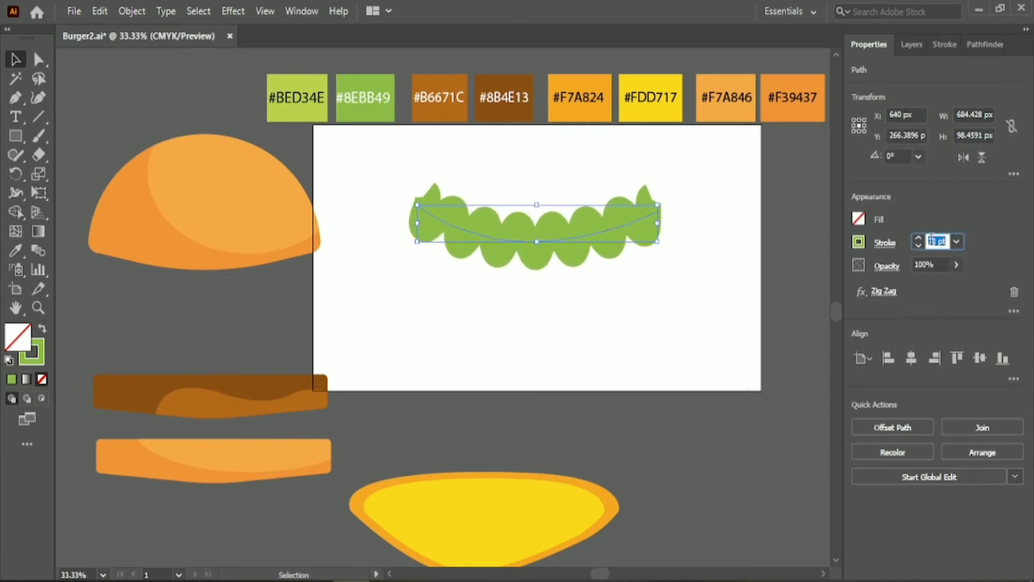
Edit the curve's existing Zig Zag effect to a 36 px size with 10 ridges per segment
click(294, 12)
click(347, 203)
click(145, 433)
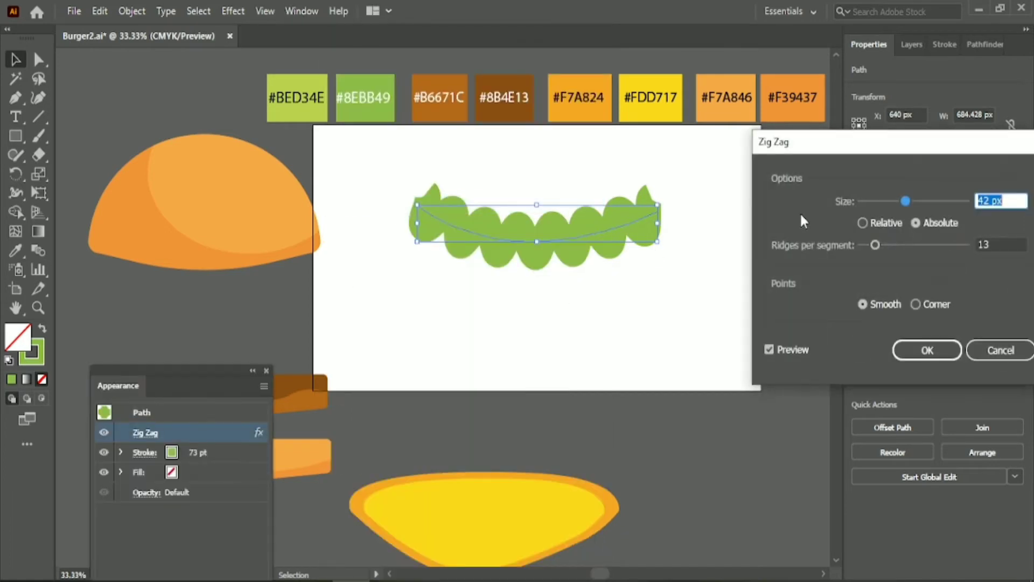
scroll(1006, 202, down, 5)
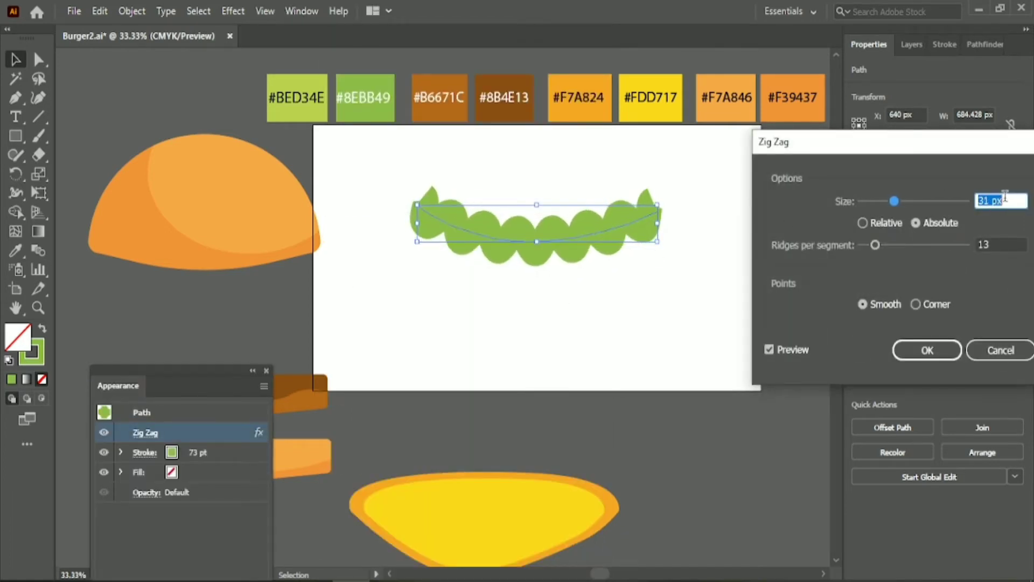
key(Up)
click(1017, 240)
key(Up)
key(Down)
key(Down)
key(Down)
key(Down)
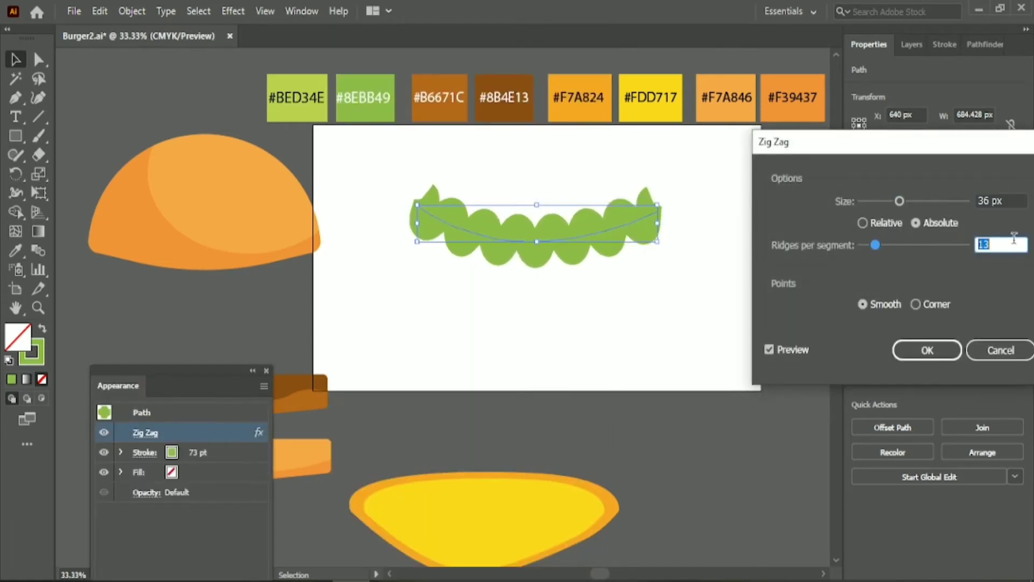
click(1000, 201)
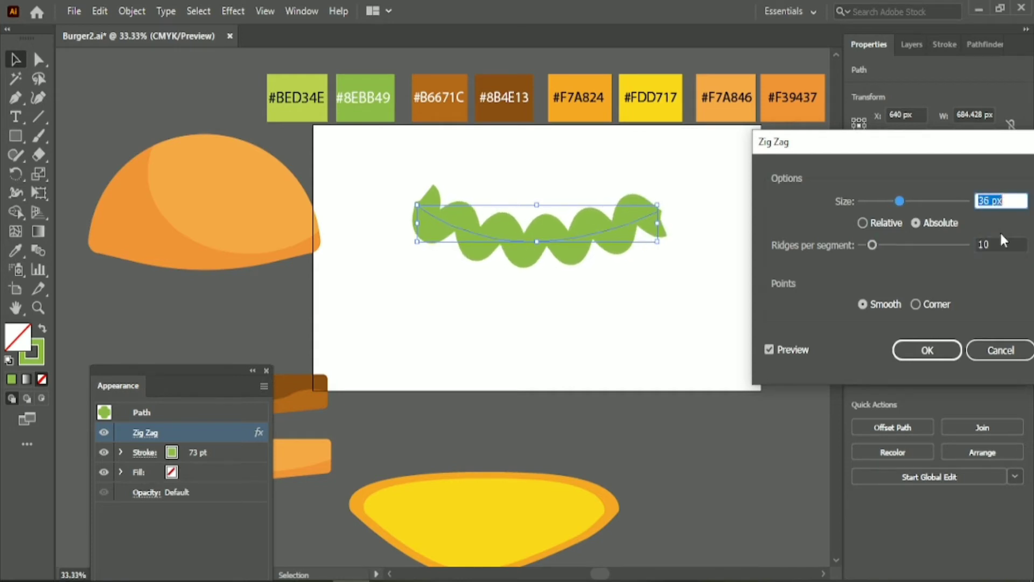
click(948, 353)
Duplicate the wavy green curve below itself and give the copy the #BED34E swatch colour as stroke with no fill
click(498, 306)
drag(529, 234, 538, 319)
key(i)
click(296, 98)
key(v)
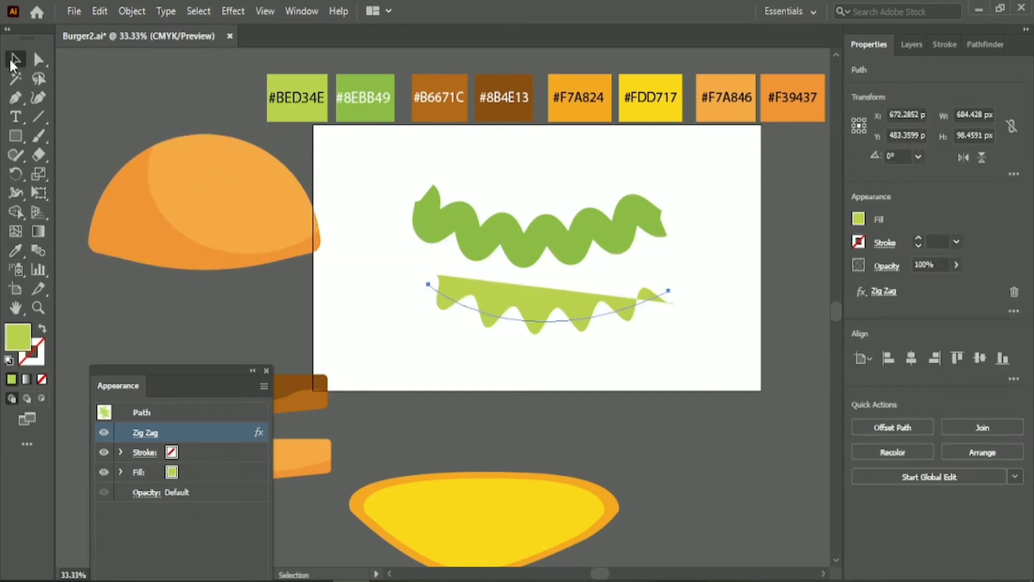
key(shift+x)
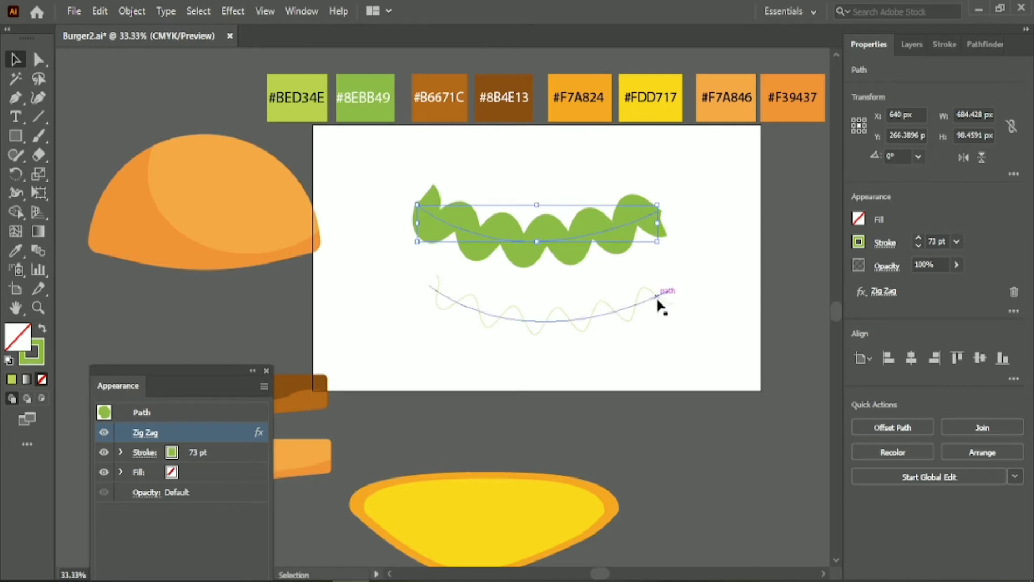
Thicken the light green copy's stroke to 71 pt
click(656, 296)
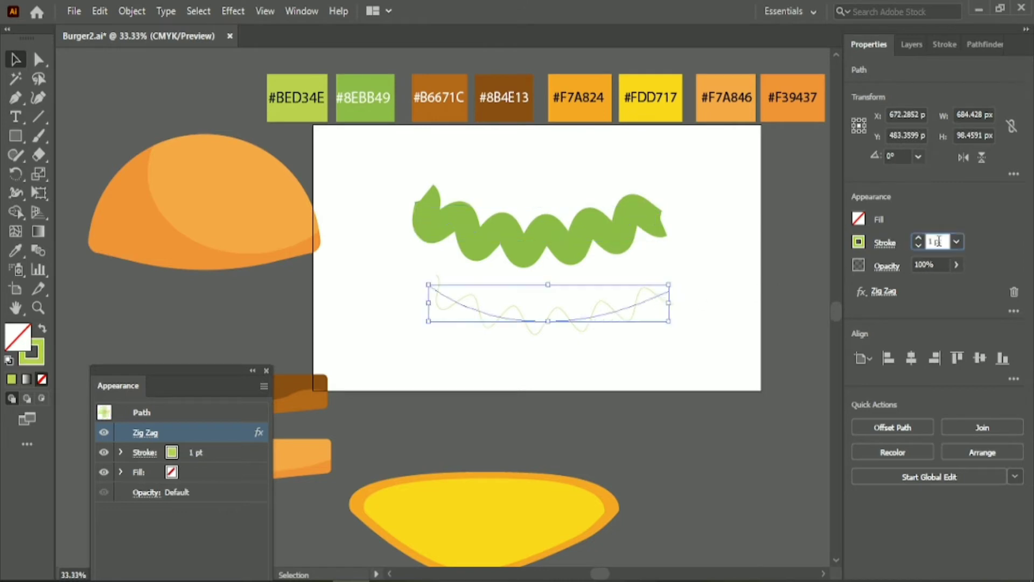
click(942, 247)
key(Up)
key(Up)
key(Up)
key(Up)
key(Up)
key(Up)
key(Up)
key(Up)
key(Up)
key(Up)
key(Up)
key(Up)
key(Up)
key(Up)
key(Up)
key(Up)
key(Up)
key(Up)
key(Up)
key(Up)
key(Up)
key(Up)
key(Up)
key(Up)
key(Up)
key(Up)
key(Up)
key(Up)
key(Up)
key(Up)
key(Up)
key(Up)
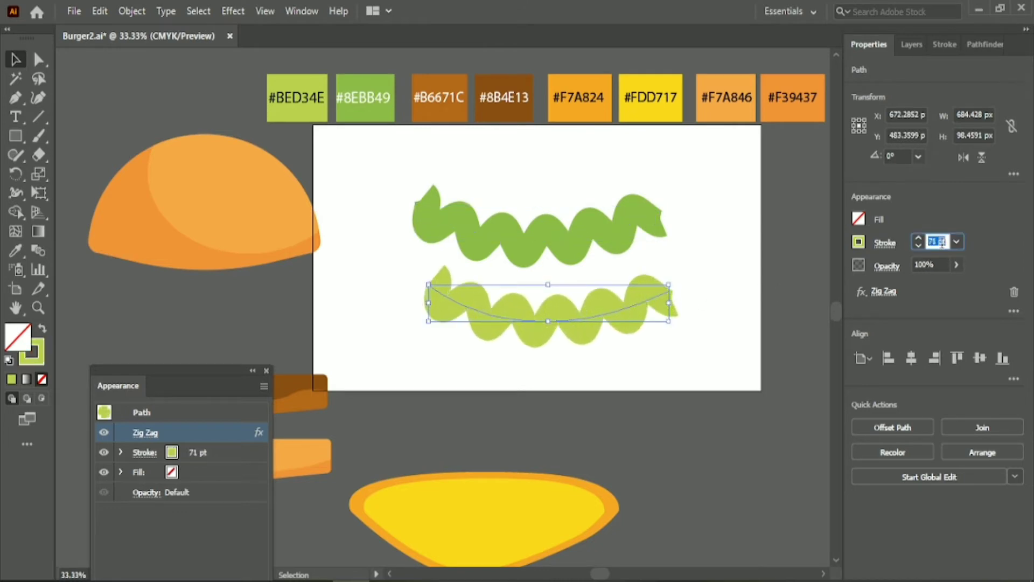
Centre the two wavy curves on each other horizontally and vertically, and thin the light green stroke to 60 pt
drag(566, 192, 601, 363)
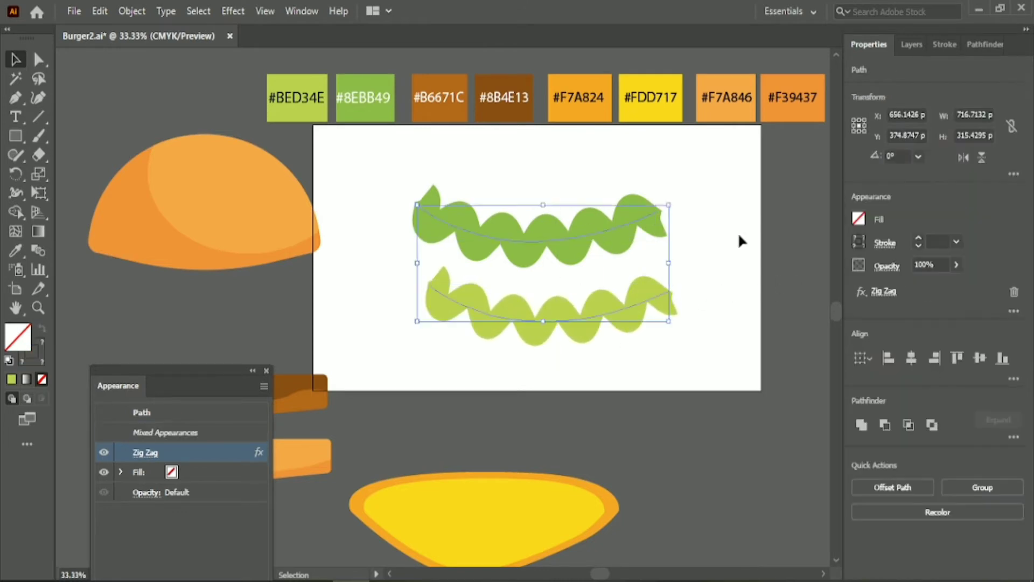
click(911, 358)
click(980, 358)
click(816, 271)
click(618, 277)
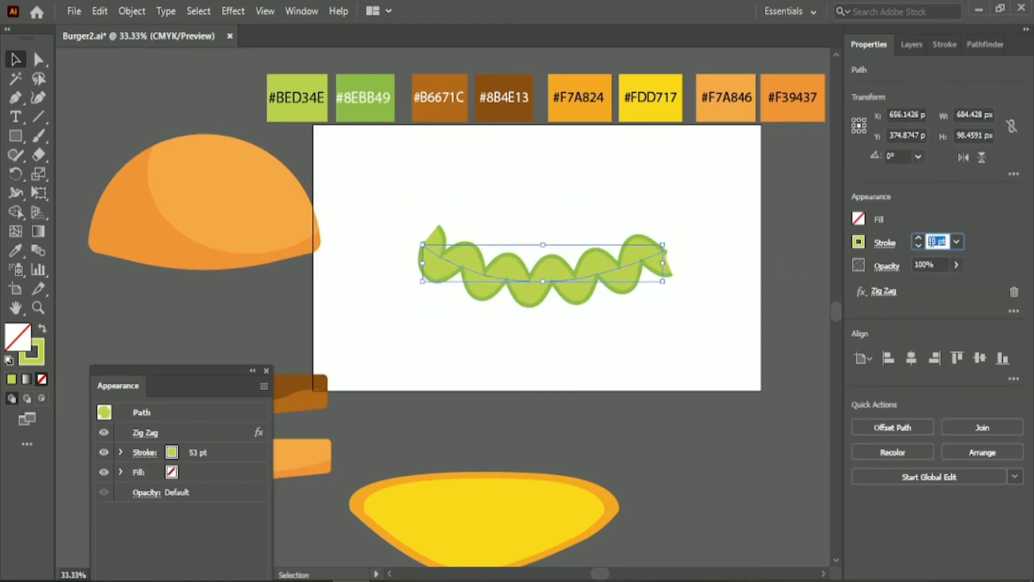
click(755, 326)
Move the light green wave above the dark one and thicken the dark green stroke to 87 pt
drag(568, 289, 568, 209)
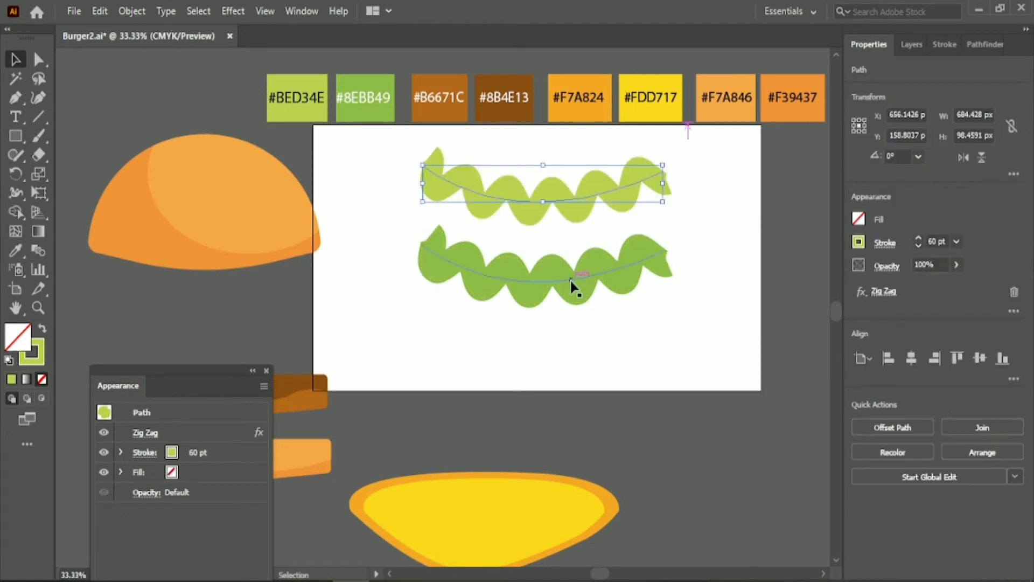
click(571, 283)
click(935, 242)
key(Up)
key(Up)
key(Up)
key(Up)
key(Up)
key(Up)
key(Up)
key(Up)
key(Up)
key(Up)
key(Up)
key(Up)
Select both green waves and align them centred on each other again
click(569, 194)
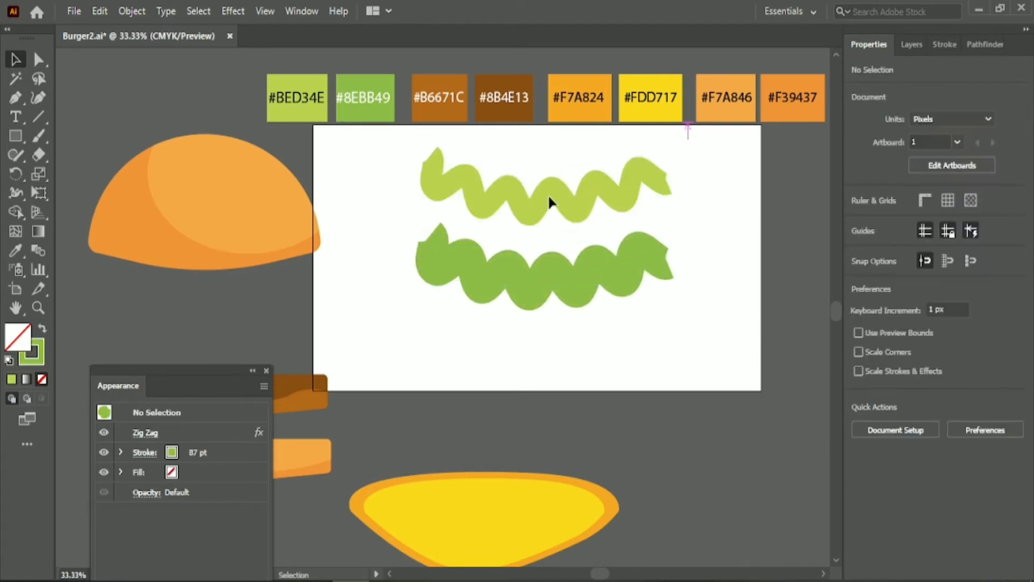
click(550, 204)
drag(548, 143, 587, 291)
click(910, 360)
click(979, 360)
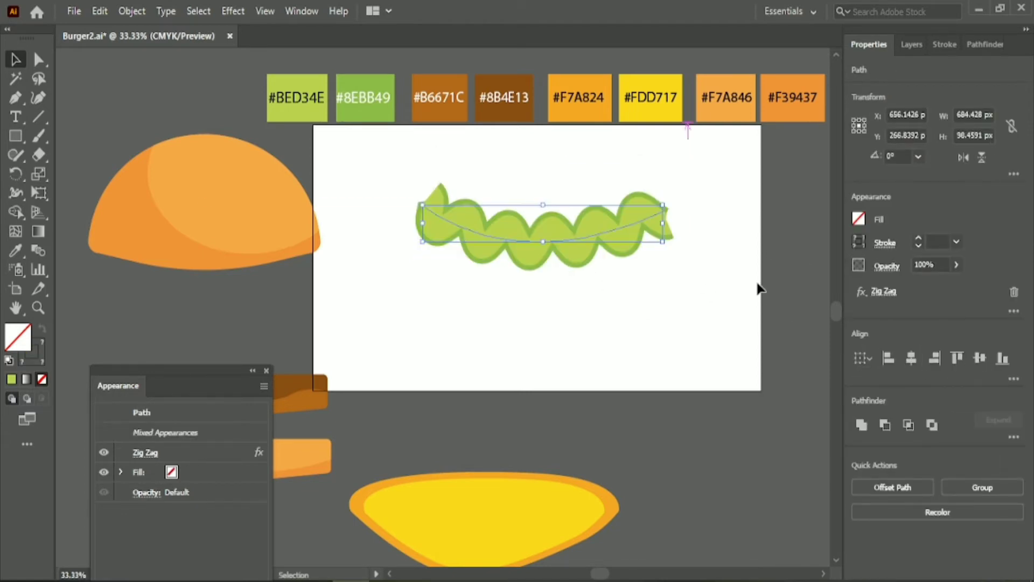
click(705, 279)
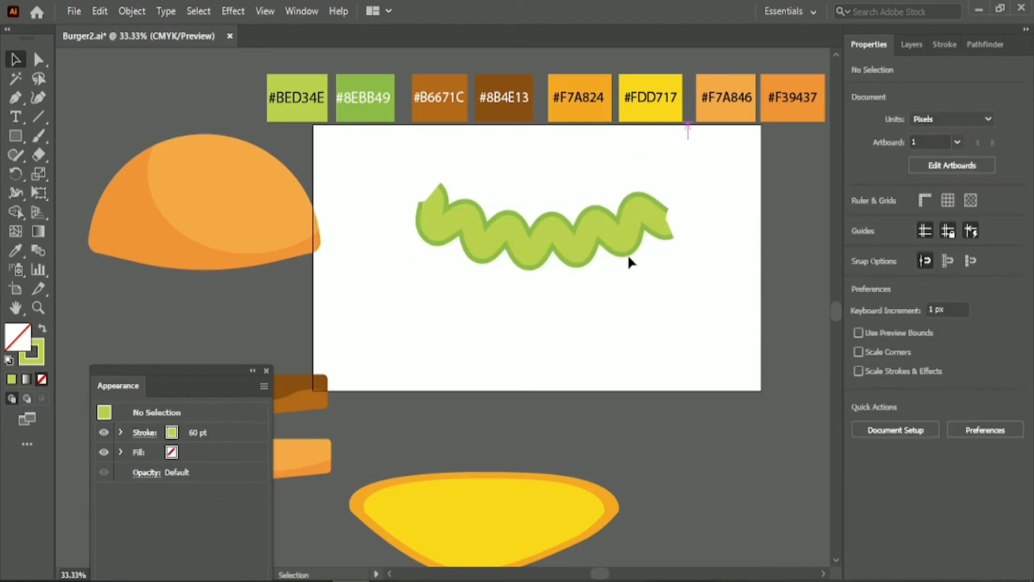
Move the light green wave below the dark one and set the dark green stroke to 100 pt
click(547, 206)
click(538, 286)
click(536, 244)
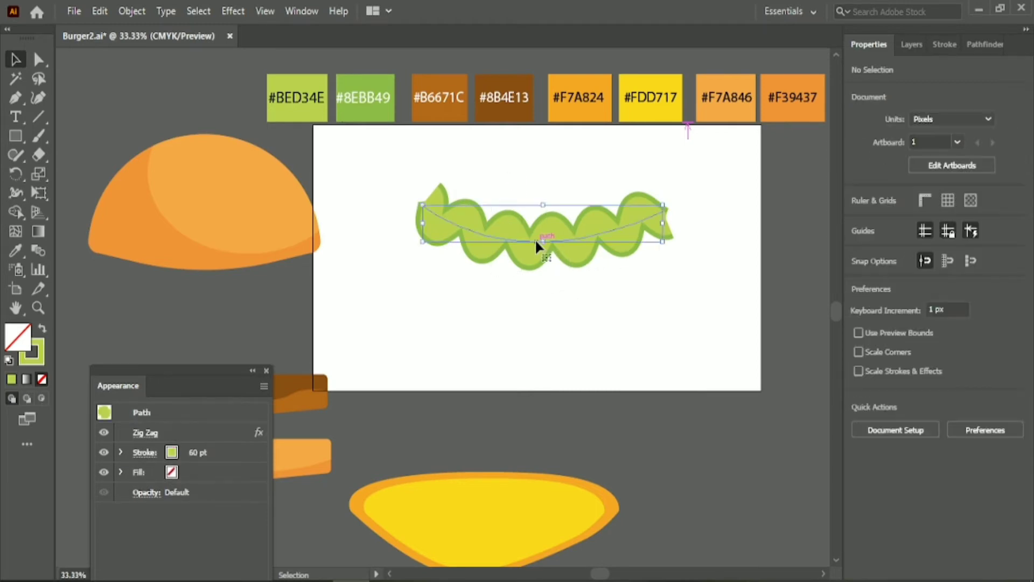
click(640, 291)
drag(550, 238, 549, 322)
click(545, 246)
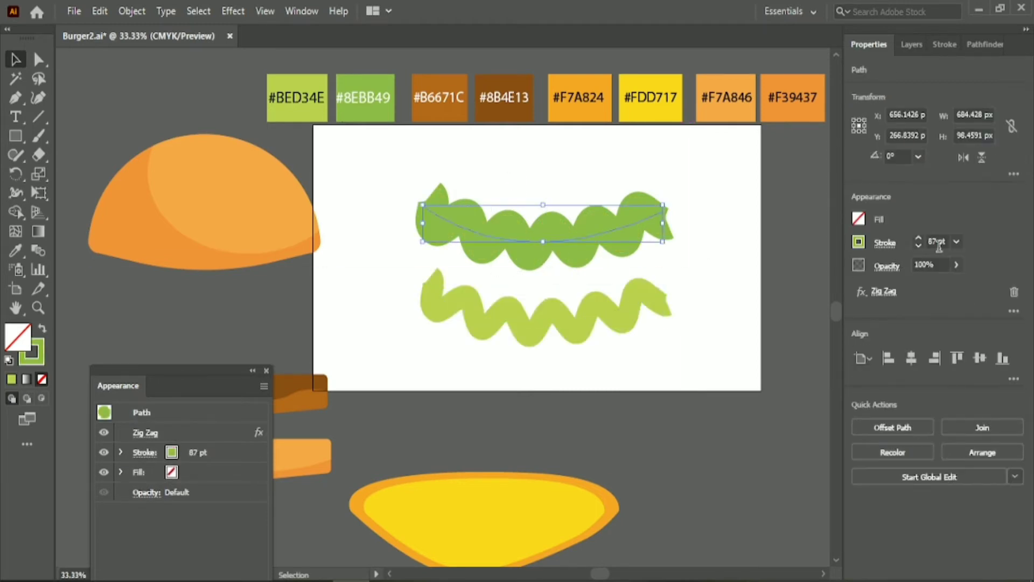
click(696, 290)
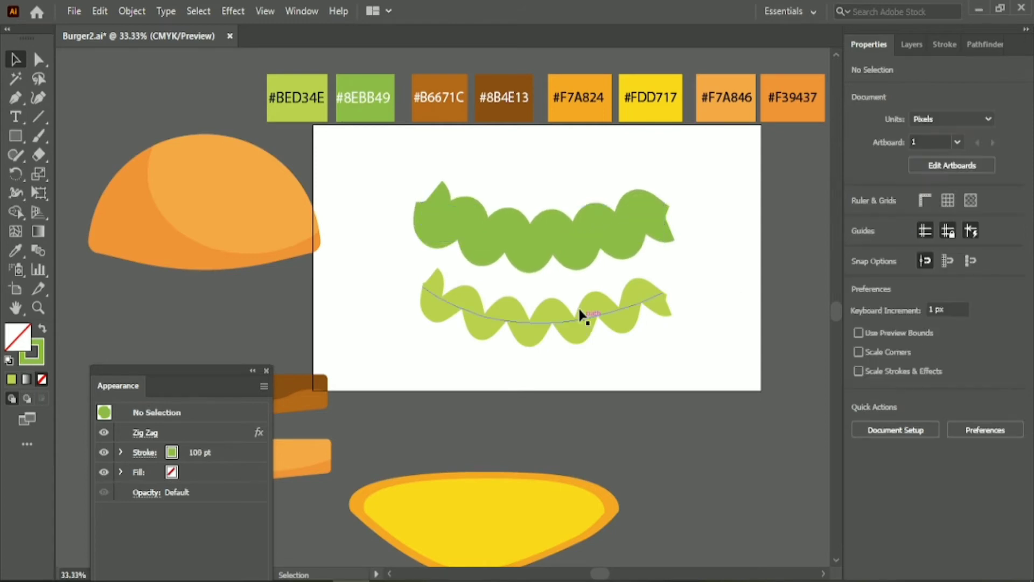
Align the two green waves vertically centred and thin the light green stroke to 57 pt
drag(571, 181, 607, 340)
click(979, 358)
click(618, 329)
click(593, 276)
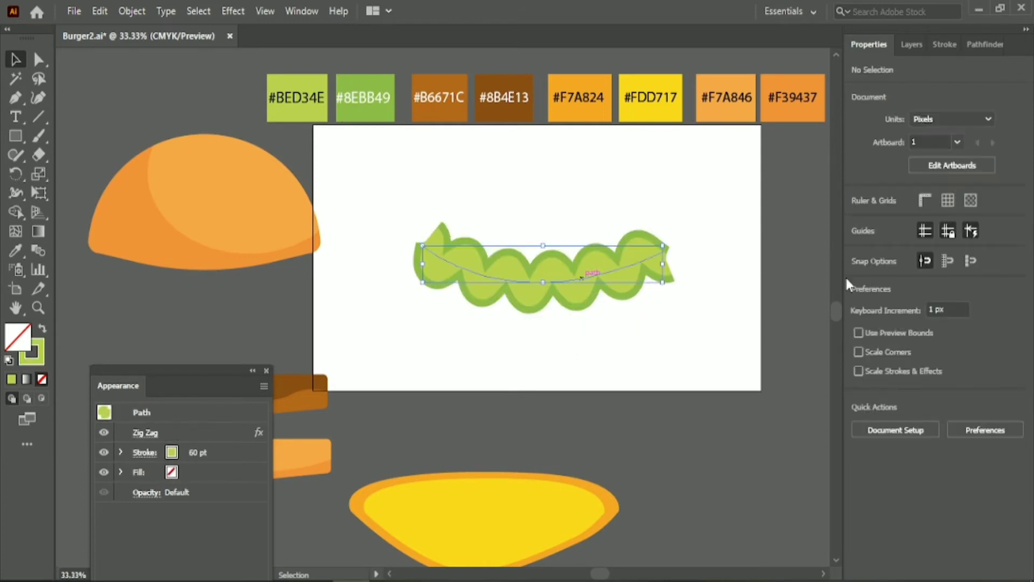
click(934, 242)
click(279, 367)
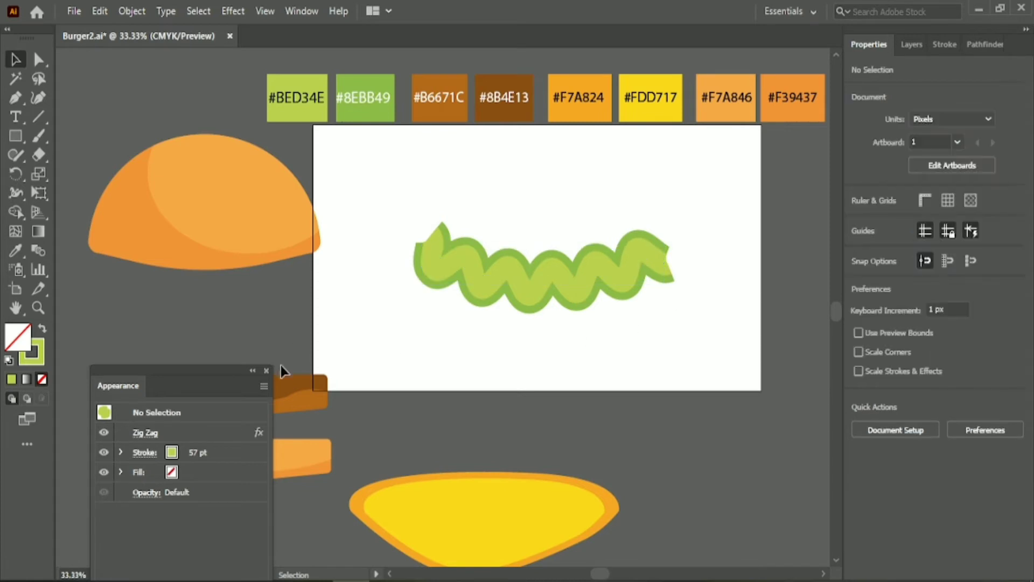
click(266, 371)
Expand the appearance of both green waves, and expand their strokes into filled shapes
drag(431, 216, 541, 337)
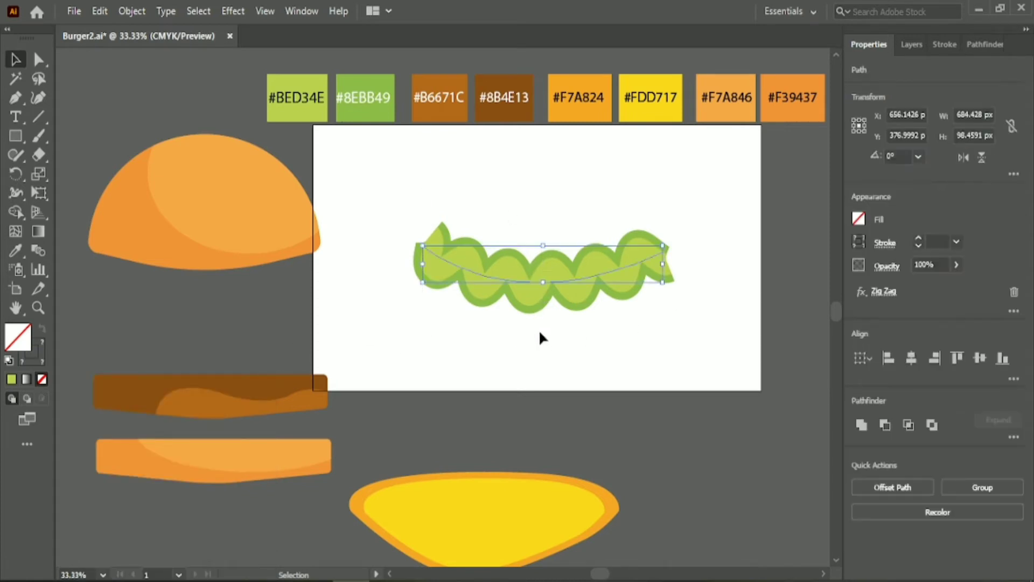
click(130, 10)
click(204, 210)
click(131, 10)
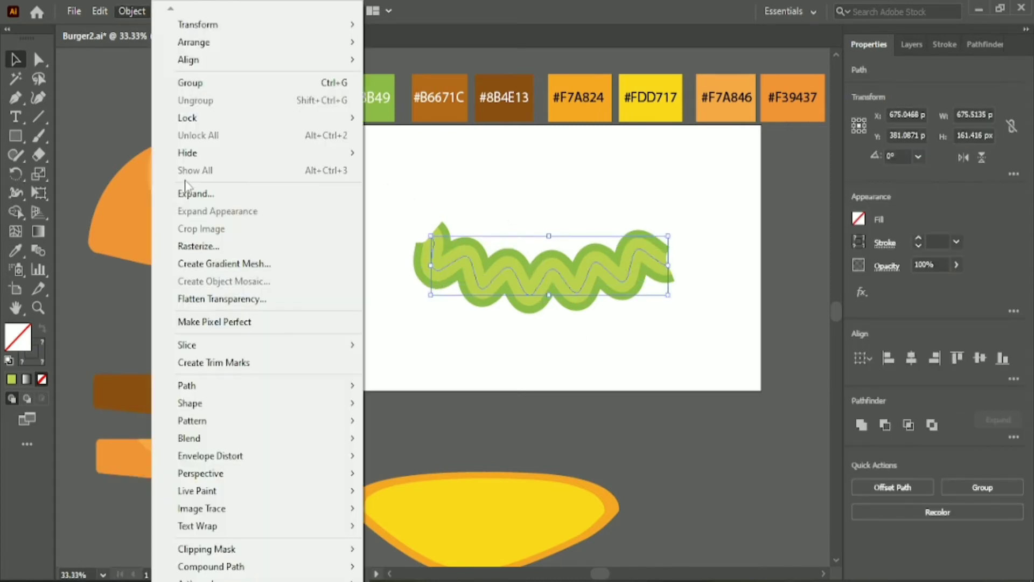
click(232, 192)
click(481, 389)
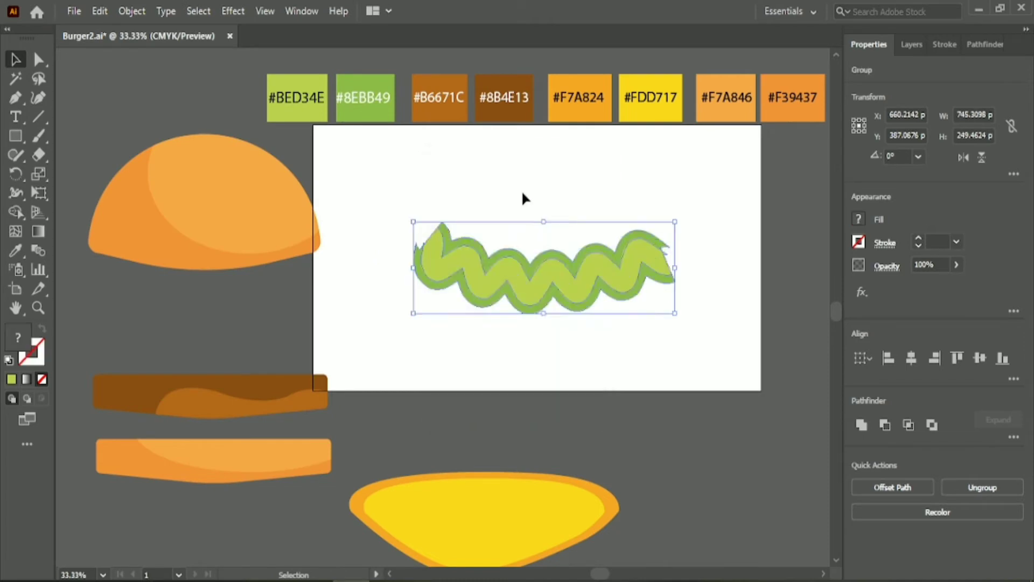
Move the finished lettuce off the artboard, placing it beside the cheese
click(564, 308)
click(568, 259)
click(549, 191)
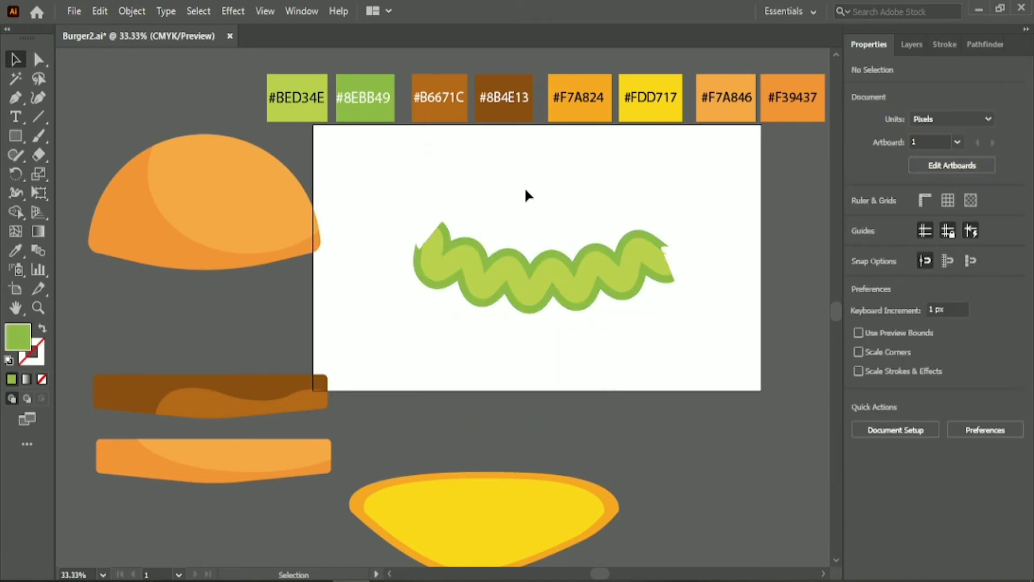
click(554, 282)
drag(555, 282, 766, 497)
Move both bun top shapes together onto the upper middle of the artboard
click(208, 206)
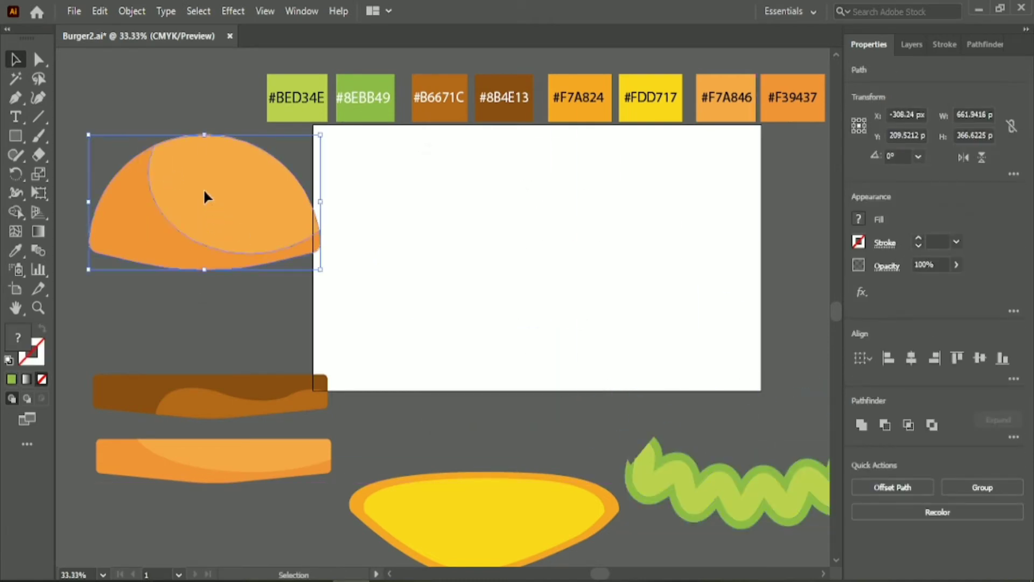
drag(202, 189, 538, 199)
scroll(404, 316, down, 2)
click(322, 276)
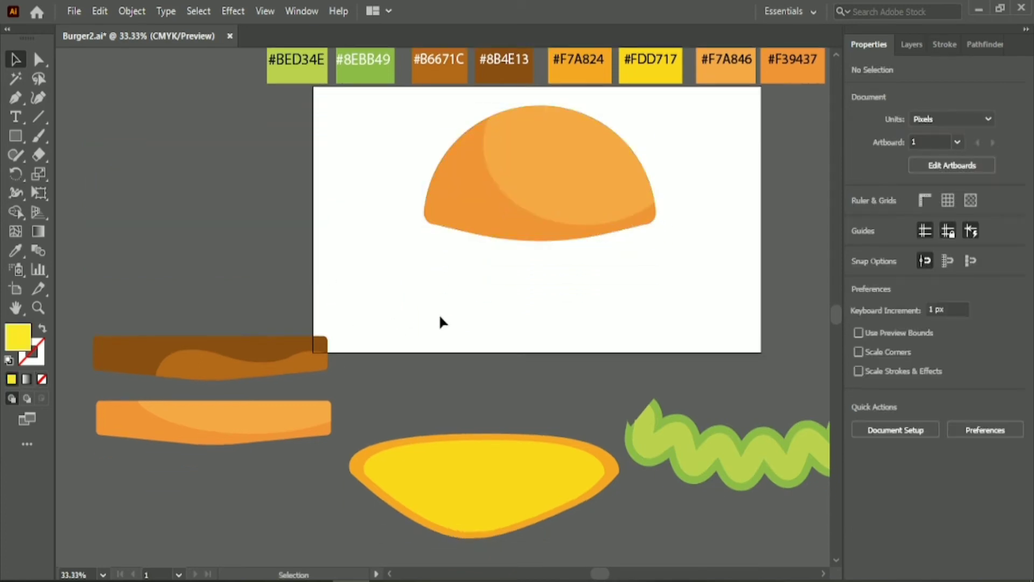
Move the lettuce onto the bun top's lower edge and arrange it behind the bun
drag(779, 464, 565, 257)
right_click(565, 256)
mouse_move(614, 427)
click(765, 468)
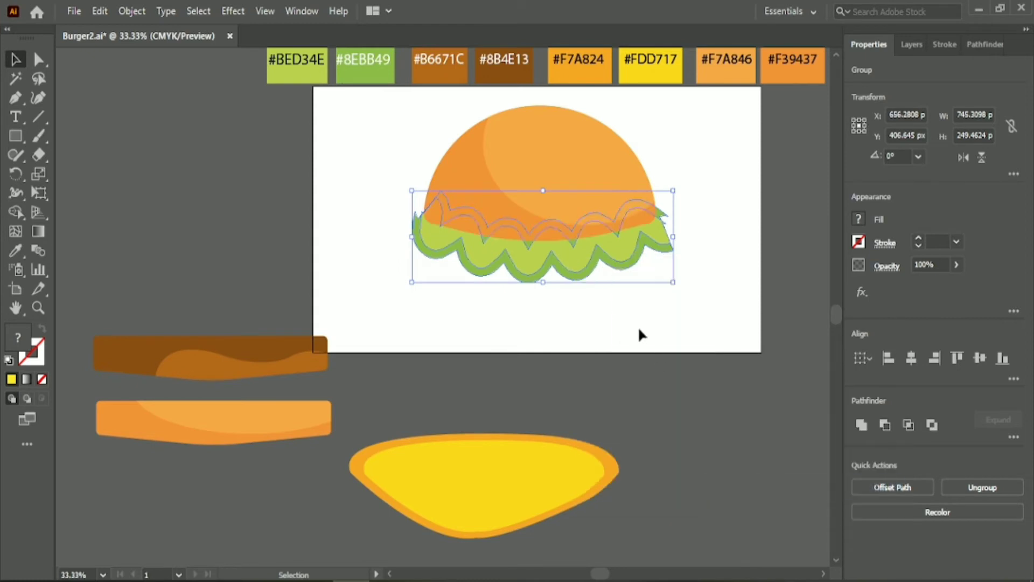
Nudge the lettuce 11 px up beneath the bun top
key(Up)
key(Up)
key(Up)
key(Up)
key(Up)
key(Up)
key(Up)
key(Up)
key(Up)
key(Up)
key(Up)
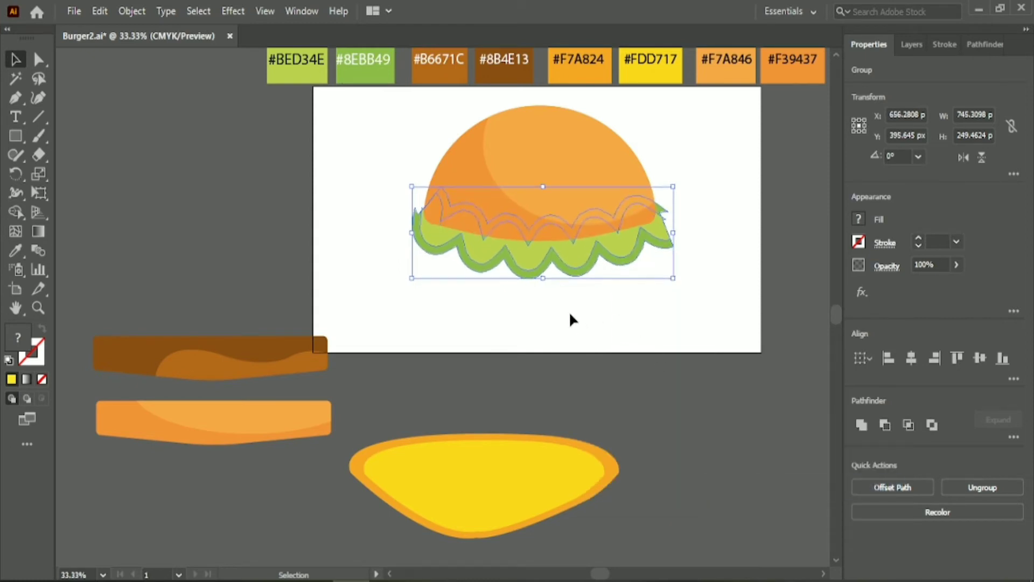
Nudge the lettuce 2 px up and 5 px left beneath the bun top
key(Up)
key(Up)
key(Left)
key(Left)
key(Left)
key(Left)
key(Left)
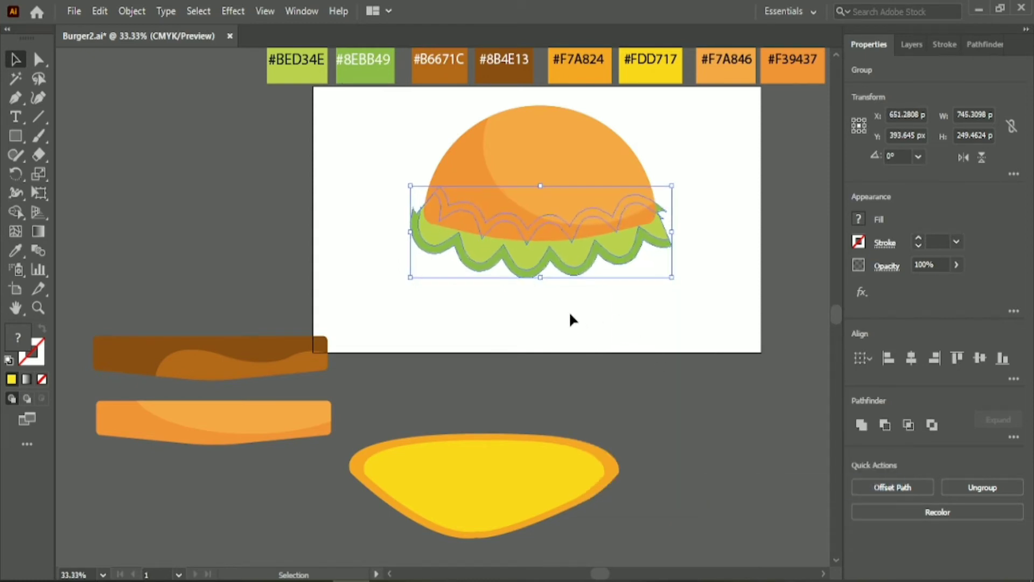
scroll(569, 311, up, 1)
click(522, 280)
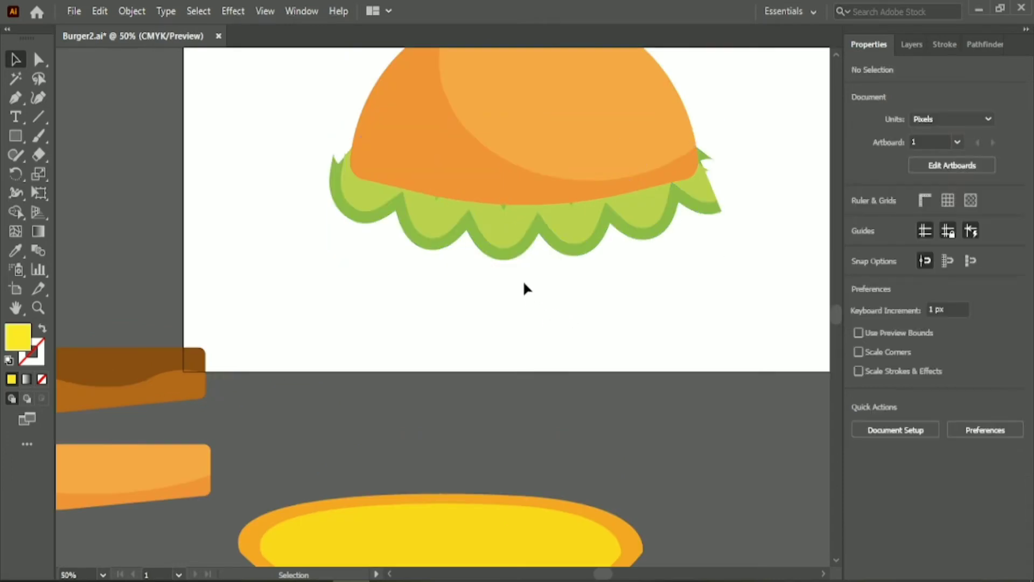
Fine-tune the lettuce's height beneath the bun top by nudging it 7 px up and 3 px back down
click(505, 228)
key(Up)
key(Up)
key(Up)
key(Up)
key(Up)
key(Up)
key(Up)
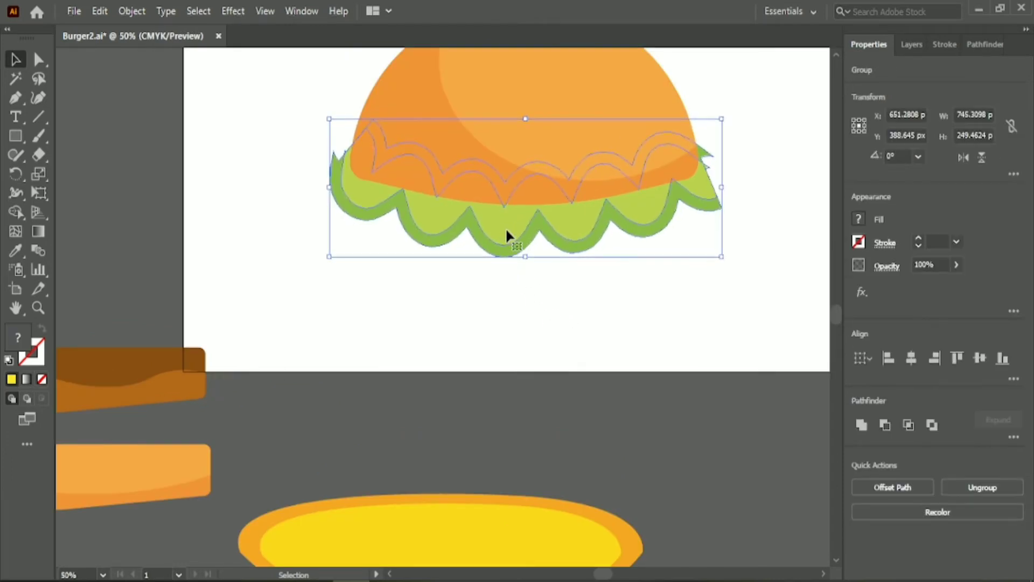
click(524, 301)
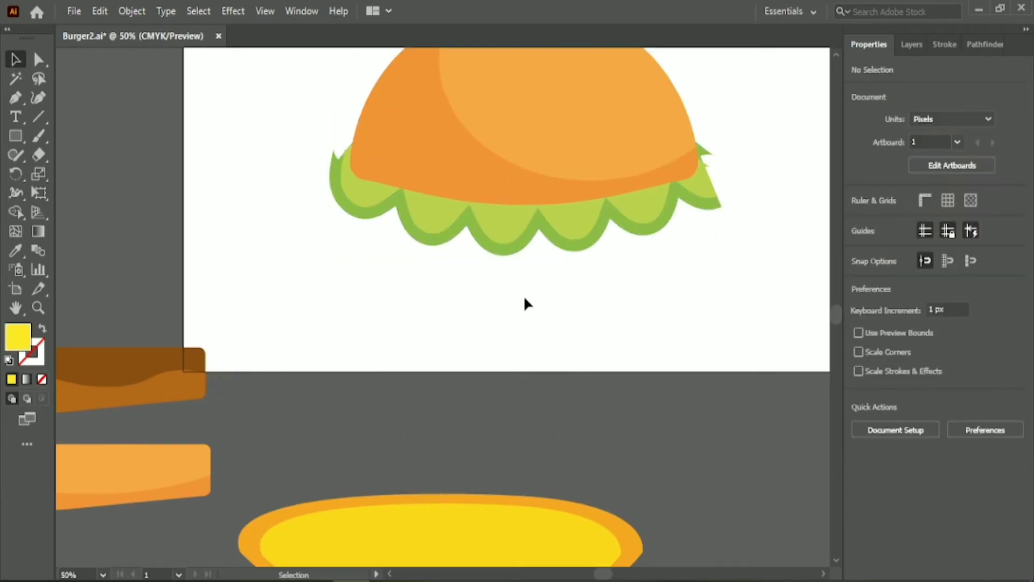
click(509, 235)
key(Down)
key(Down)
key(Down)
click(543, 307)
Stretch the light green inner lettuce shape upward to a height of about 228 px
click(528, 183)
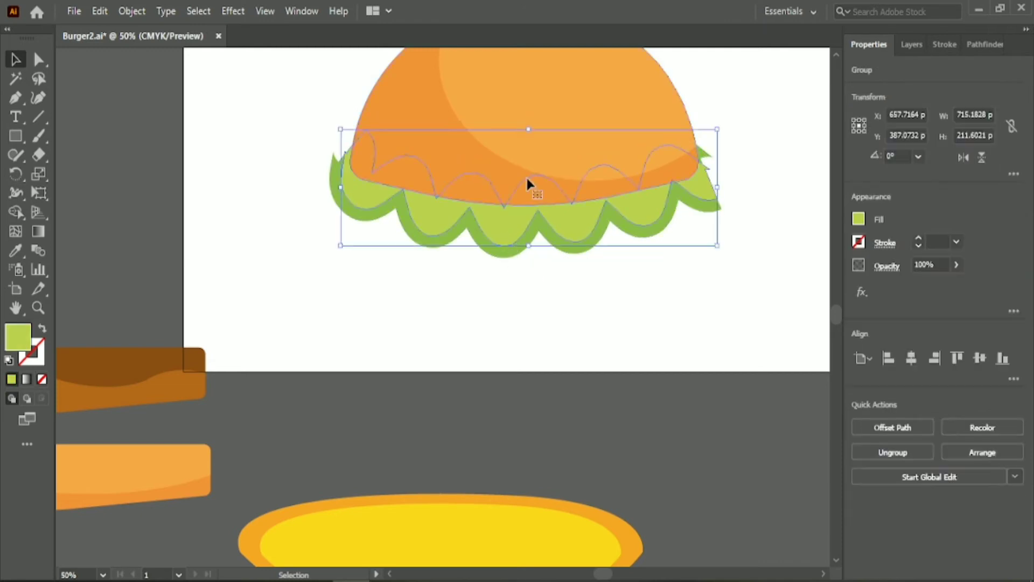
drag(530, 128, 528, 119)
click(554, 293)
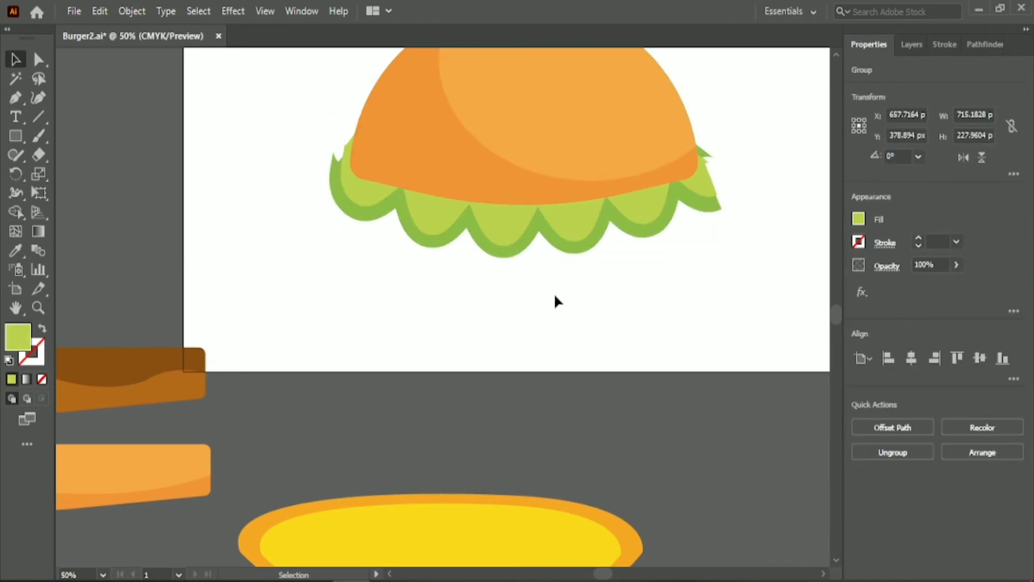
Try both lettuce shapes about 8 px lower beneath the bun and move them back up
click(570, 246)
shift+click(567, 236)
key(Down)
key(Down)
key(Down)
key(Down)
key(Down)
key(Down)
key(Down)
key(Down)
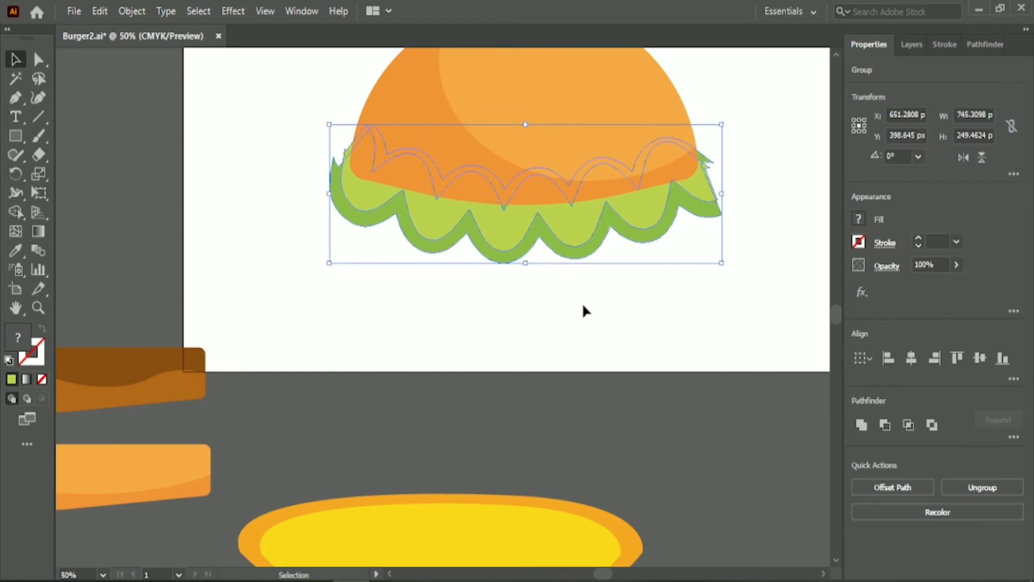
key(Up)
key(Up)
key(Up)
key(Up)
key(Up)
key(Up)
key(Up)
click(579, 300)
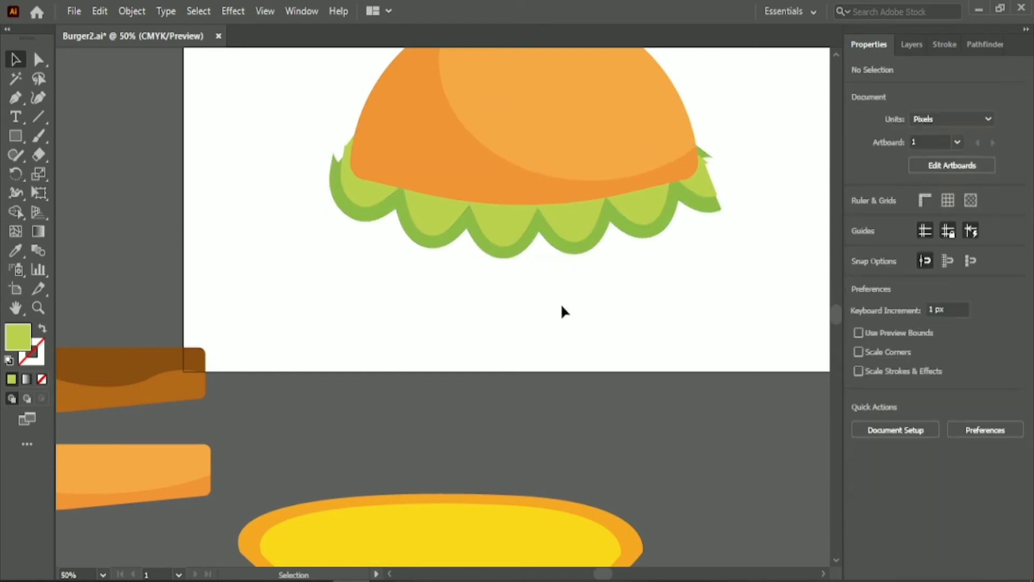
Move both cheese shapes onto the burger below the lettuce and send them to the back
drag(443, 539, 509, 208)
right_click(509, 208)
mouse_move(592, 458)
click(727, 510)
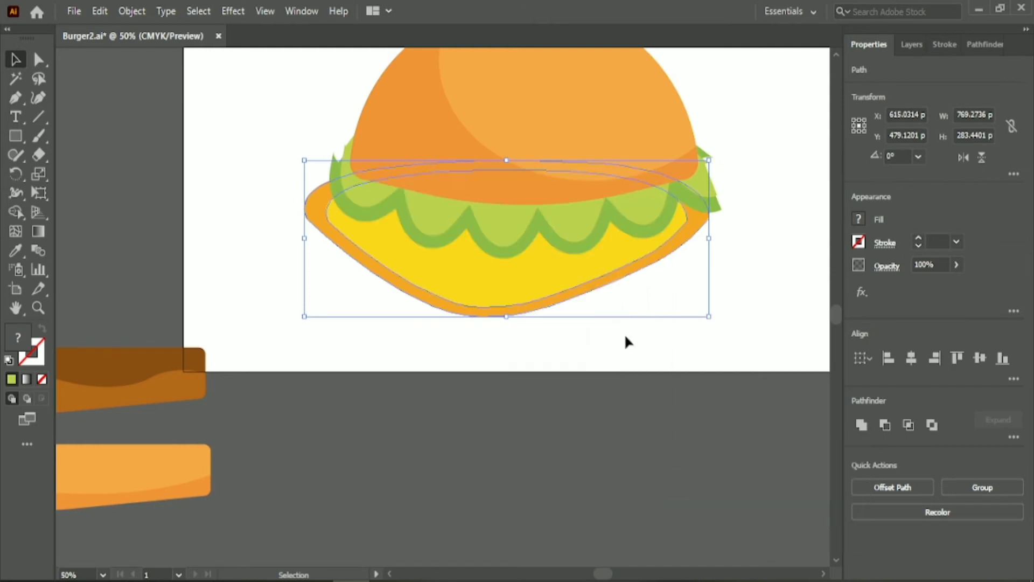
Centre the cheese under the lettuce, narrowing it to about 708 px wide, and group its two shapes
drag(443, 293, 485, 293)
drag(751, 159, 720, 161)
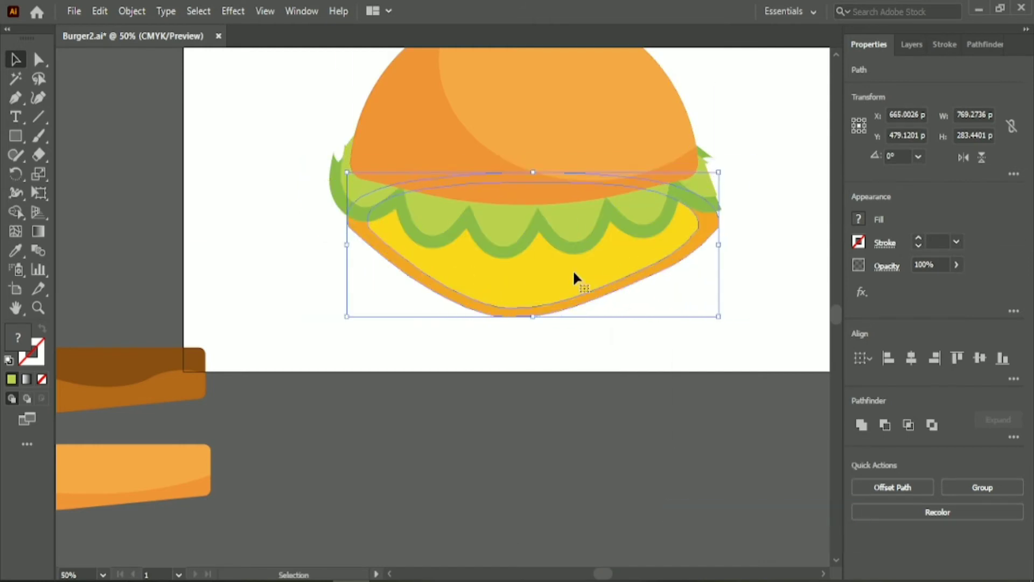
right_click(528, 254)
click(544, 347)
Move both patty shapes onto the burger below the lettuce and bring them to the front
click(195, 430)
drag(135, 380, 636, 270)
right_click(635, 270)
mouse_move(707, 505)
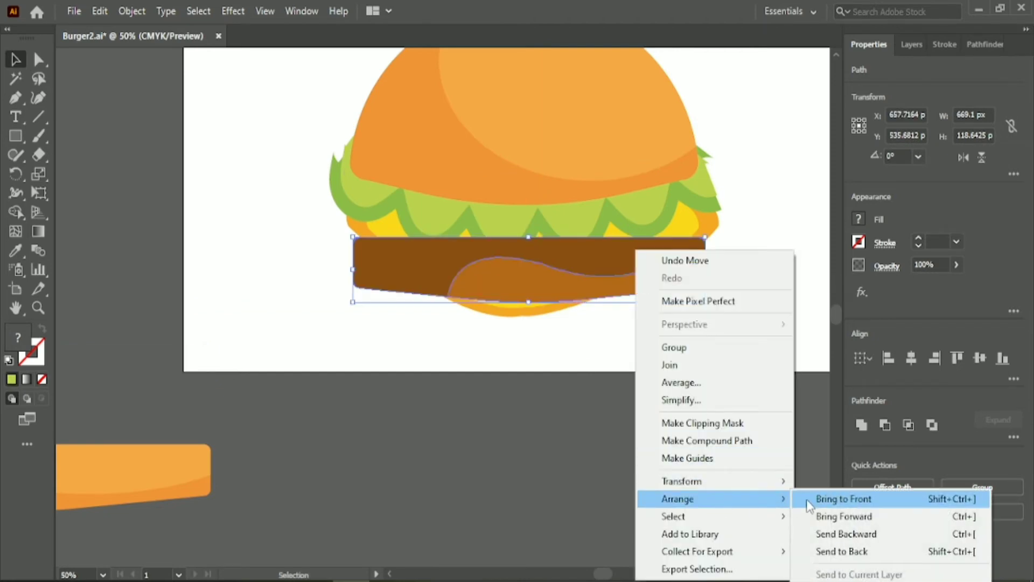
click(838, 499)
right_click(632, 247)
click(840, 497)
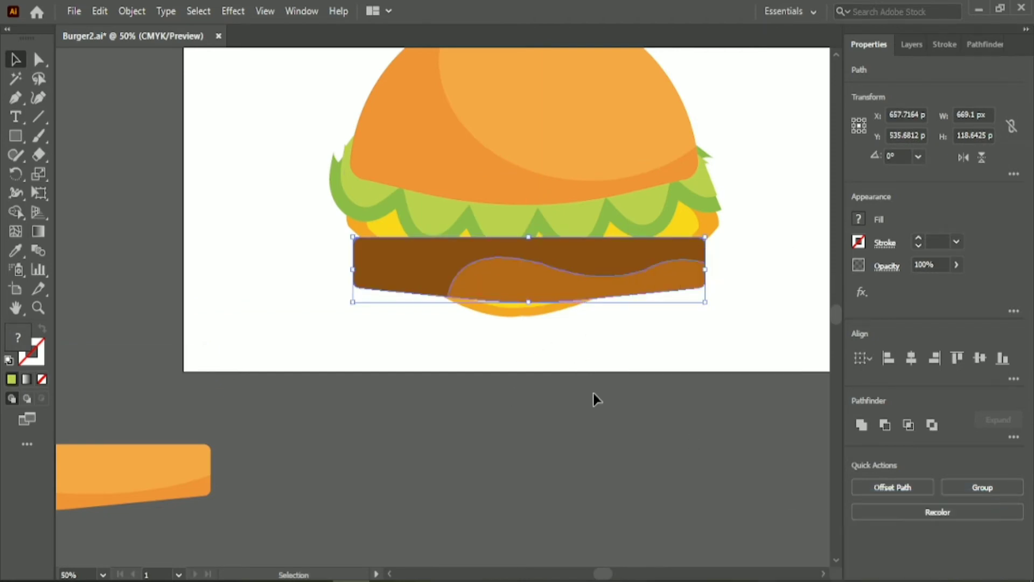
Send the patty behind the cheese and position it just beneath the lettuce so its ends show beside the cheese
drag(558, 273, 555, 299)
right_click(554, 300)
mouse_move(609, 496)
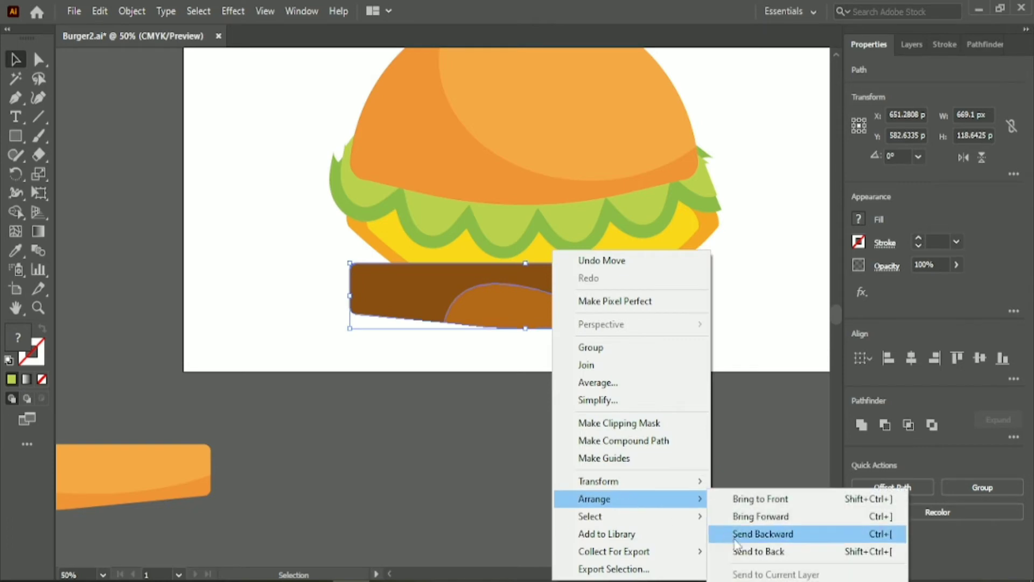
click(754, 531)
drag(643, 330, 638, 290)
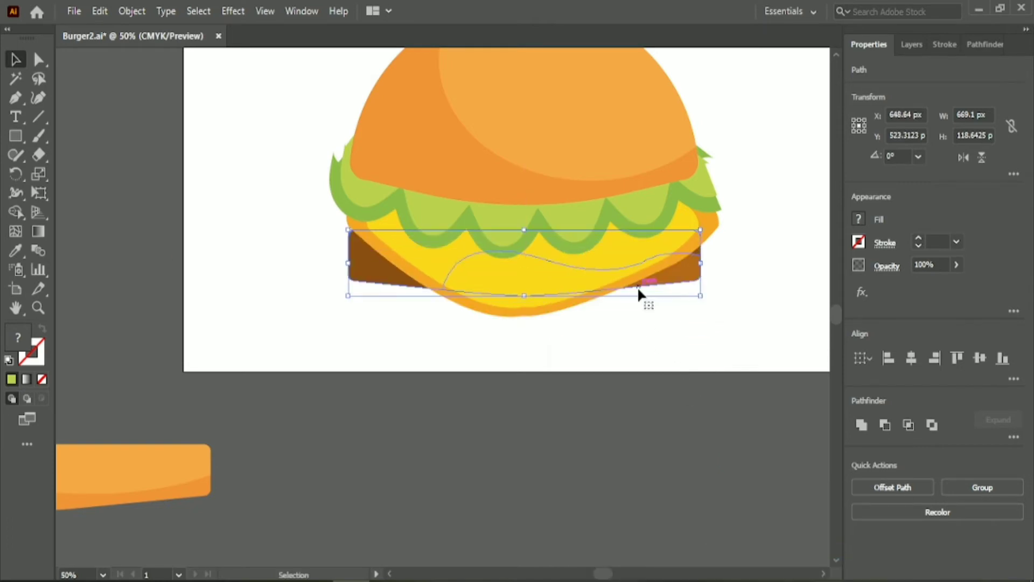
click(582, 406)
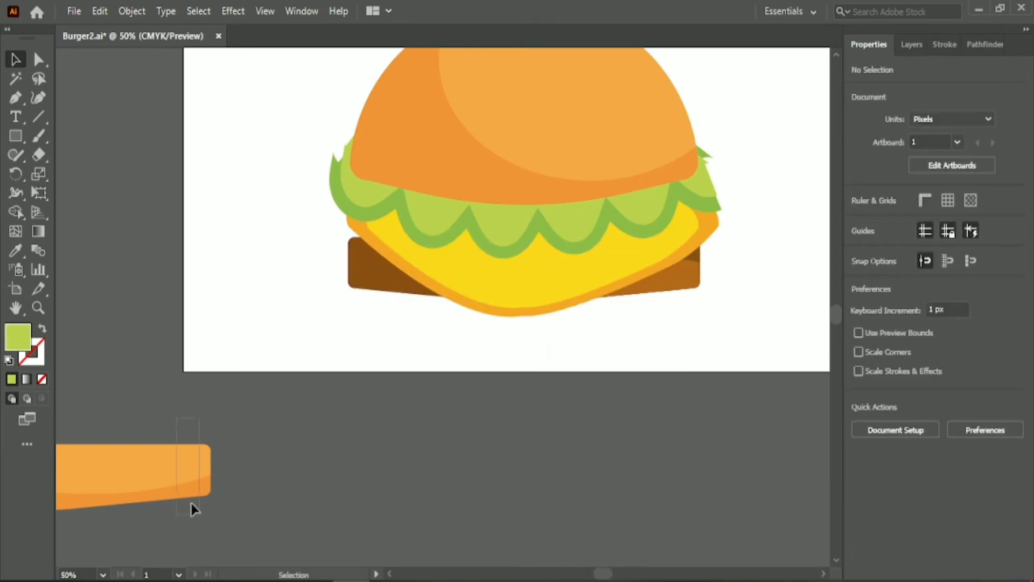
Move both bottom bun shapes onto the artboard directly below the patty
drag(176, 479, 651, 338)
click(644, 415)
scroll(584, 445, up, 2)
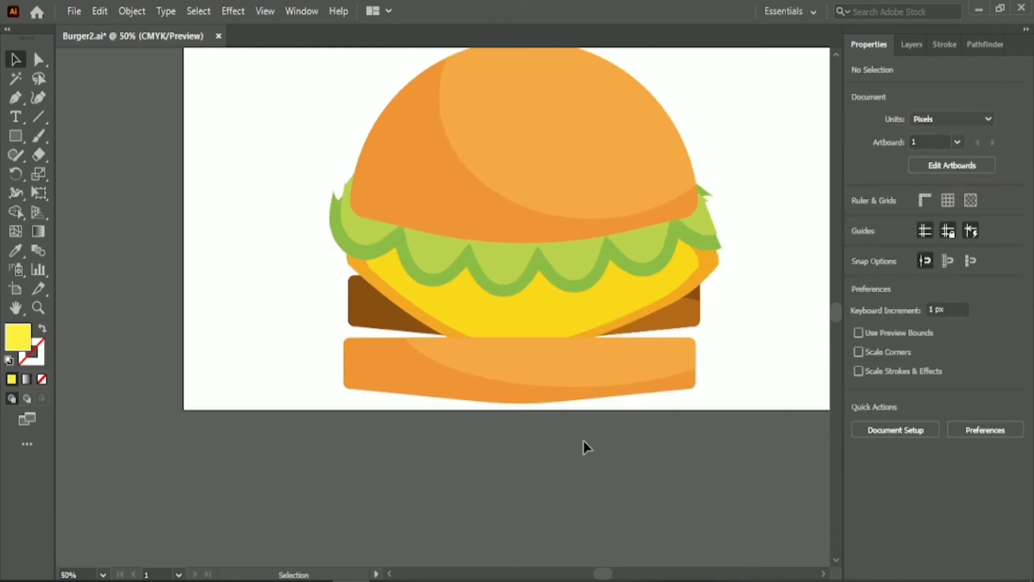
Squash the cheese to about 180 px tall and position it so a curved strip shows between lettuce and patty
click(496, 305)
drag(534, 210, 535, 254)
drag(529, 321, 523, 261)
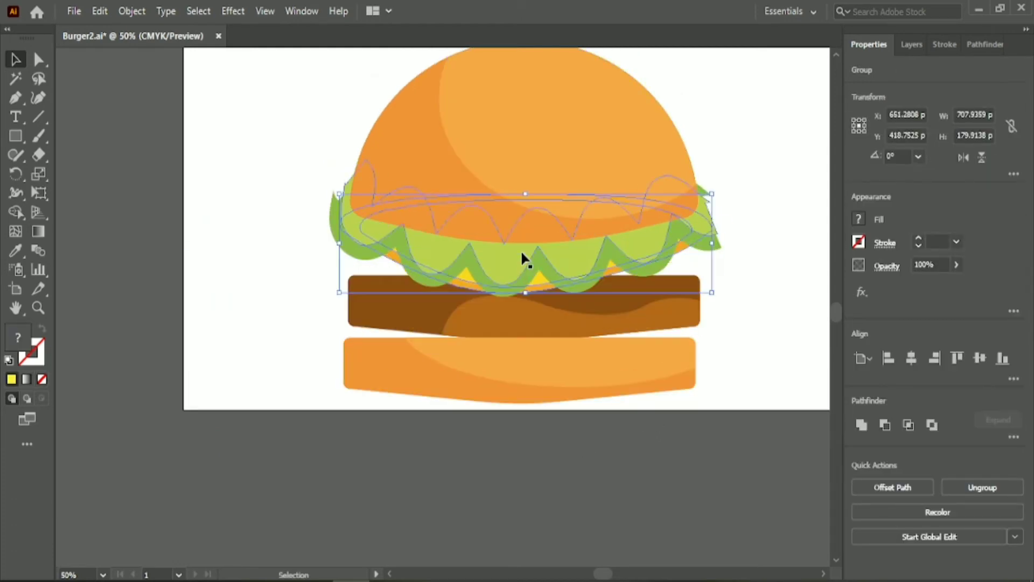
click(718, 323)
Send both bottom bun shapes to the back, behind the patty
drag(666, 379, 649, 375)
right_click(642, 370)
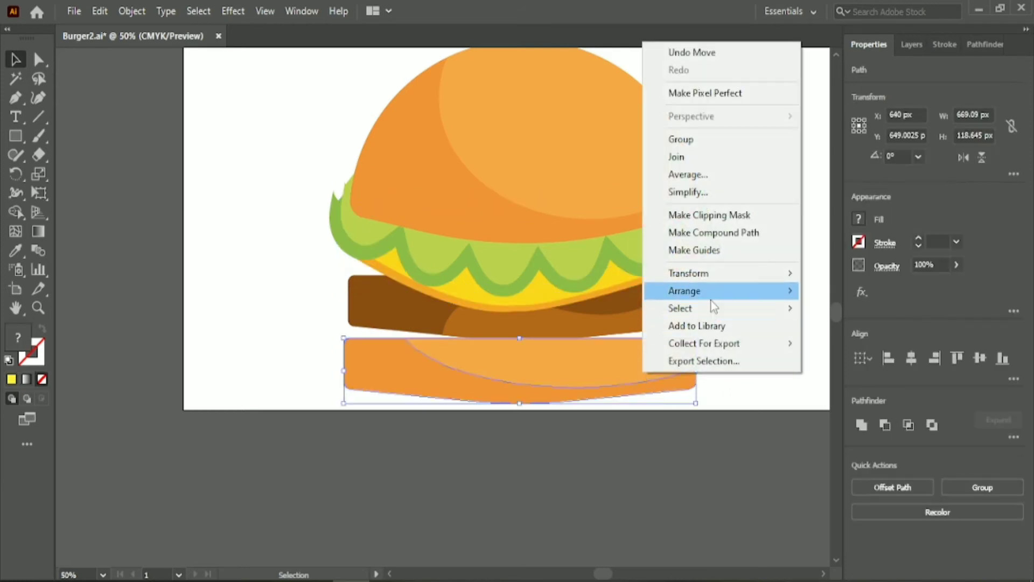
mouse_move(711, 294)
click(820, 344)
click(764, 347)
click(638, 373)
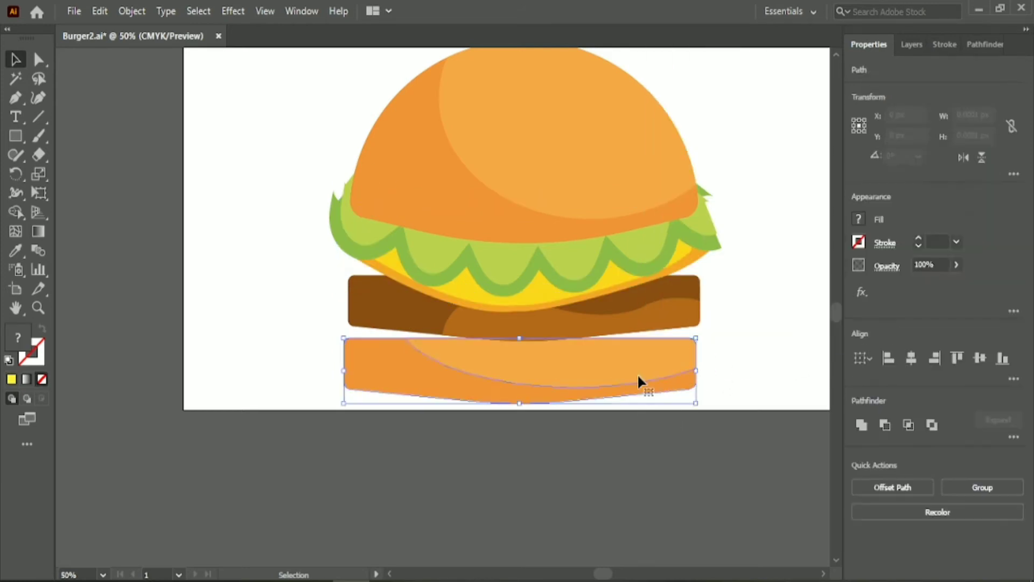
Nudge the bottom bun 22 px up and 5 px right so it tucks under the patty
key(shift+Up)
key(shift+Up)
key(shift+Up)
key(shift+Up)
key(Up)
key(Up)
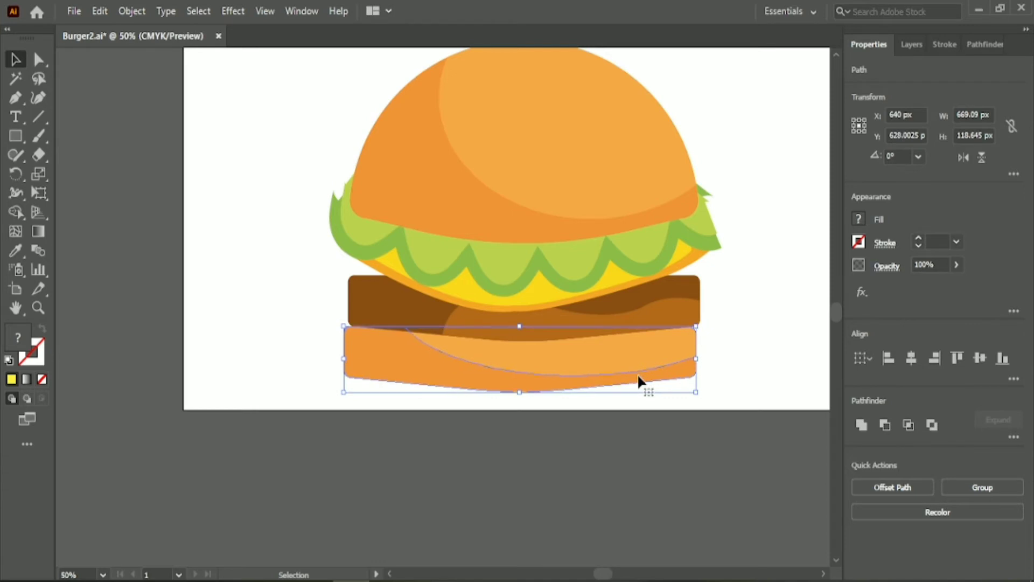
key(Right)
key(Right)
key(Right)
key(Right)
key(Right)
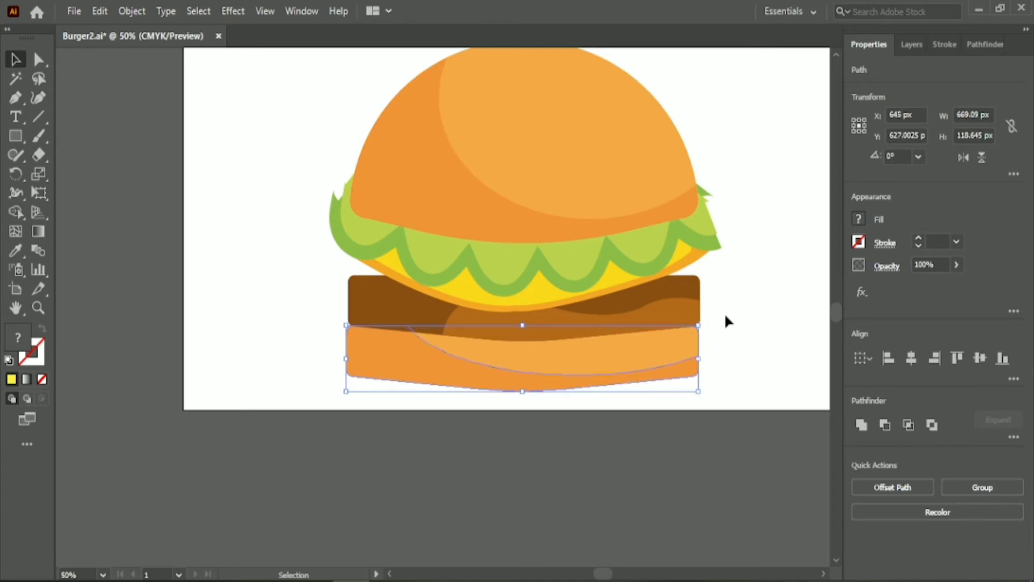
Group the two bottom bun shapes, and group the two patty shapes separately
right_click(653, 342)
click(700, 116)
click(701, 299)
drag(702, 300, 676, 314)
right_click(670, 317)
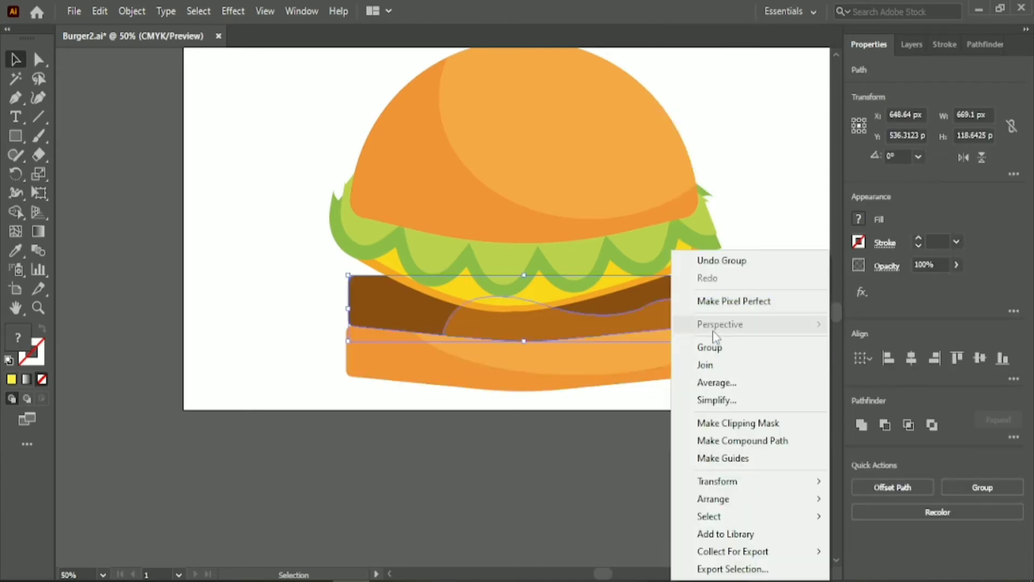
click(711, 347)
Align the patty and bottom bun by their horizontal centres and nudge them 4 px down together
drag(556, 407, 545, 324)
click(911, 356)
click(751, 383)
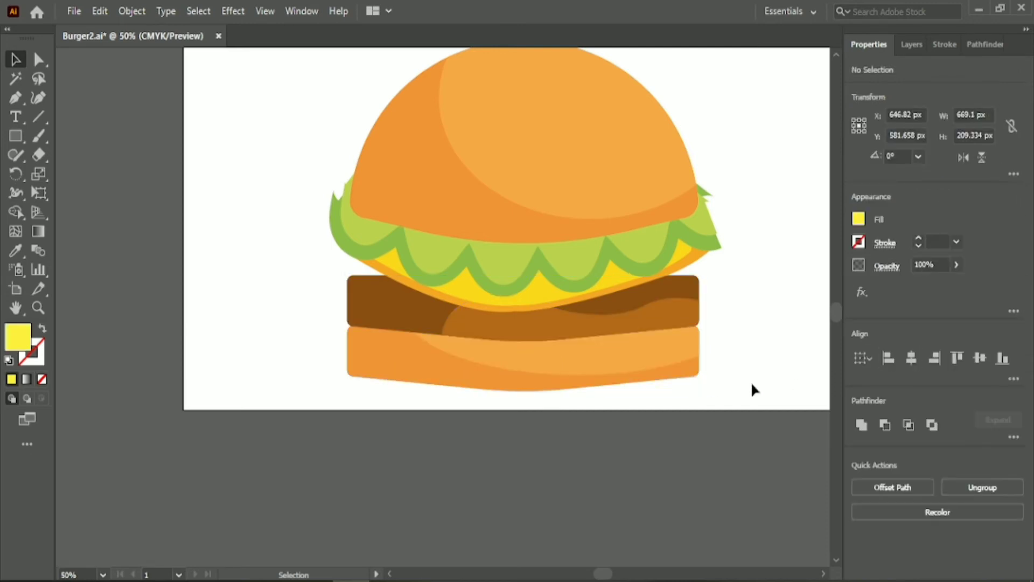
drag(616, 411, 605, 312)
click(741, 268)
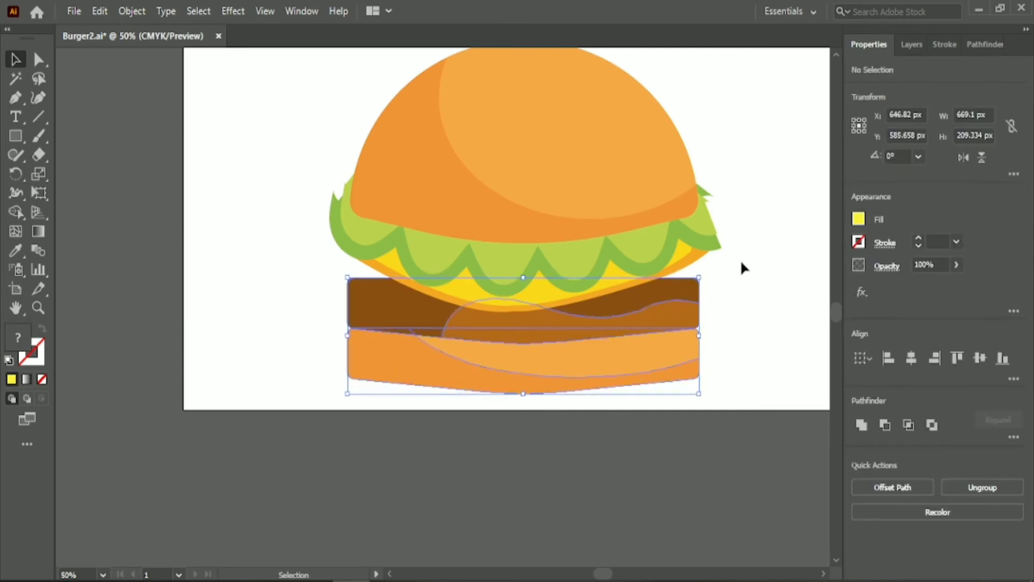
Stretch the lettuce vertically to about 264 px tall
click(508, 258)
shift+click(514, 295)
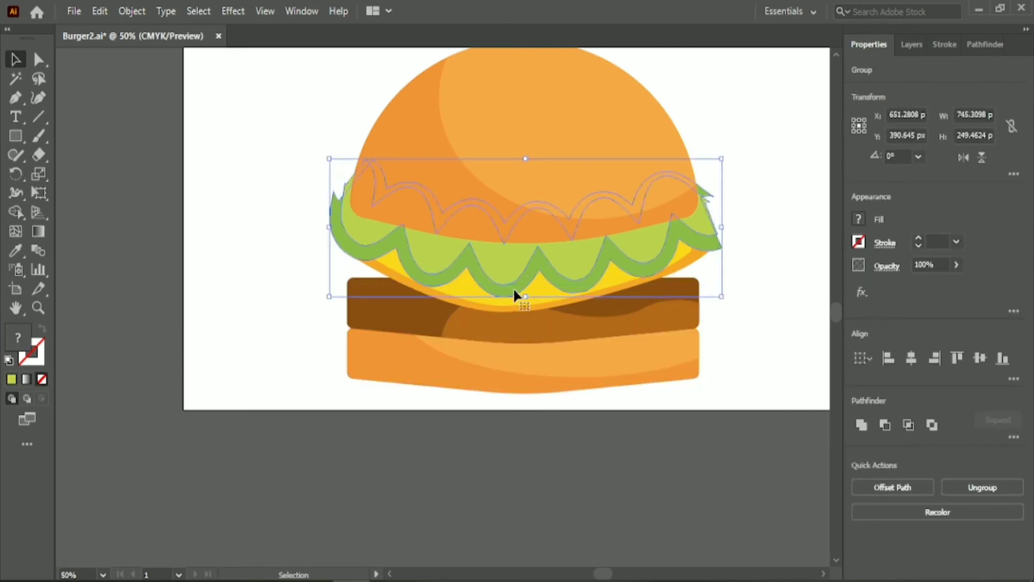
drag(513, 292, 541, 276)
click(752, 211)
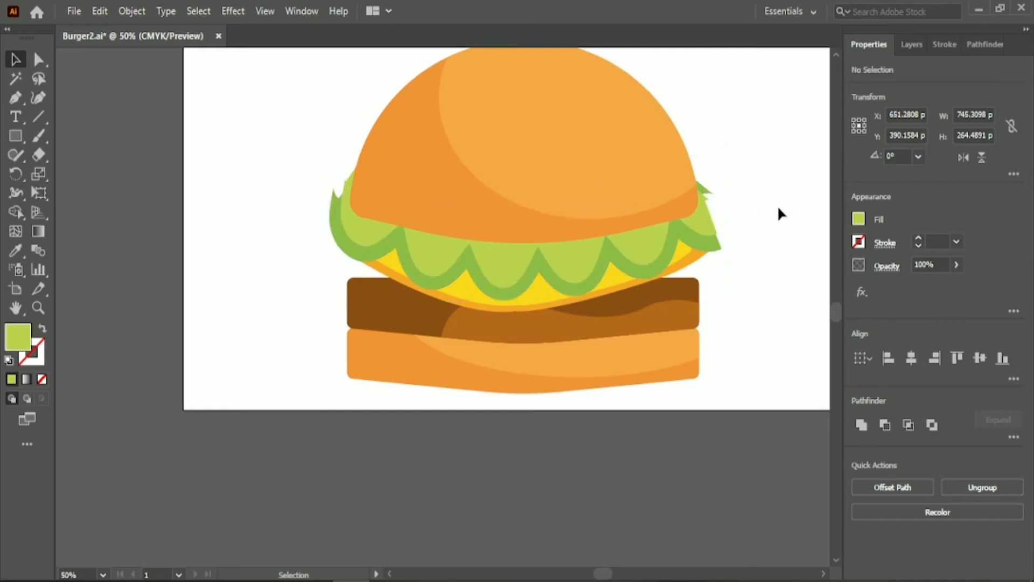
Nudge the patty and bottom bun together 41 px down, away from the lettuce
click(537, 340)
key(Down)
key(Down)
key(Down)
key(Down)
key(Down)
key(Down)
key(Down)
key(Down)
key(Down)
key(Down)
key(Down)
key(Down)
key(Down)
key(Down)
key(Down)
key(Down)
key(Down)
key(Down)
key(Down)
key(Down)
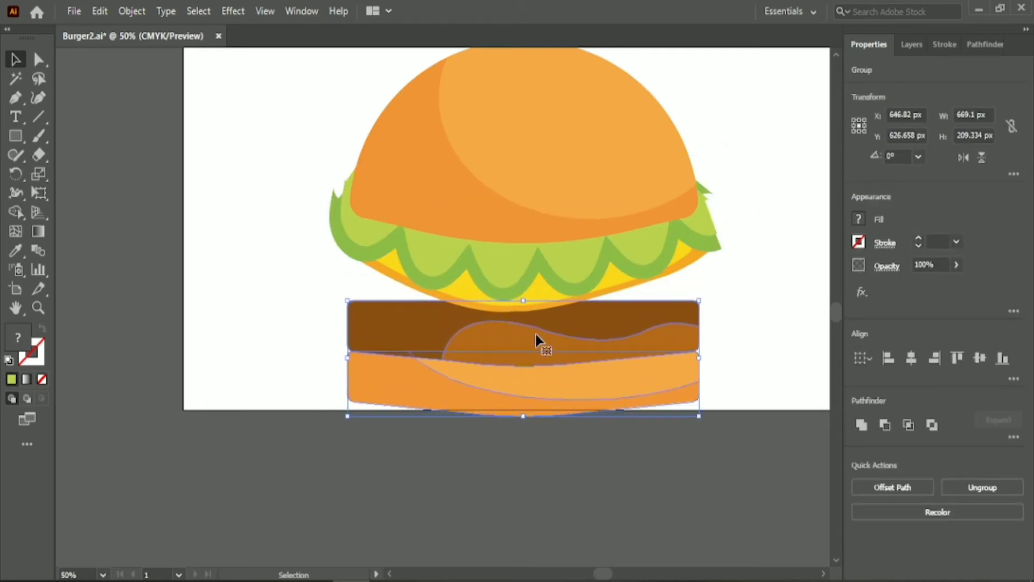
click(341, 300)
Nudge the cheese 29 px down over the patty
click(392, 269)
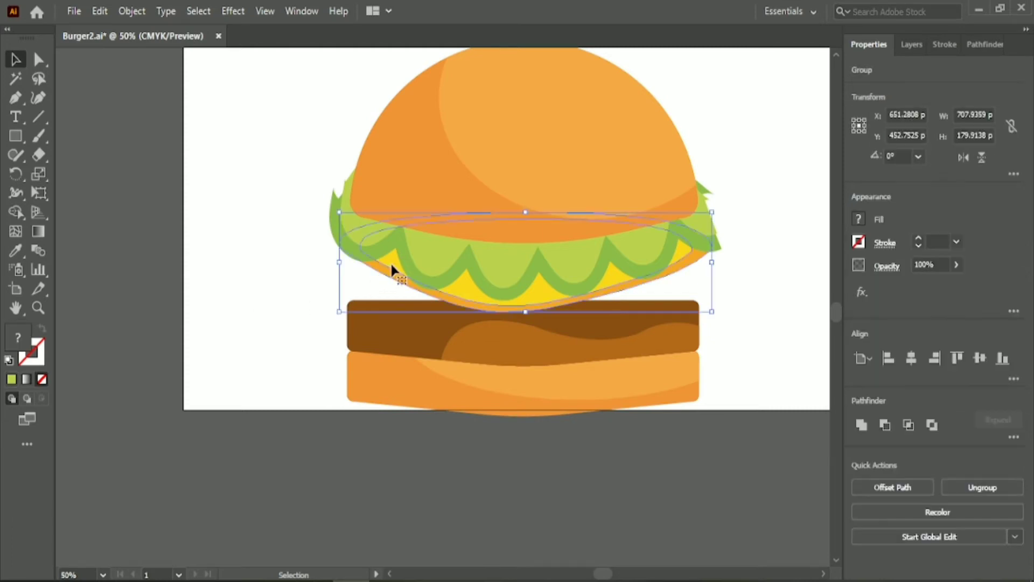
key(Down)
key(Down)
key(Down)
key(Down)
key(Down)
key(Down)
key(Down)
key(Down)
key(Down)
key(Down)
key(Down)
key(Down)
key(Down)
key(Down)
key(Down)
key(Down)
key(Down)
key(Down)
key(Down)
key(Down)
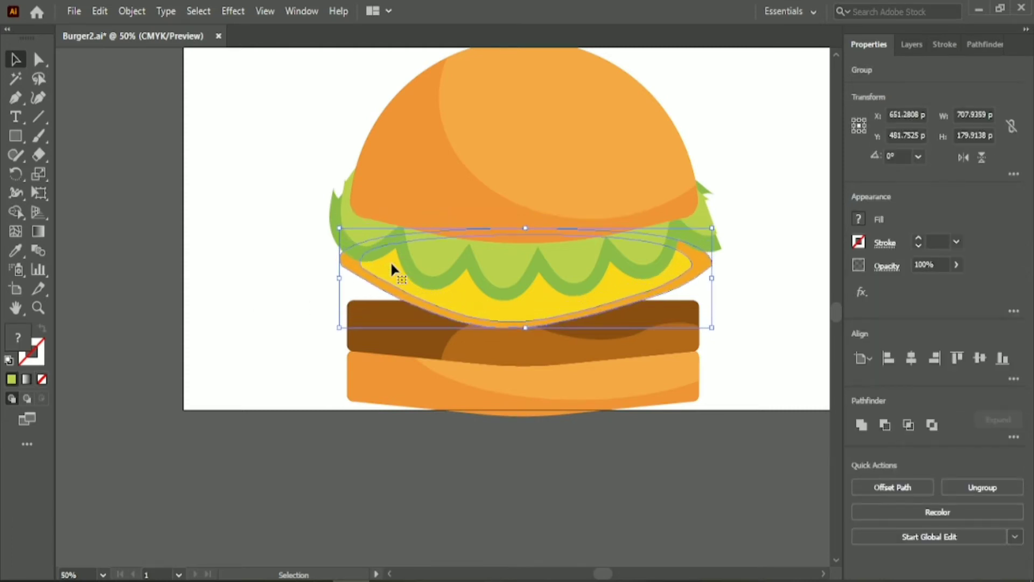
Flatten the cheese by raising its lower edge above the patty, and reselect it
drag(531, 323, 528, 264)
click(725, 231)
click(686, 261)
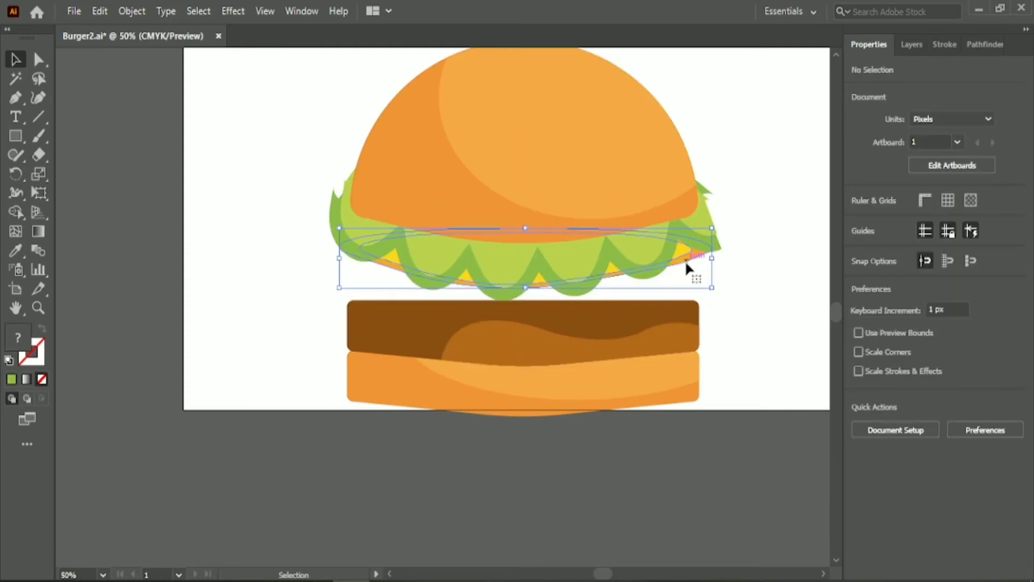
Nudge the cheese down from behind the lettuce onto the patty, to a Y position of about 495.7 px
key(Down)
key(Down)
key(Down)
key(Down)
key(Down)
key(Down)
key(Down)
key(Down)
key(Down)
key(Down)
key(Down)
key(Down)
key(Down)
key(Down)
key(Down)
key(Down)
key(Down)
key(Down)
key(Down)
key(Down)
key(Down)
key(Down)
key(Down)
key(Down)
key(Down)
key(Down)
key(Down)
key(Down)
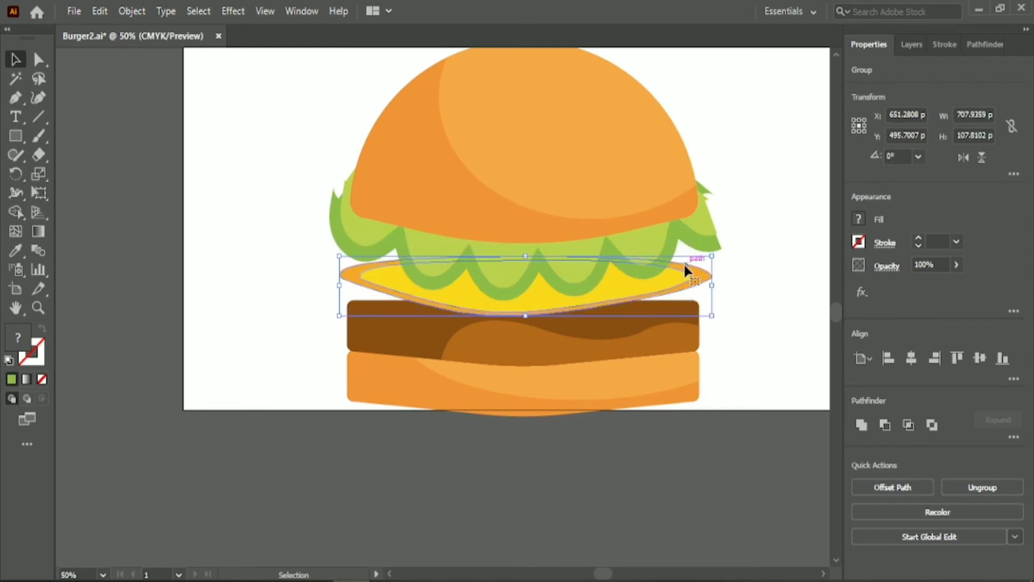
Nudge the bun top and lettuce together 12 px down over the cheese
click(749, 283)
drag(280, 102, 594, 228)
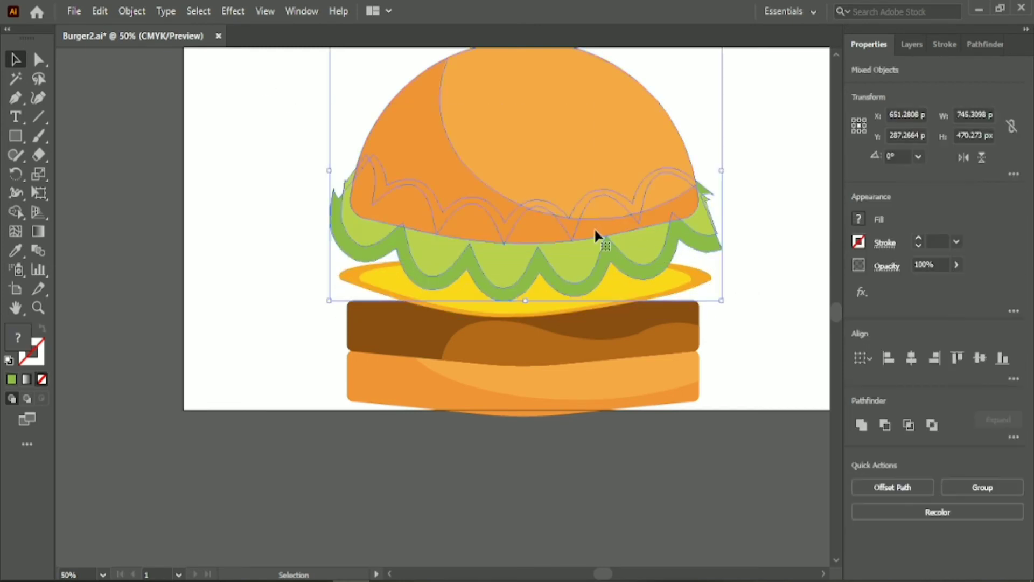
click(767, 285)
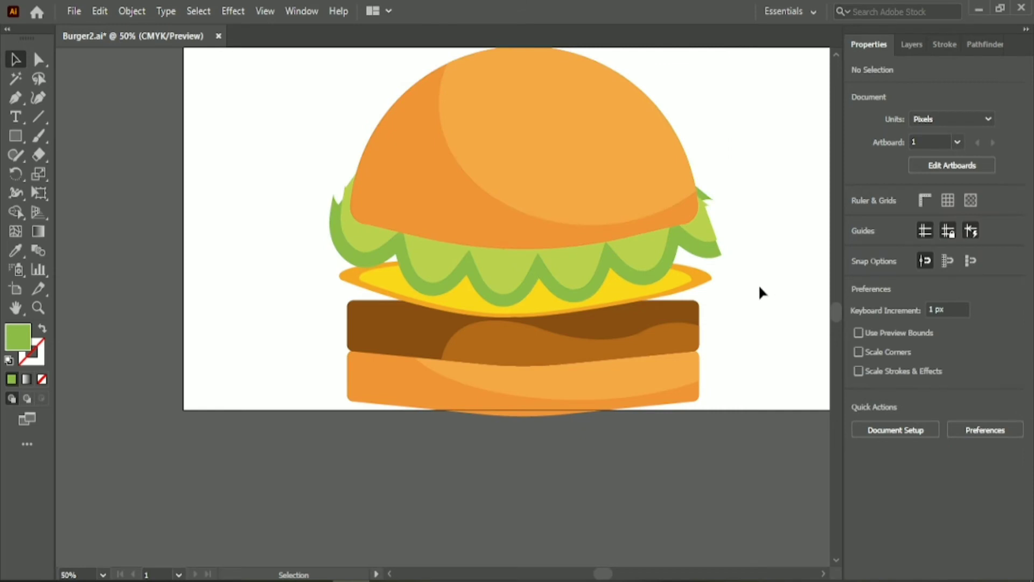
Reflect the cheese across the horizontal axis and stretch it vertically to about 245 px tall
click(679, 276)
drag(525, 258, 530, 207)
right_click(544, 298)
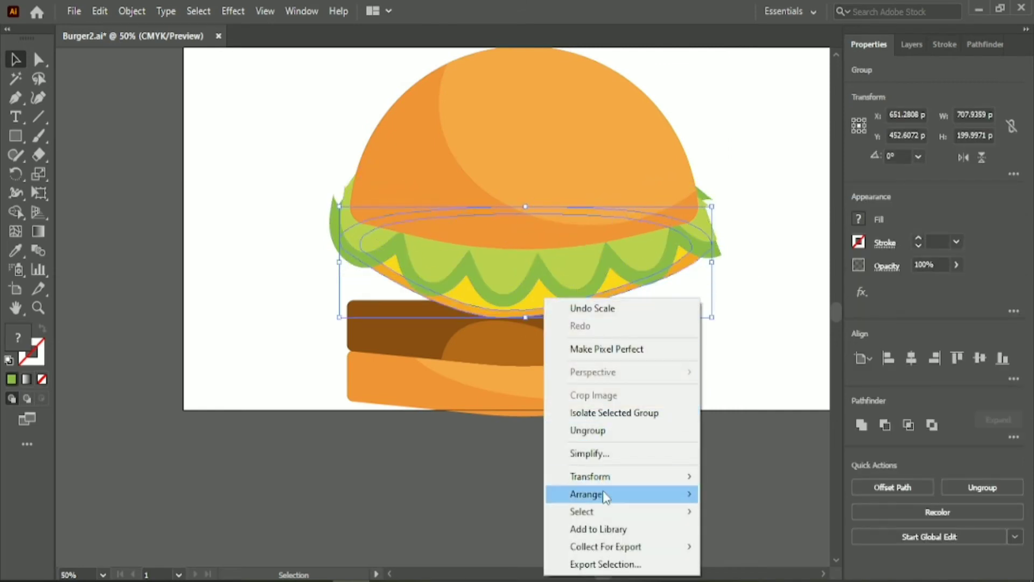
mouse_move(636, 476)
click(752, 401)
click(828, 234)
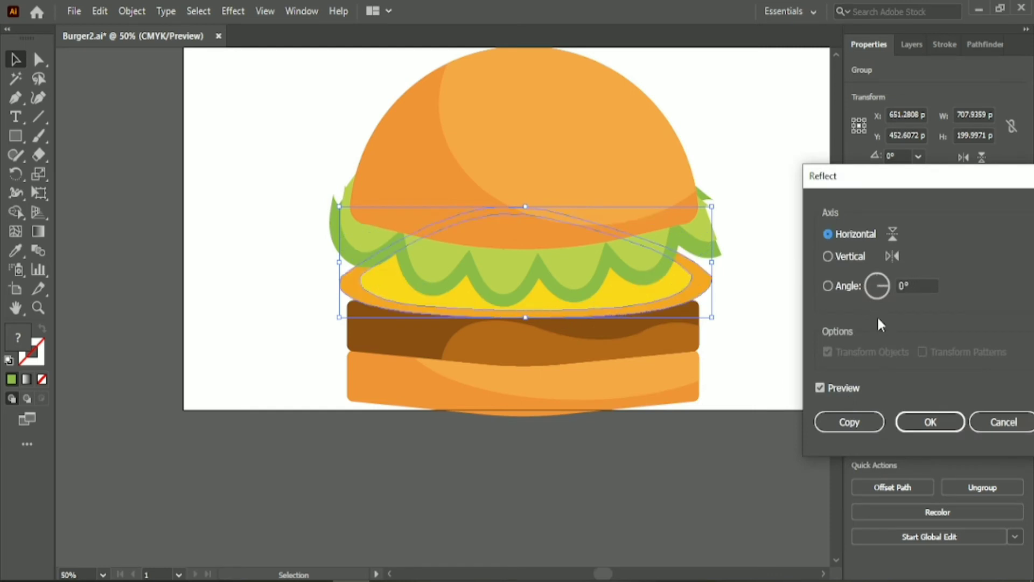
click(926, 430)
drag(525, 206, 527, 189)
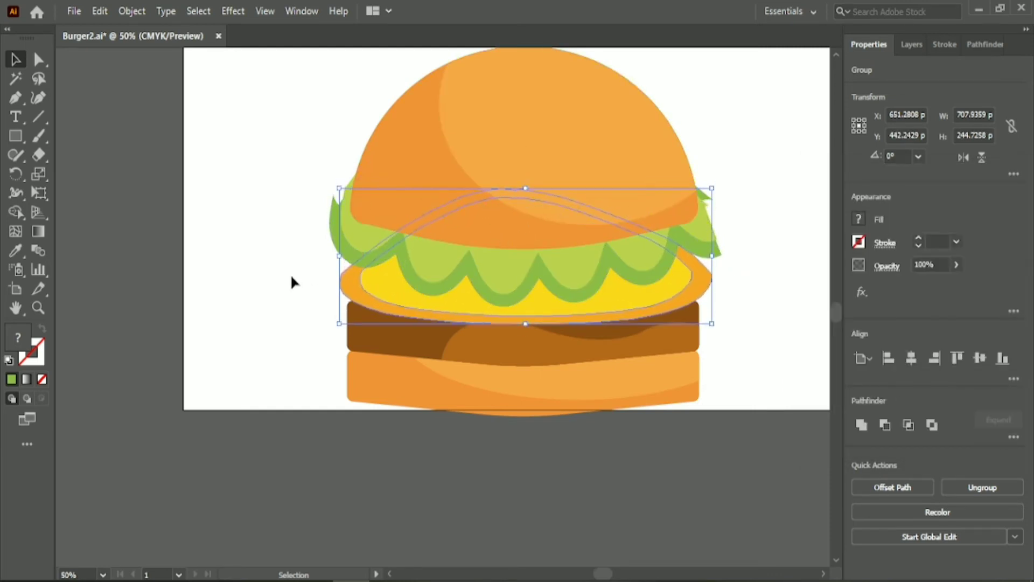
click(278, 280)
Nudge the bun top and lettuce together about 15 px down, closer to the patty
click(429, 210)
key(Down)
key(Down)
key(Down)
key(Down)
key(Down)
key(Down)
key(Down)
key(Down)
key(Down)
key(Down)
key(Down)
key(Down)
key(Down)
key(Down)
key(Down)
key(Down)
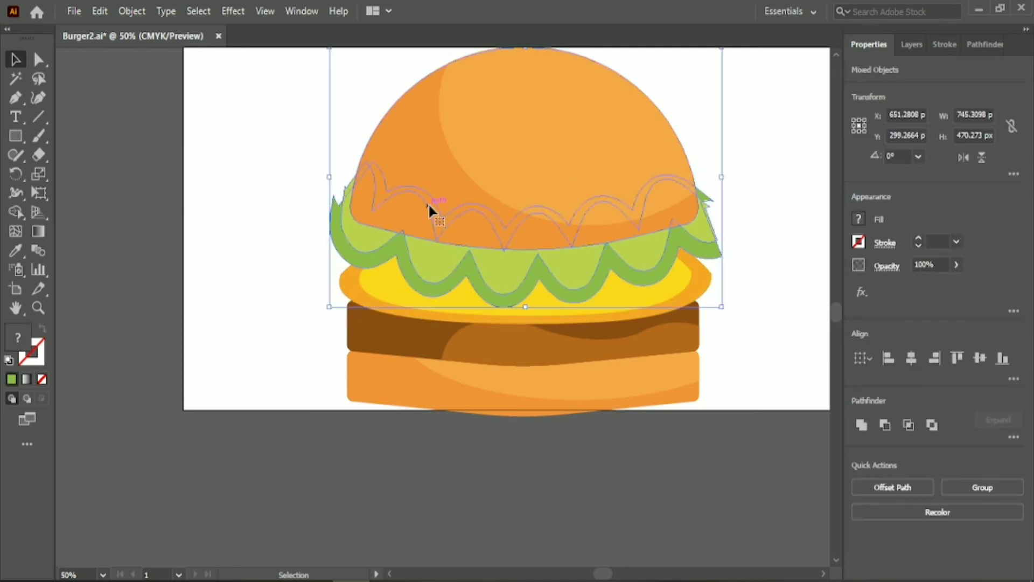
Nudge the cheese slightly down over the patty and the bun top with the lettuce about 2 px up
click(285, 294)
click(454, 302)
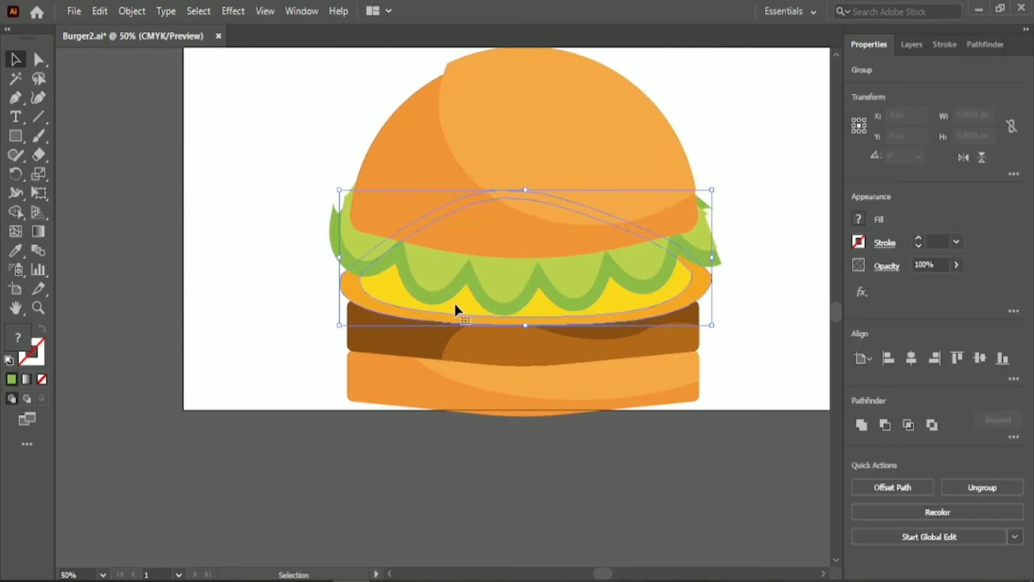
drag(298, 165, 506, 209)
click(270, 143)
click(549, 132)
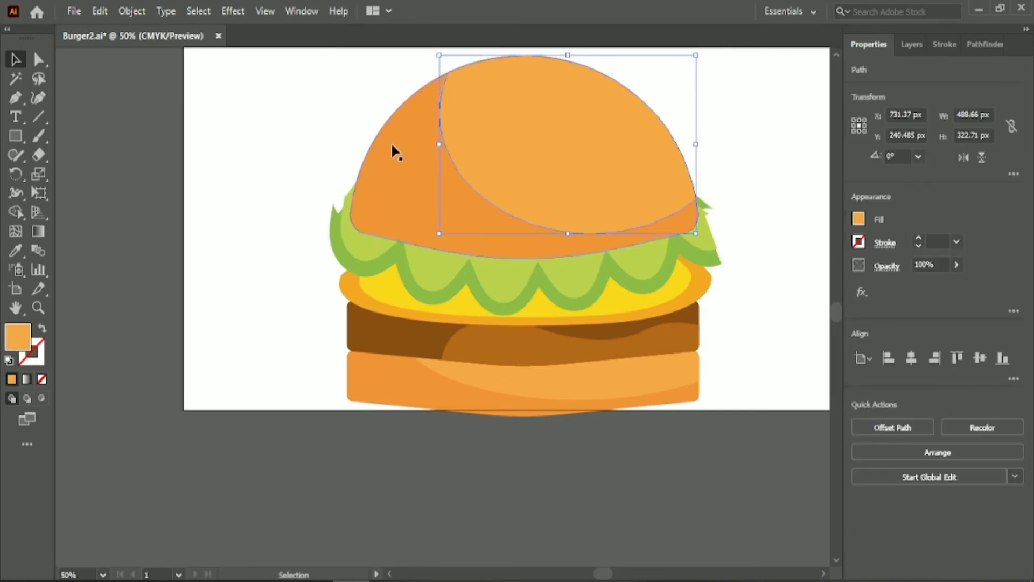
click(349, 105)
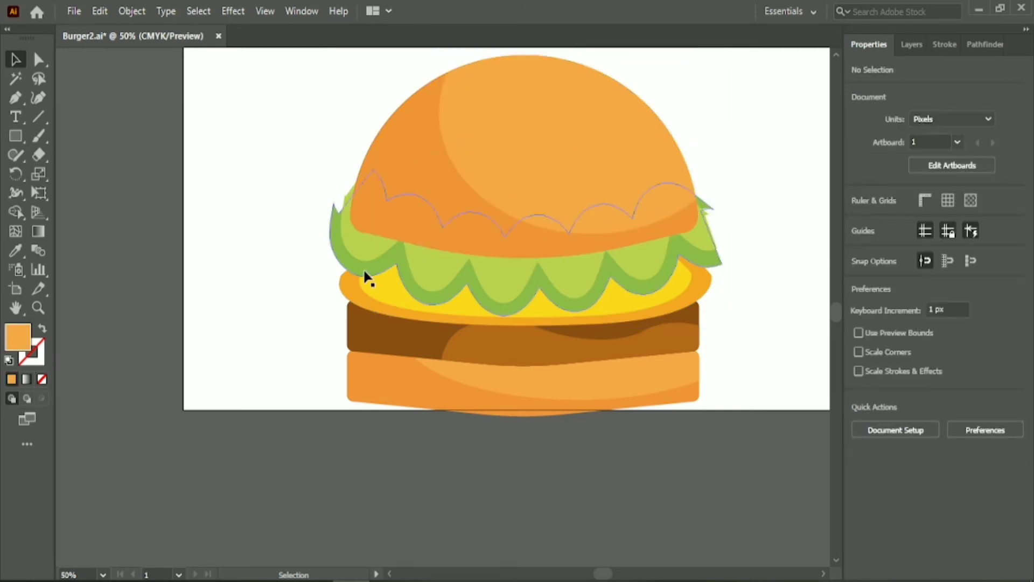
drag(486, 212, 486, 210)
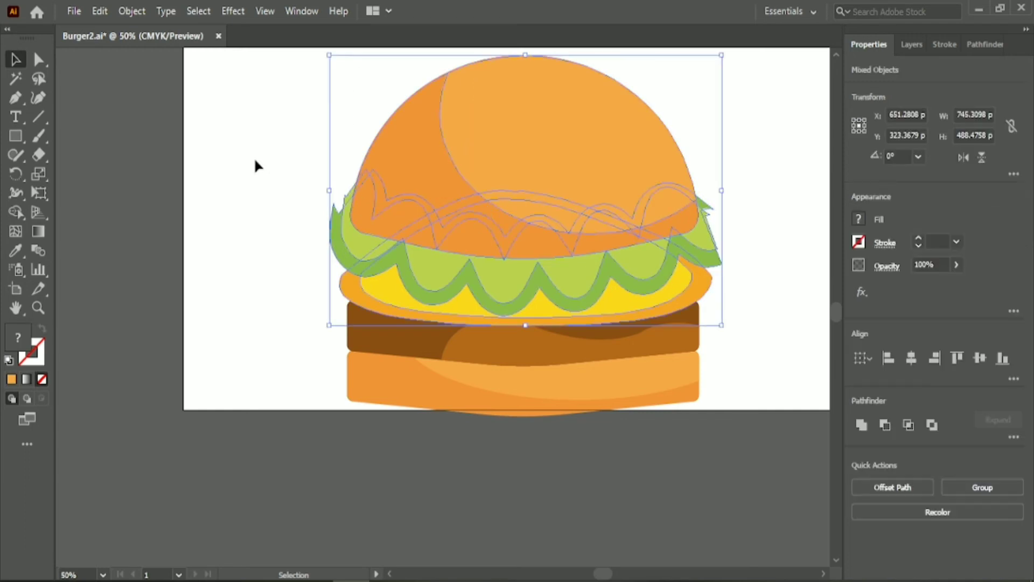
drag(295, 203, 481, 129)
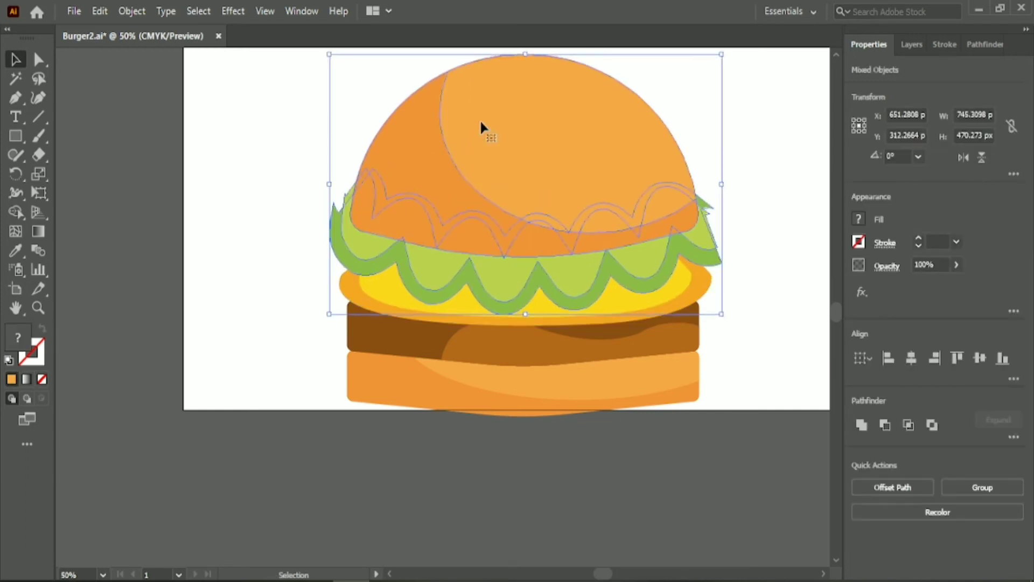
click(777, 299)
Ungroup the cheese and stretch its yellow inner shape to about 676 px wide and 220 px tall
click(681, 305)
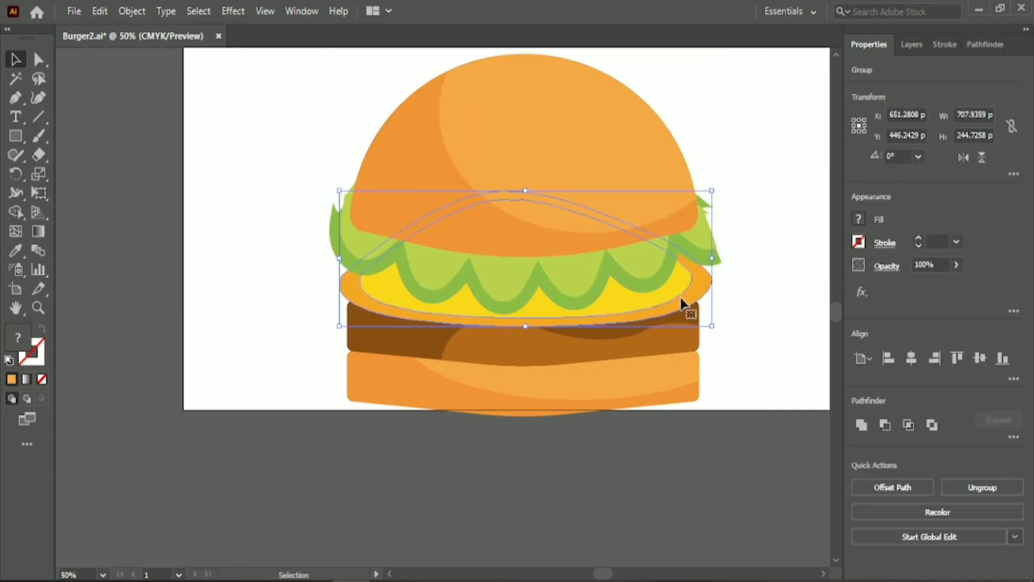
right_click(660, 297)
click(631, 467)
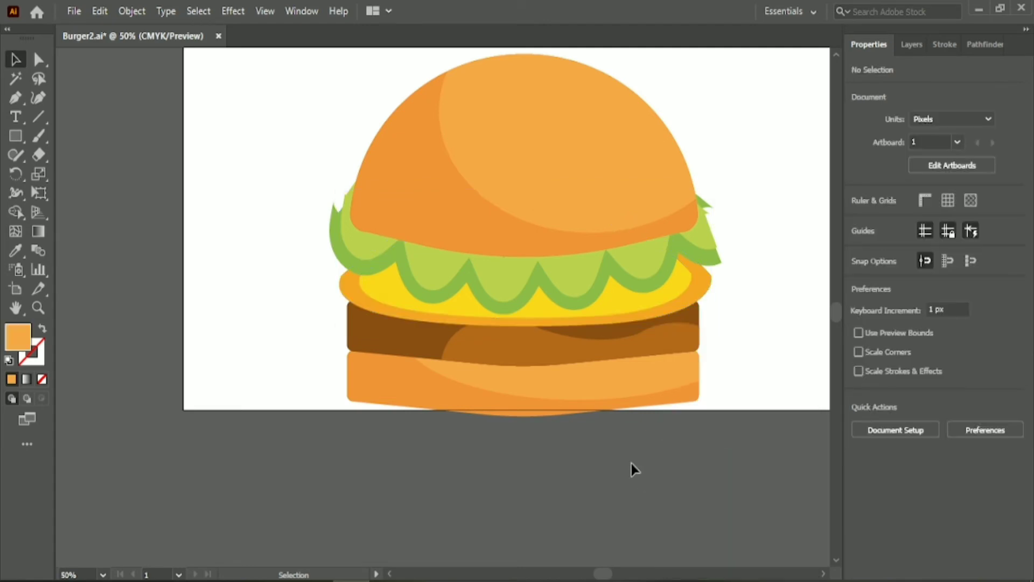
click(549, 318)
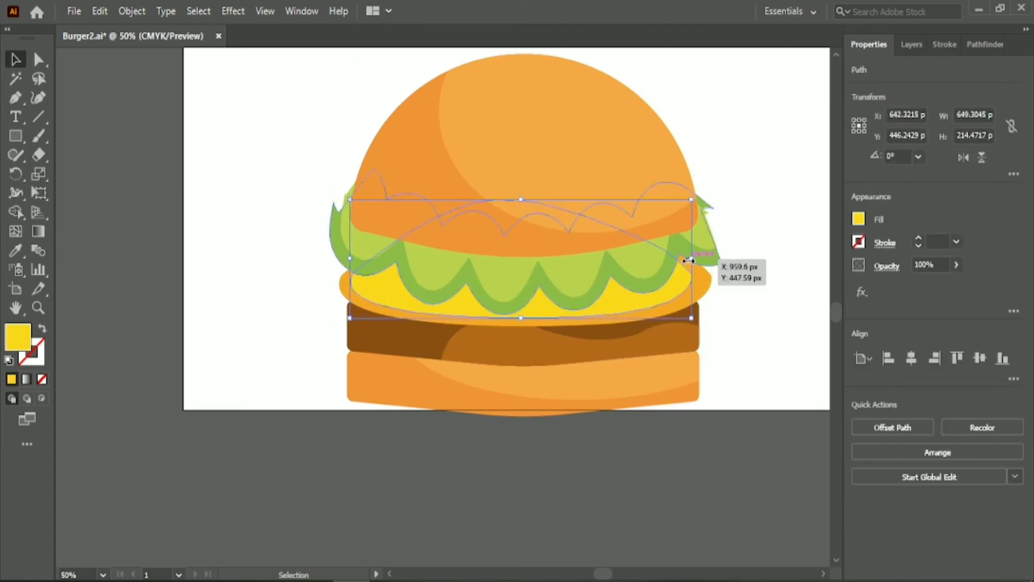
drag(688, 260, 705, 260)
drag(528, 317, 528, 321)
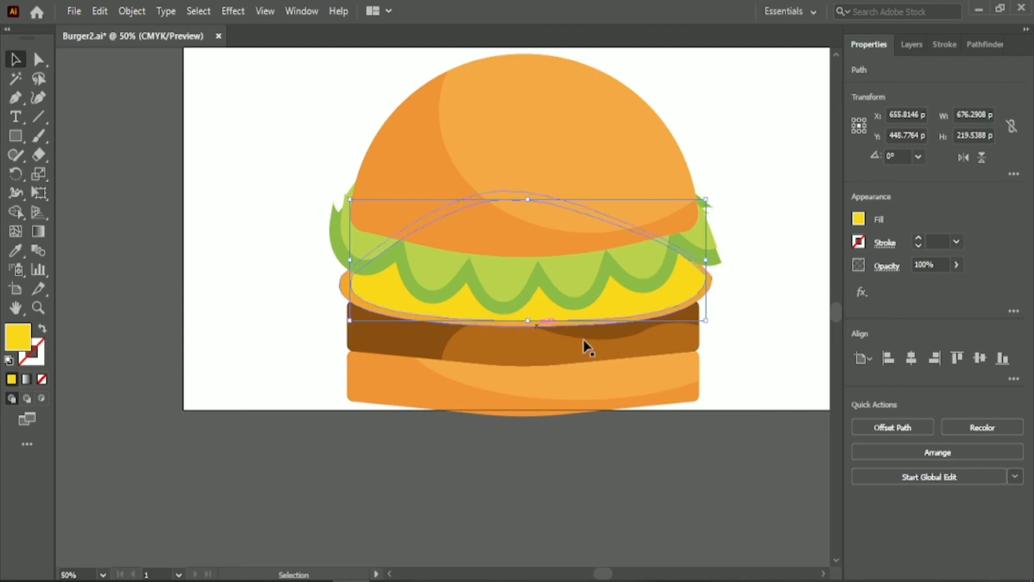
click(732, 336)
Pull the right anchor of the cheese's orange outer shape slightly inward with Direct Selection, making it about 704 px wide
click(695, 286)
click(39, 59)
click(761, 296)
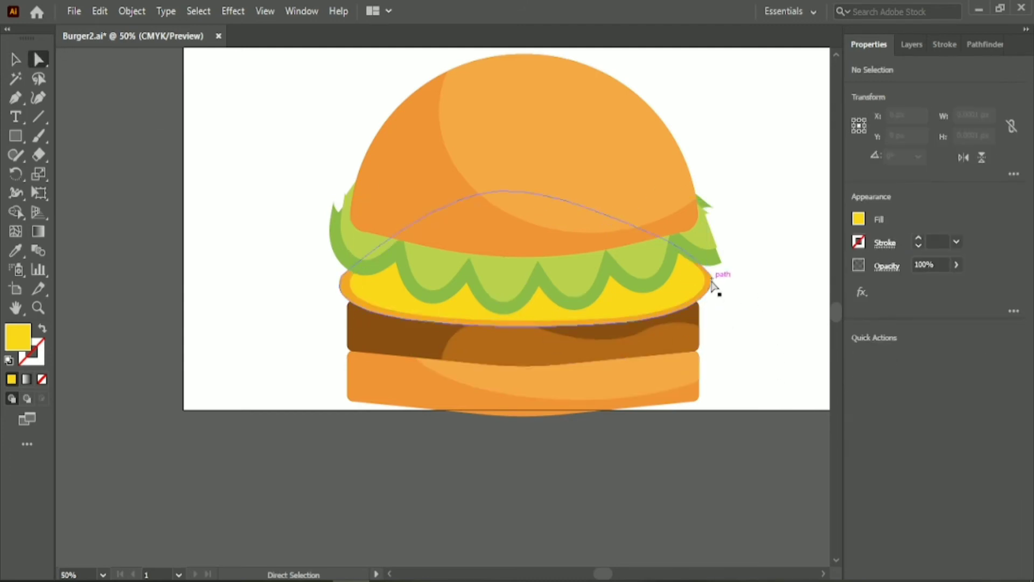
click(711, 279)
drag(699, 281, 683, 283)
click(747, 300)
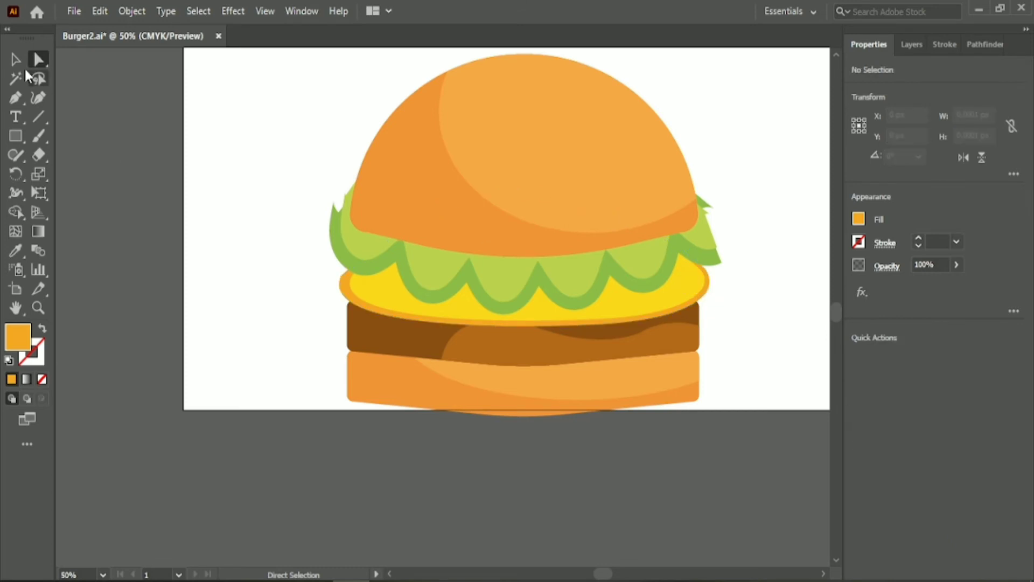
Group the cheese's yellow inner shape and orange outer shape
click(17, 59)
scroll(305, 152, up, 1)
drag(305, 91, 600, 463)
click(752, 265)
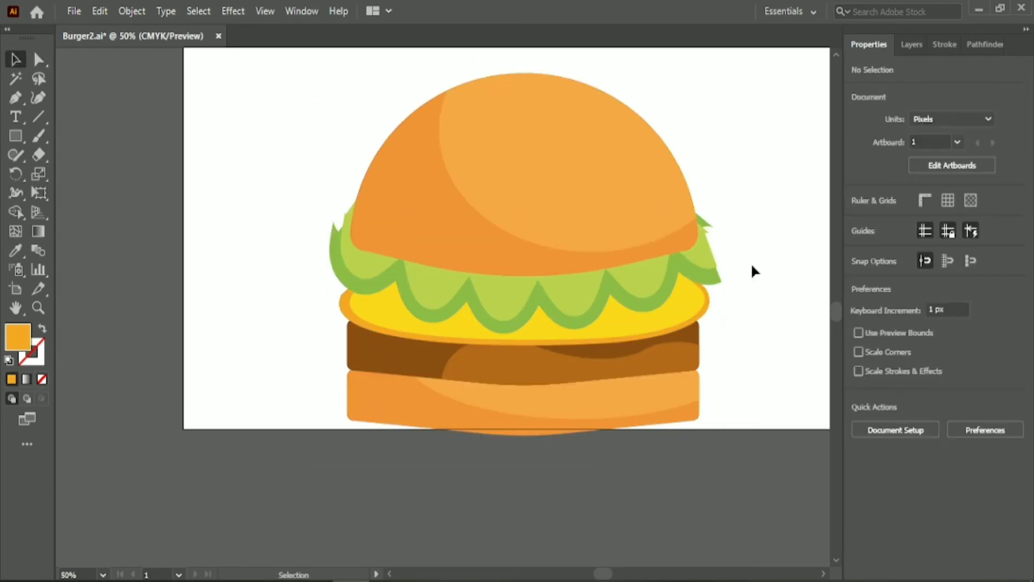
click(707, 303)
right_click(686, 307)
click(754, 344)
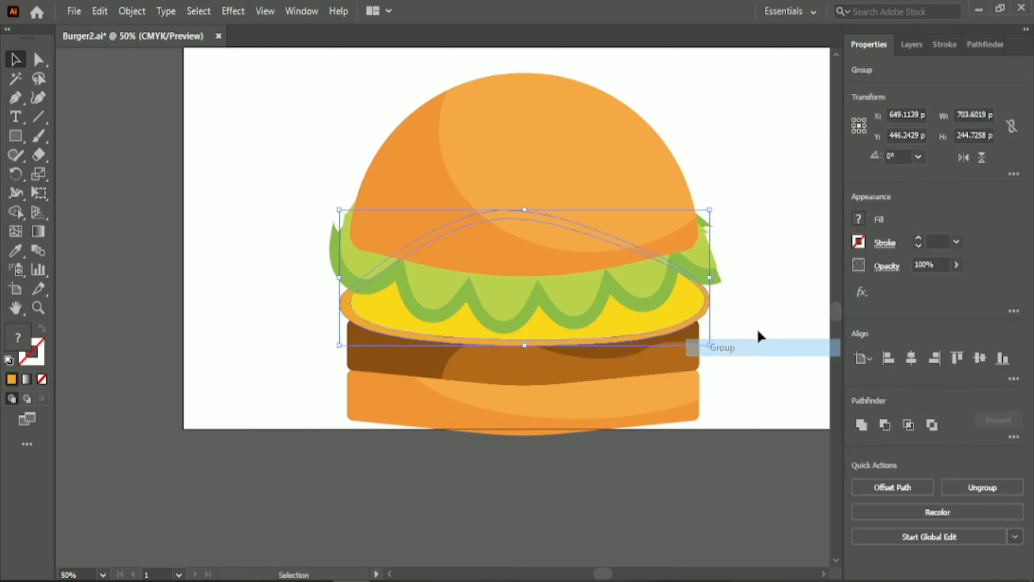
click(750, 291)
Nudge the bun top and lettuce together 7 px down over the regrouped cheese
click(703, 252)
shift+click(455, 139)
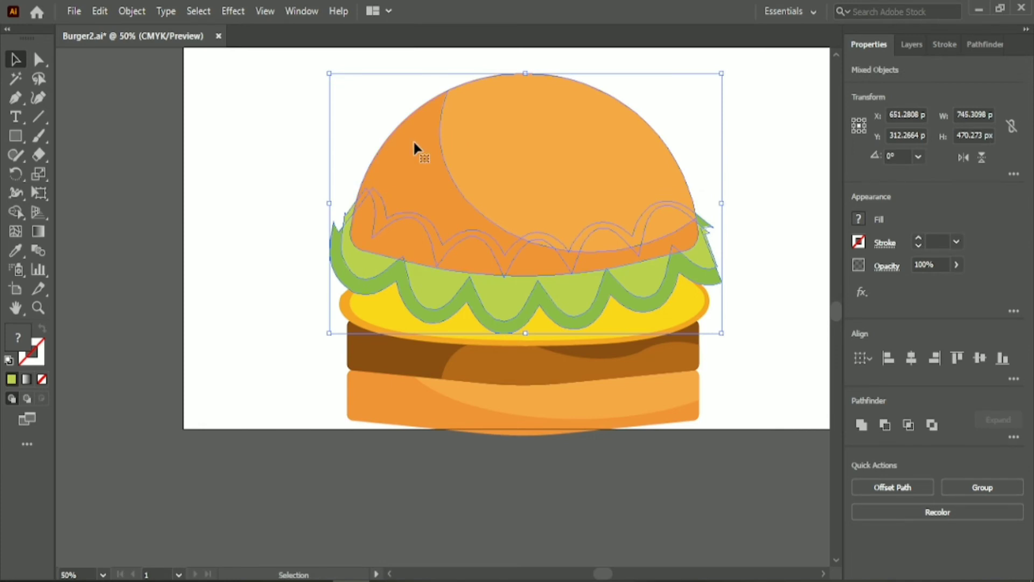
key(Down)
key(Down)
key(Down)
key(Down)
key(Down)
key(Down)
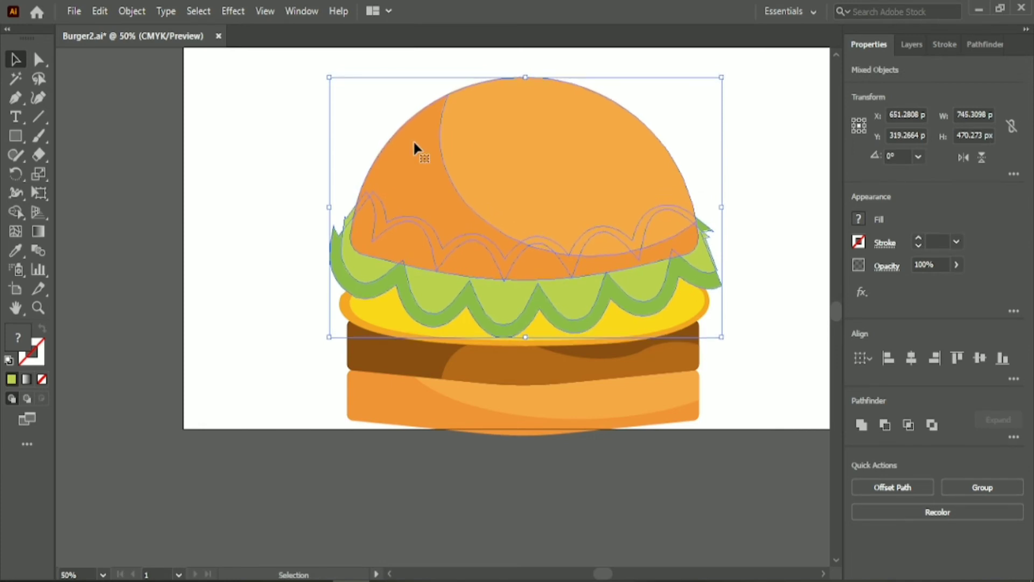
click(272, 148)
Group the bun top's shapes and check the grouping of the lettuce, cheese, patty and bottom bun
scroll(355, 108, down, 1)
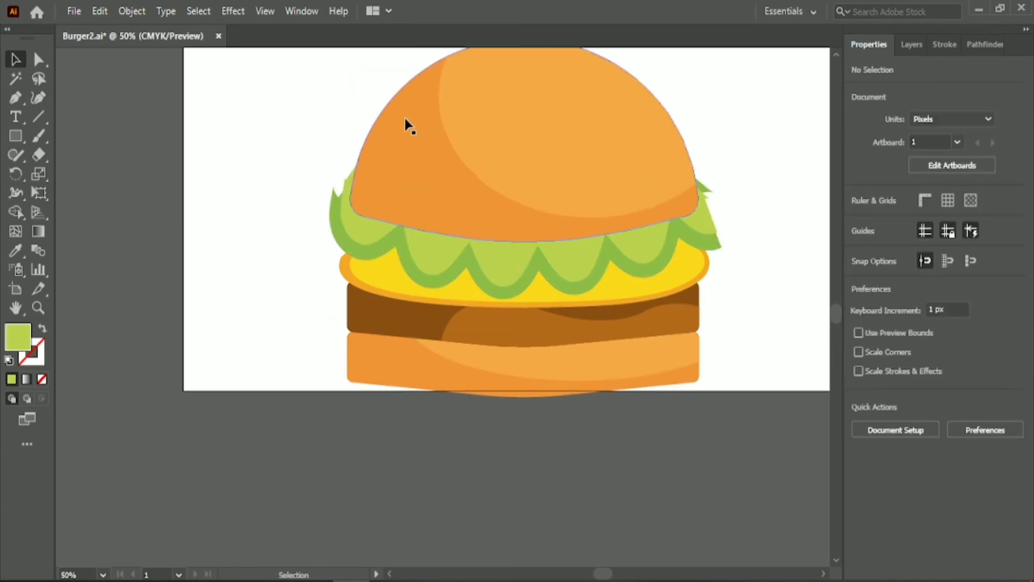
scroll(401, 65, up, 2)
click(339, 338)
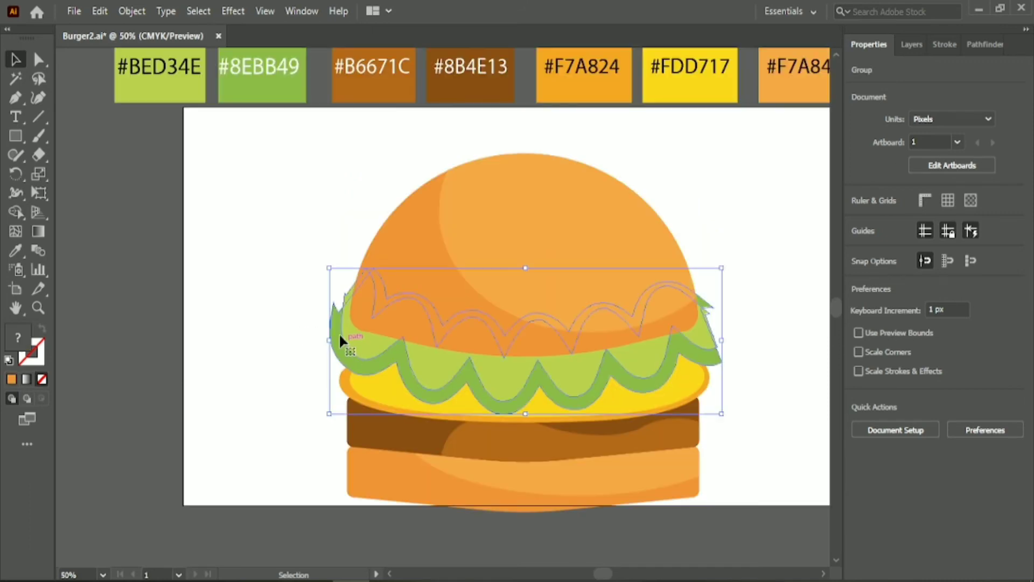
right_click(340, 335)
click(407, 191)
click(322, 406)
right_click(375, 381)
click(321, 407)
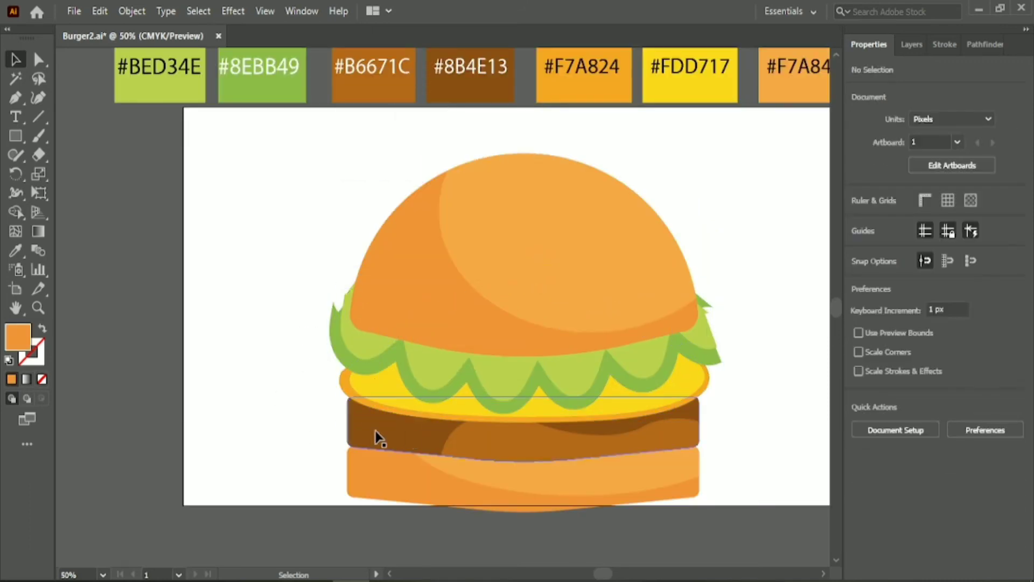
drag(471, 435, 471, 437)
right_click(470, 437)
drag(319, 482, 474, 487)
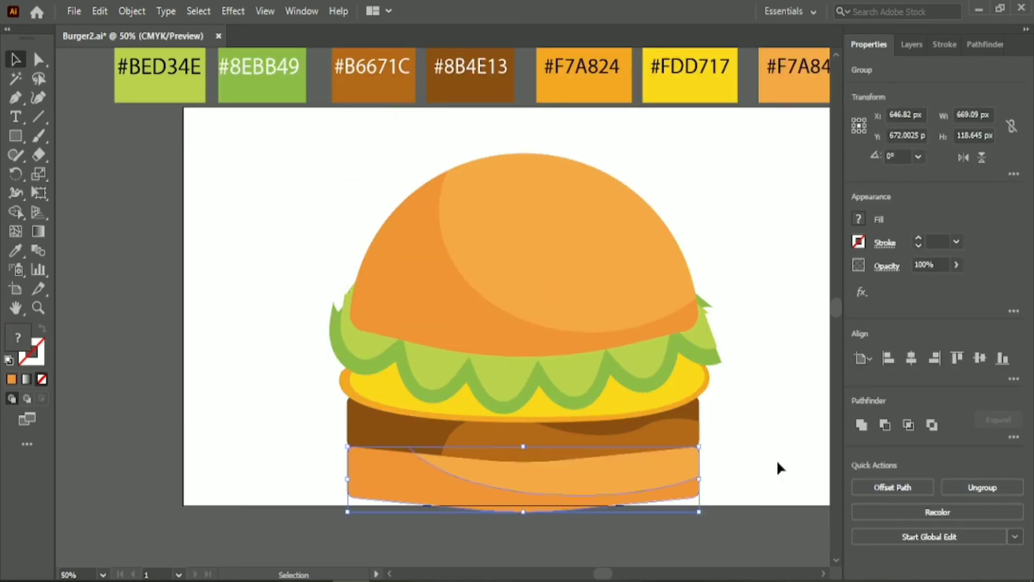
Select all burger parts and align them to their horizontal centers
click(776, 459)
key(ctrl+a)
click(916, 359)
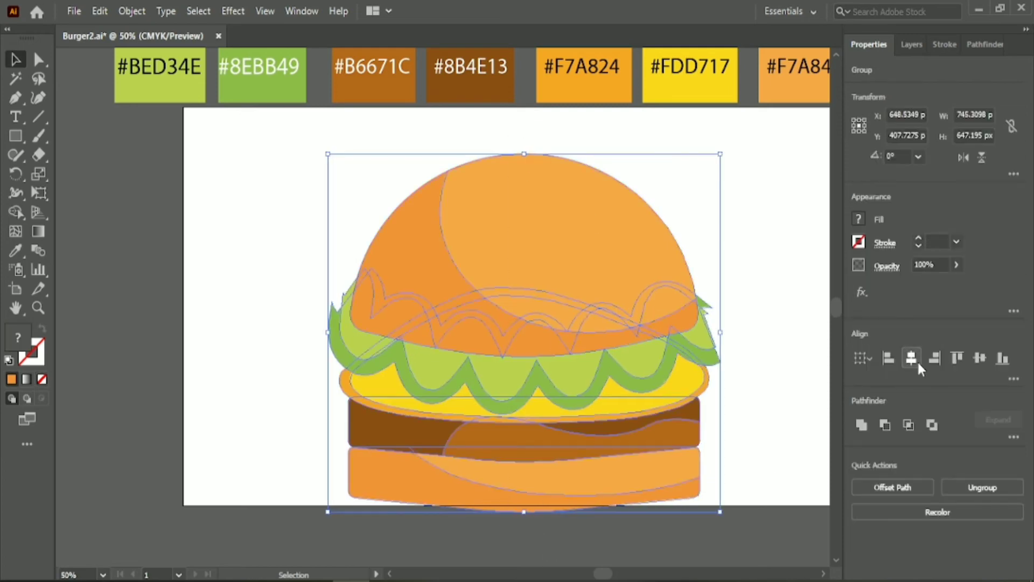
Move the whole burger up and toward the middle so it lies fully inside the artboard
drag(586, 397, 622, 364)
click(277, 424)
drag(602, 573, 608, 573)
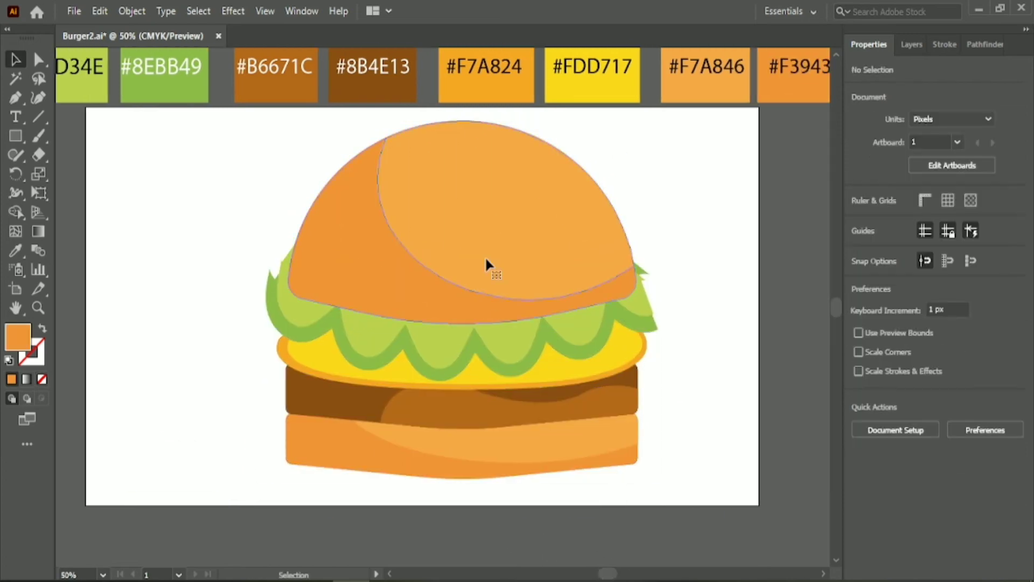
drag(485, 257, 462, 256)
click(205, 232)
Ungroup the bun top, lettuce, patty and bottom bun into separate shapes
scroll(400, 209, up, 1)
right_click(402, 211)
right_click(270, 327)
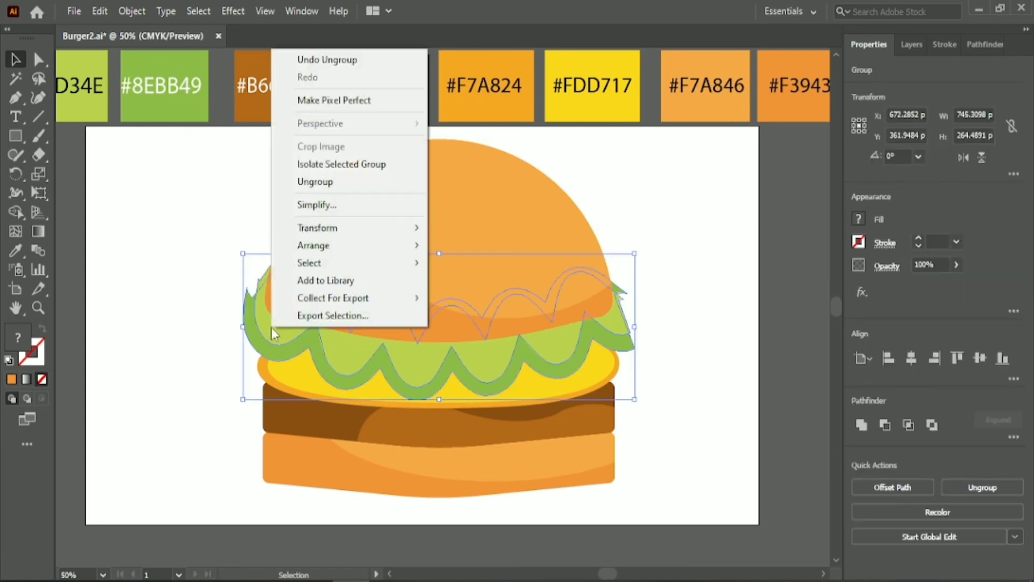
click(302, 182)
right_click(348, 431)
click(377, 285)
right_click(377, 467)
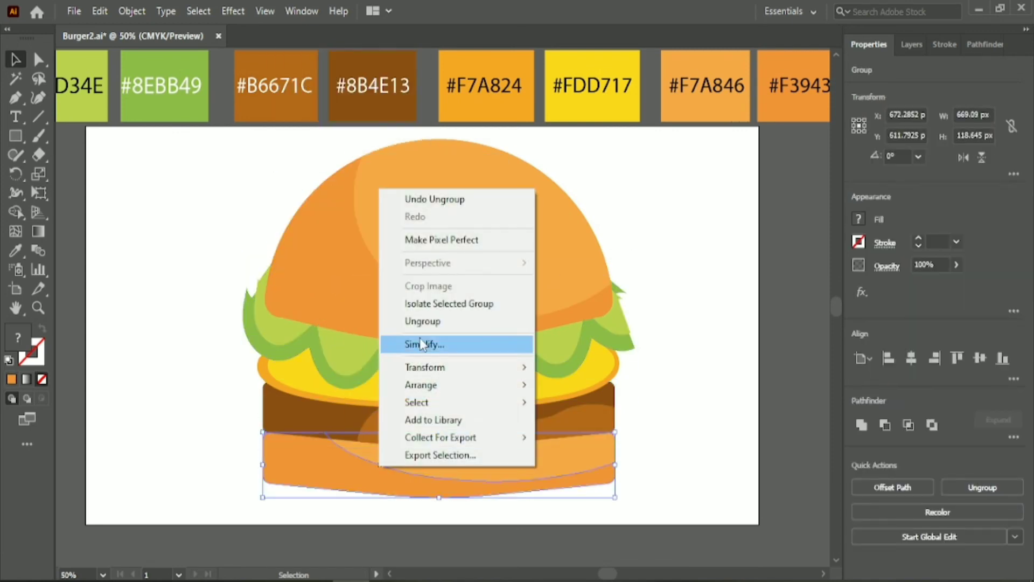
click(422, 321)
click(90, 184)
Draw a Pen curve from the bun's left edge down across the lettuce to its lower edge, with no fill and a 1 pt orange stroke
click(17, 97)
scroll(345, 301, up, 2)
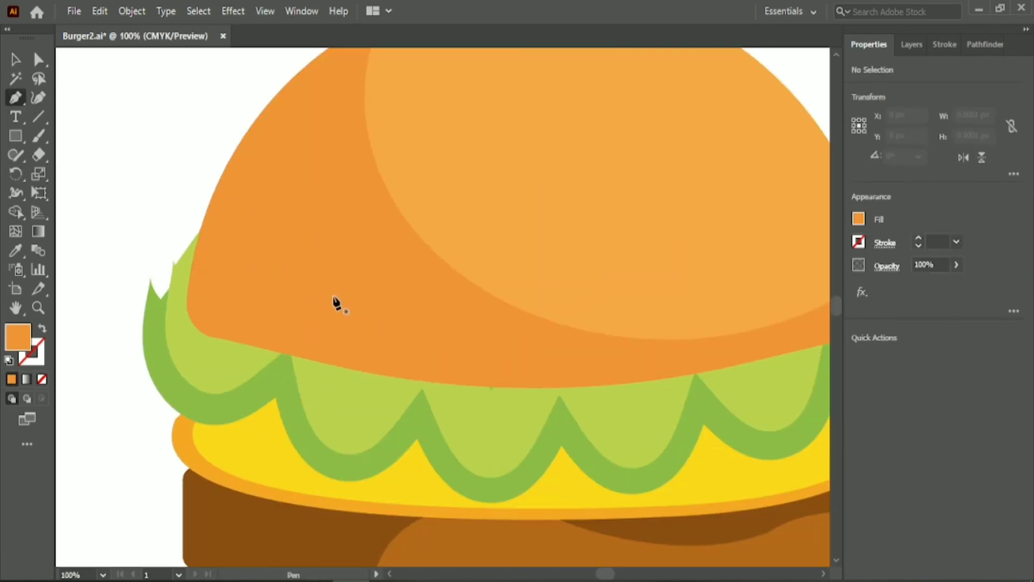
click(200, 230)
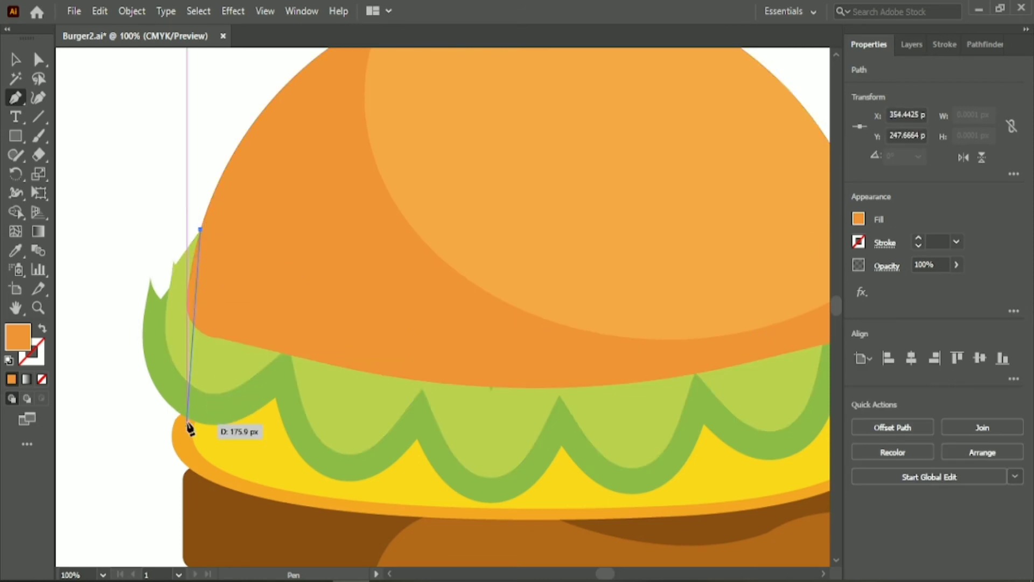
drag(175, 409, 186, 529)
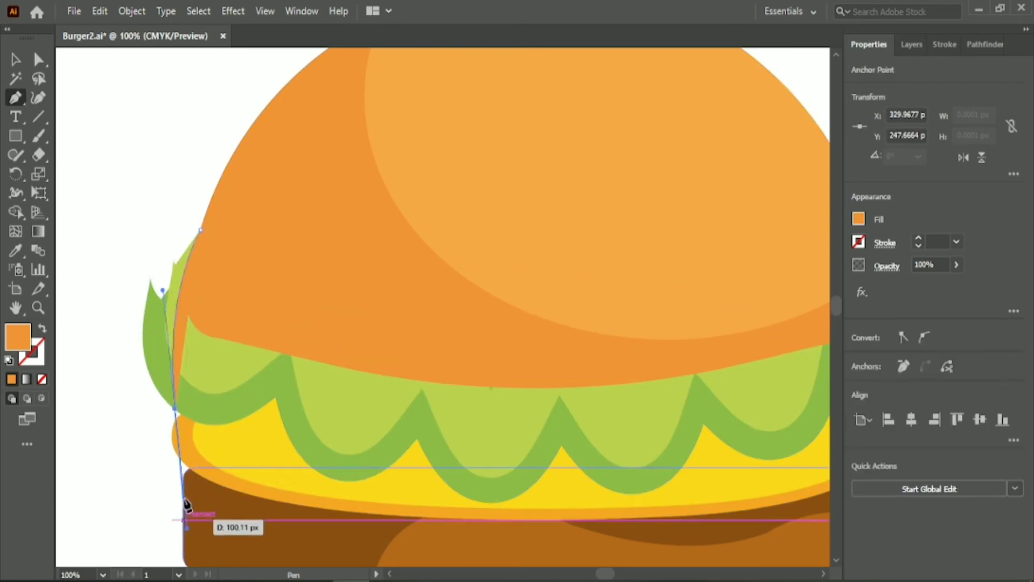
click(176, 409)
key(Escape)
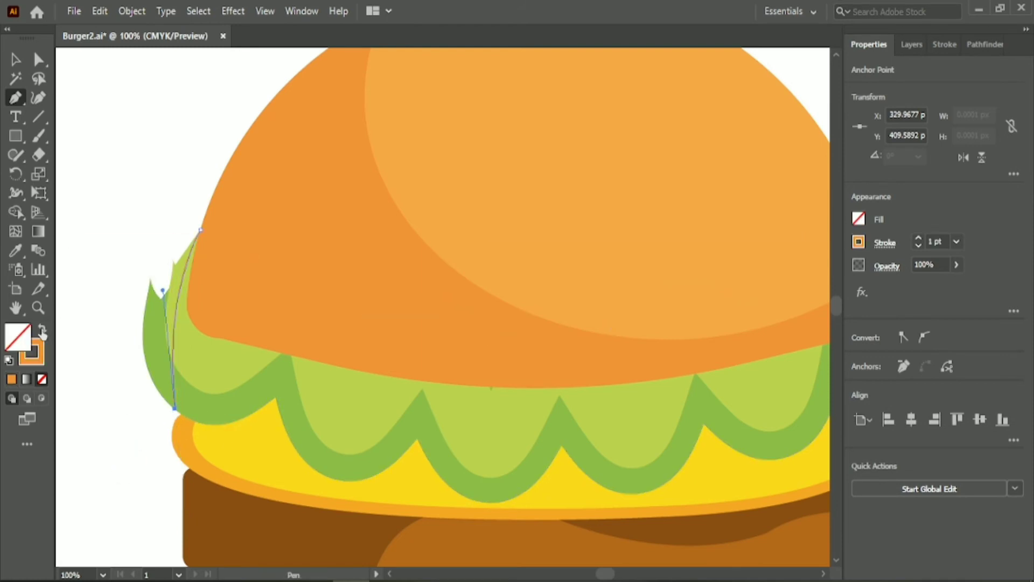
Trim away the lettuce outside the curve at the burger's left edge using Shape Builder
click(15, 59)
shift+click(177, 345)
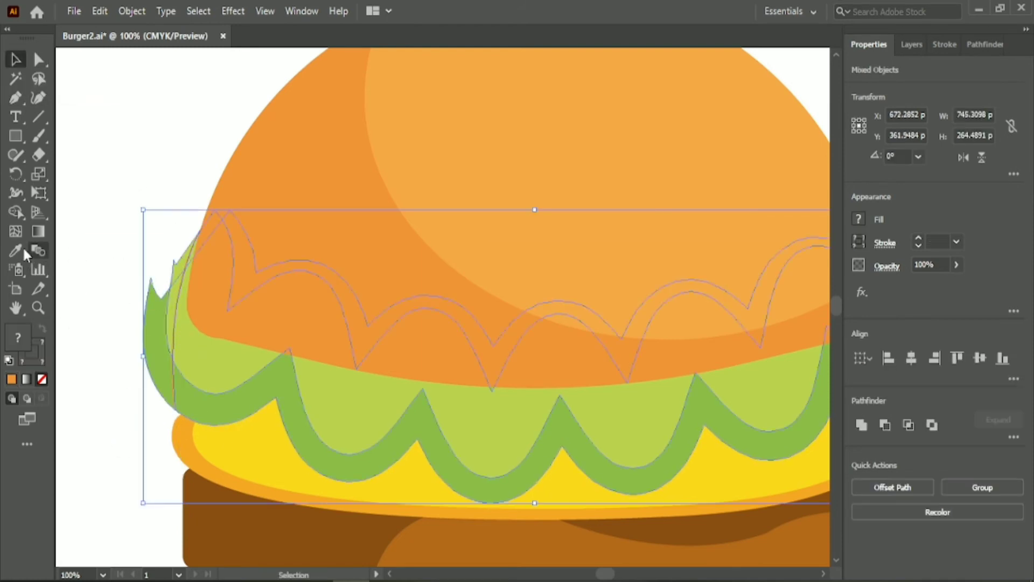
click(15, 212)
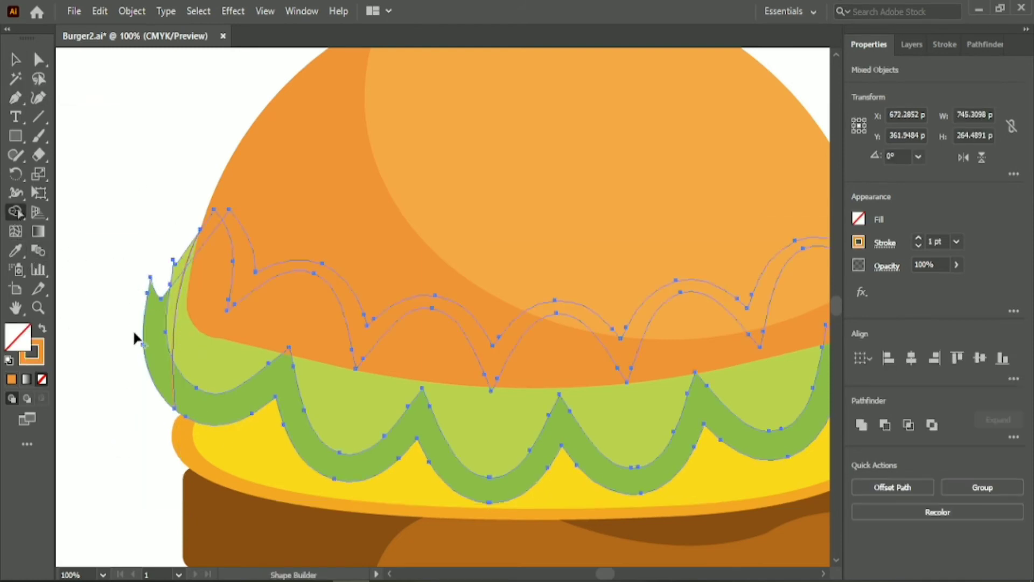
alt+click(167, 310)
scroll(193, 245, up, 3)
scroll(193, 245, down, 3)
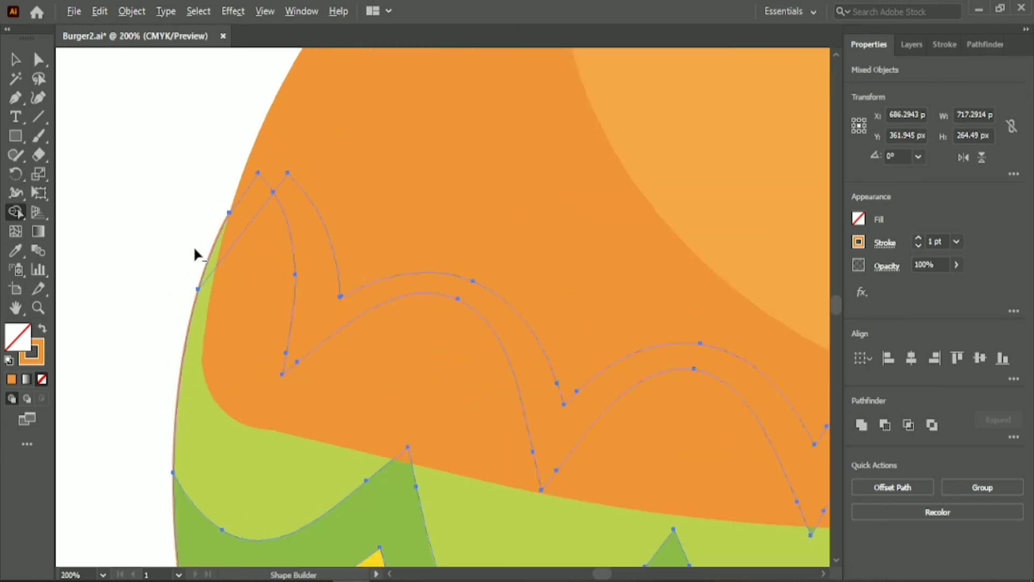
Delete the leftover orange guide curve at the lettuce's left edge
click(15, 59)
click(180, 315)
click(184, 312)
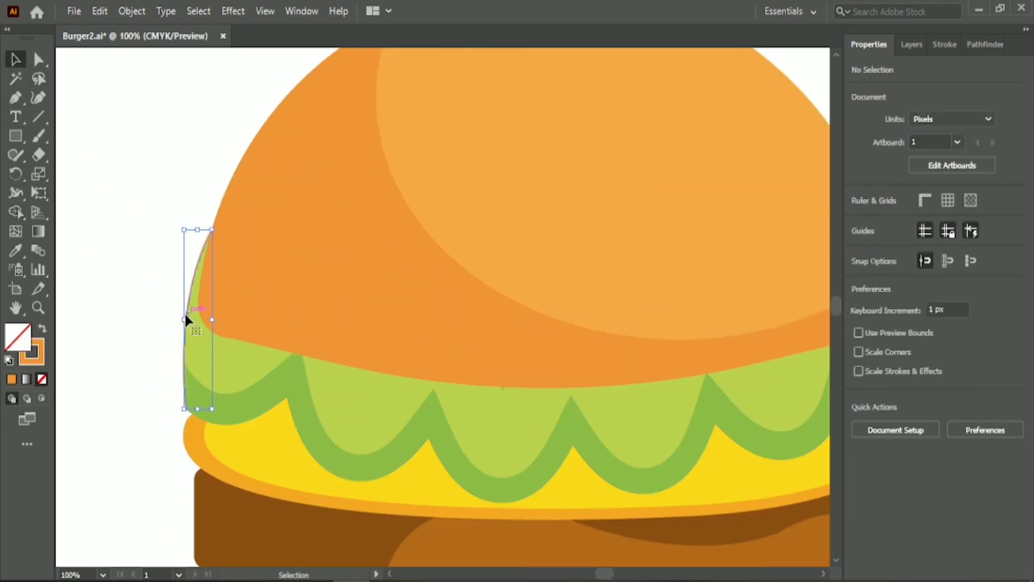
key(Delete)
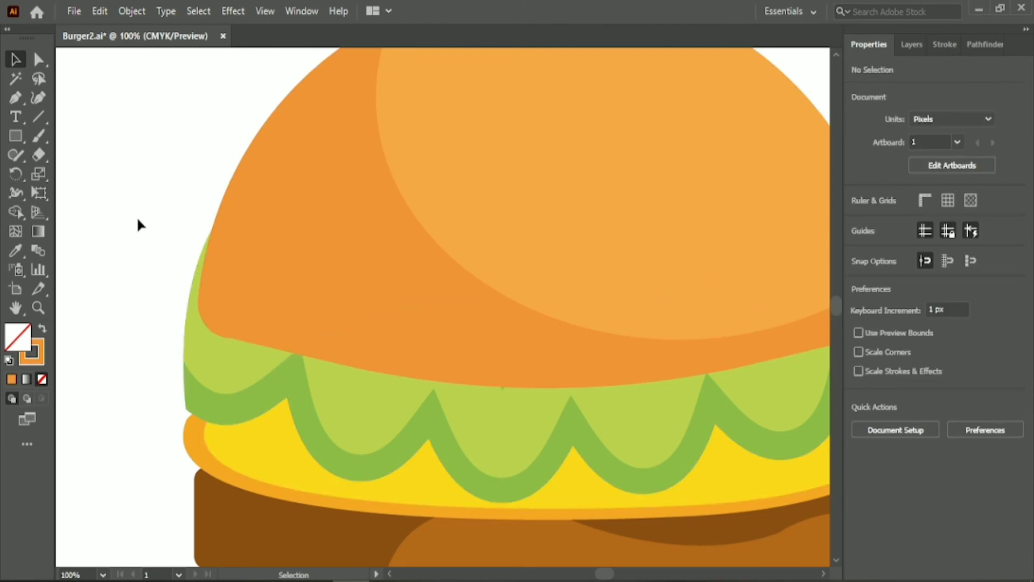
Draw a Pen curve from the bun's right edge down across the lettuce to its lower edge
scroll(136, 217, down, 1)
scroll(693, 307, up, 1)
click(15, 97)
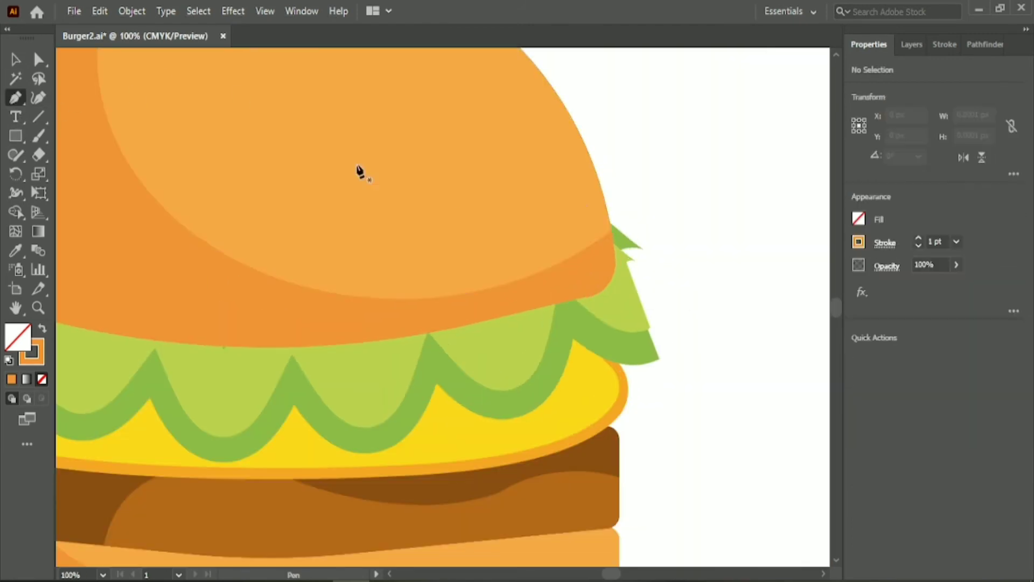
click(610, 223)
click(640, 345)
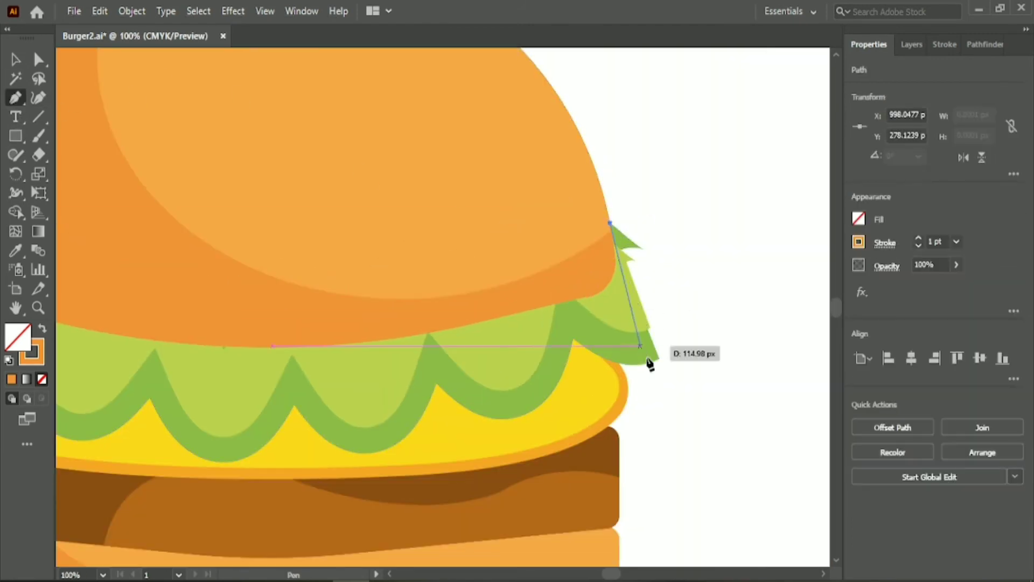
drag(622, 369, 620, 434)
click(622, 368)
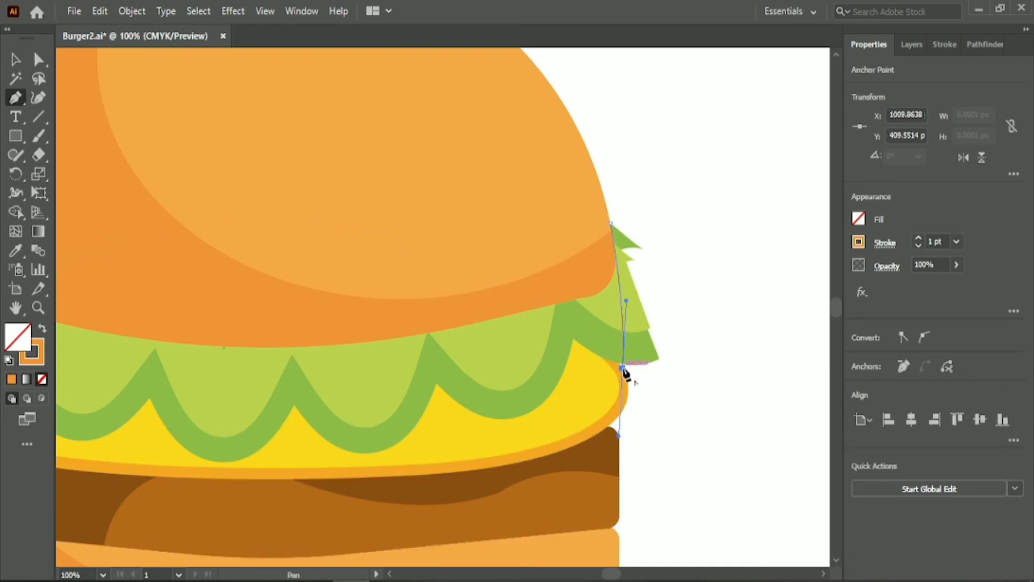
click(21, 64)
click(693, 254)
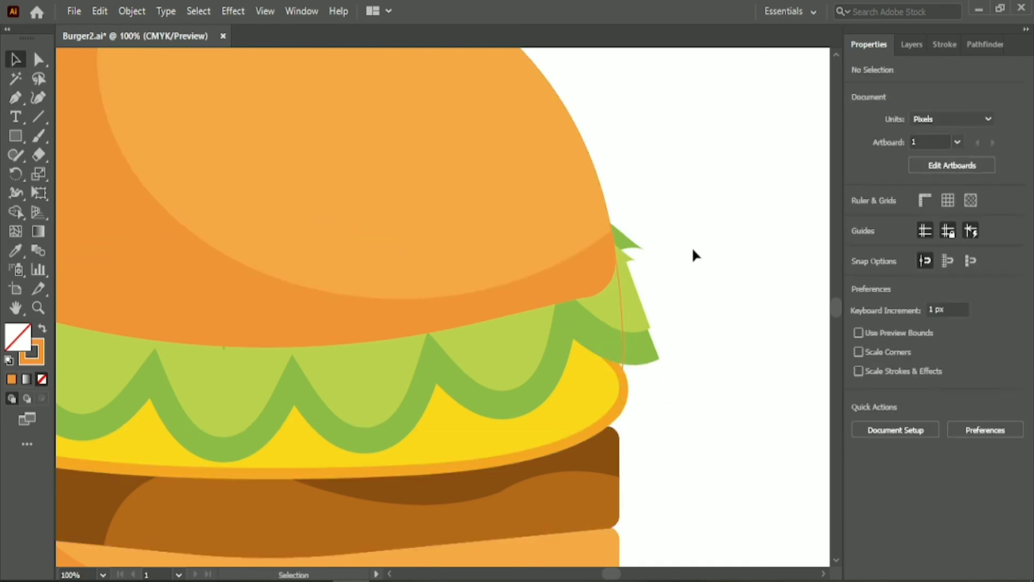
Trim away the lettuce outside the curve at the burger's right edge with Shape Builder and delete the guide curve
mouse_move(612, 325)
mouse_down()
mouse_move(640, 333)
mouse_move(626, 220)
mouse_up()
click(16, 211)
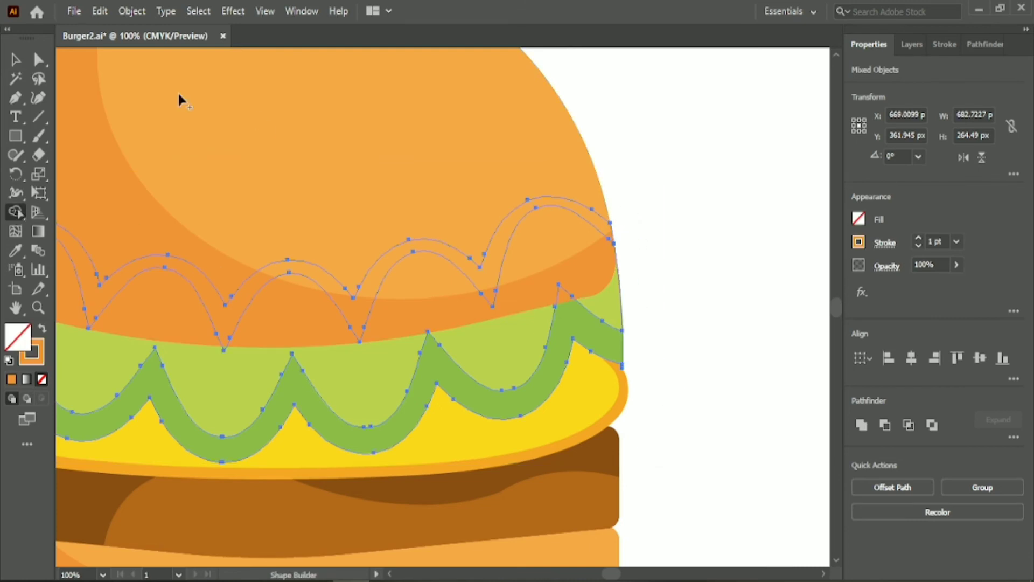
key(v)
click(629, 306)
click(621, 305)
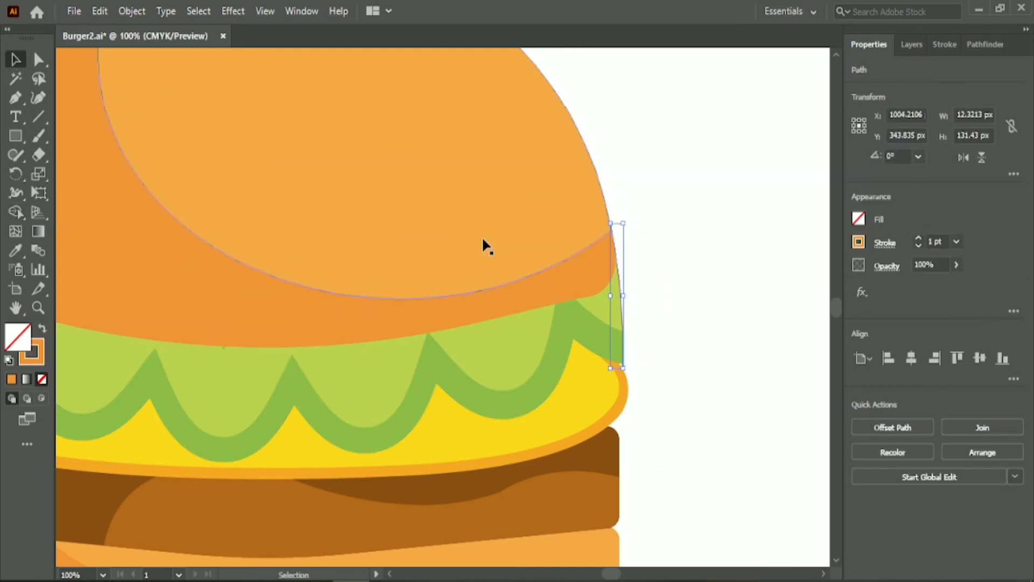
click(730, 247)
Stretch the bun top's left side outward to the lettuce's edge, making it about 662 px wide
key(ctrl+minus)
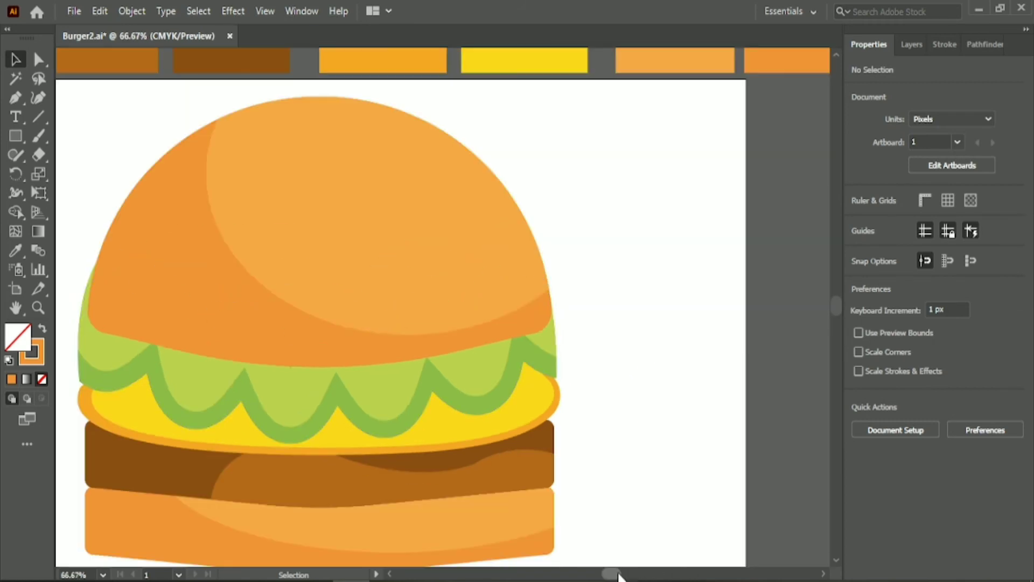
drag(618, 574, 616, 574)
scroll(696, 264, down, 1)
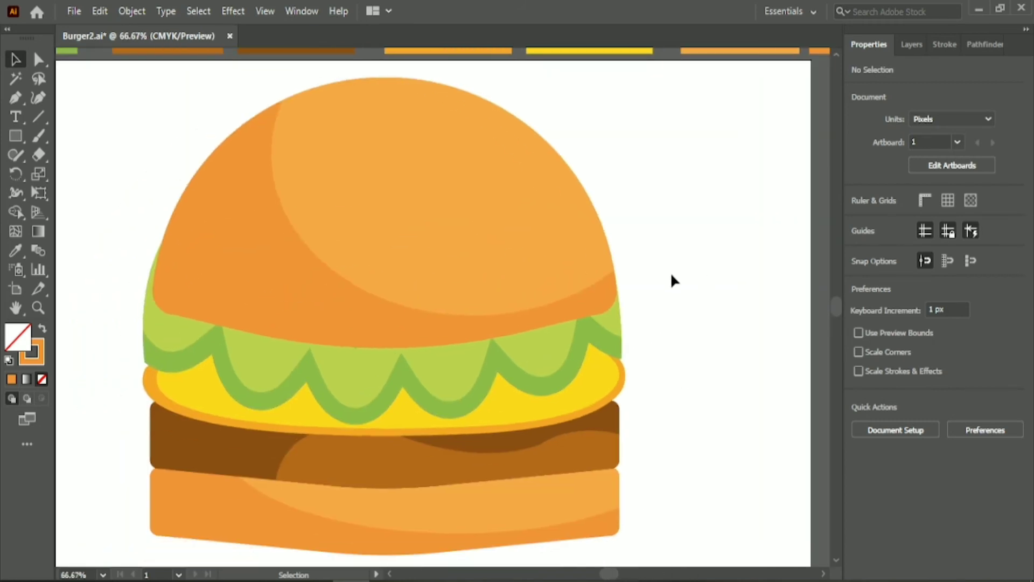
click(275, 270)
drag(150, 212, 144, 218)
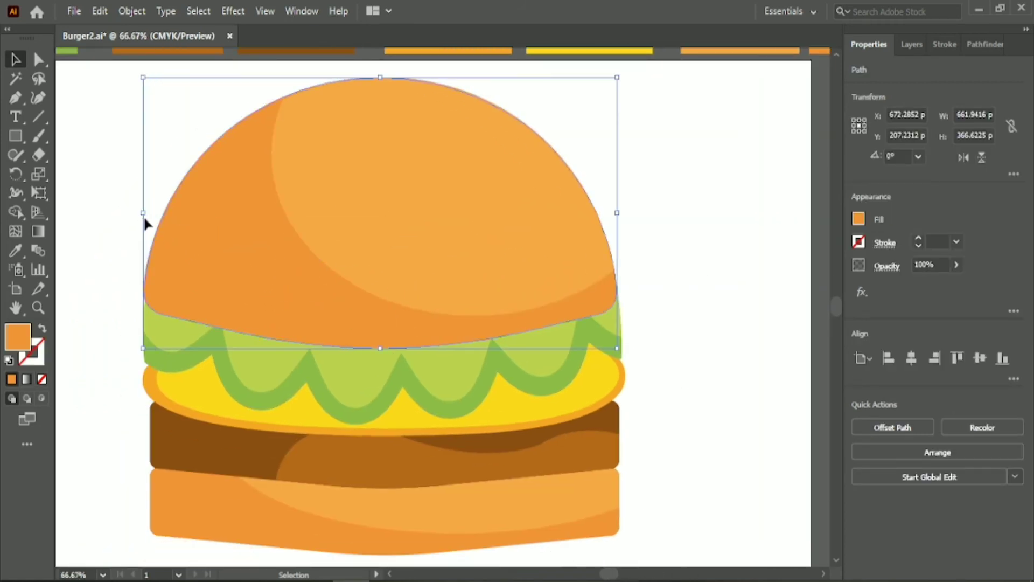
click(668, 230)
Stretch the bun top's lighter highlight leftward to about 499 px wide
click(592, 231)
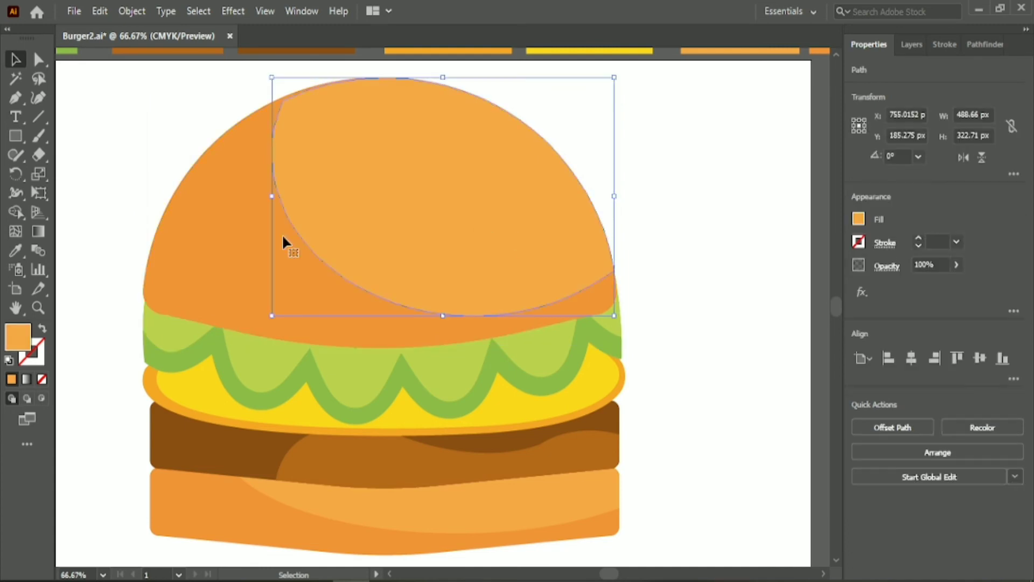
drag(271, 197, 264, 196)
click(672, 216)
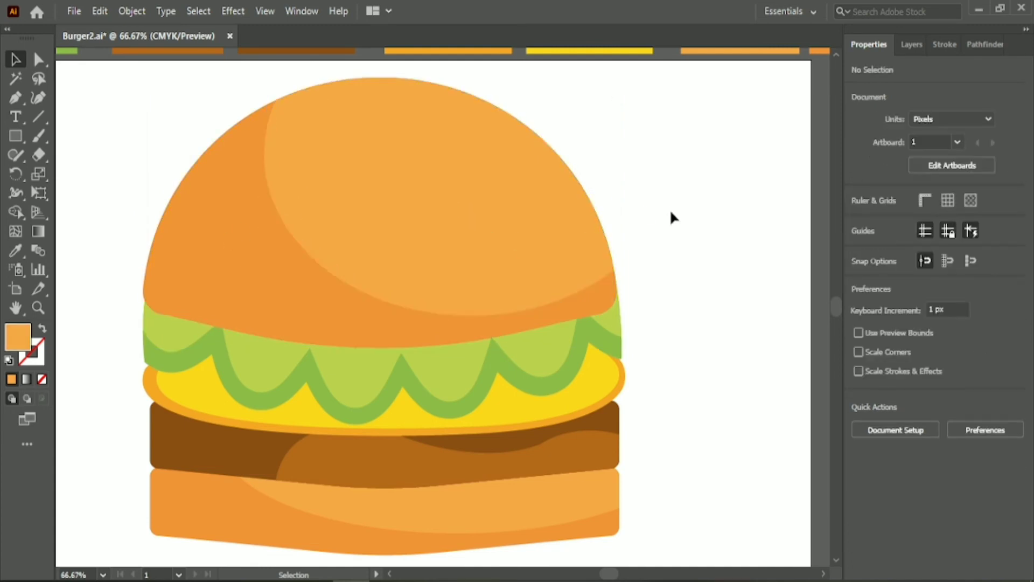
Select the bun top, lettuce, cheese, patty and bottom bun without the bun and patty highlights, and align their horizontal centers
scroll(525, 196, down, 1)
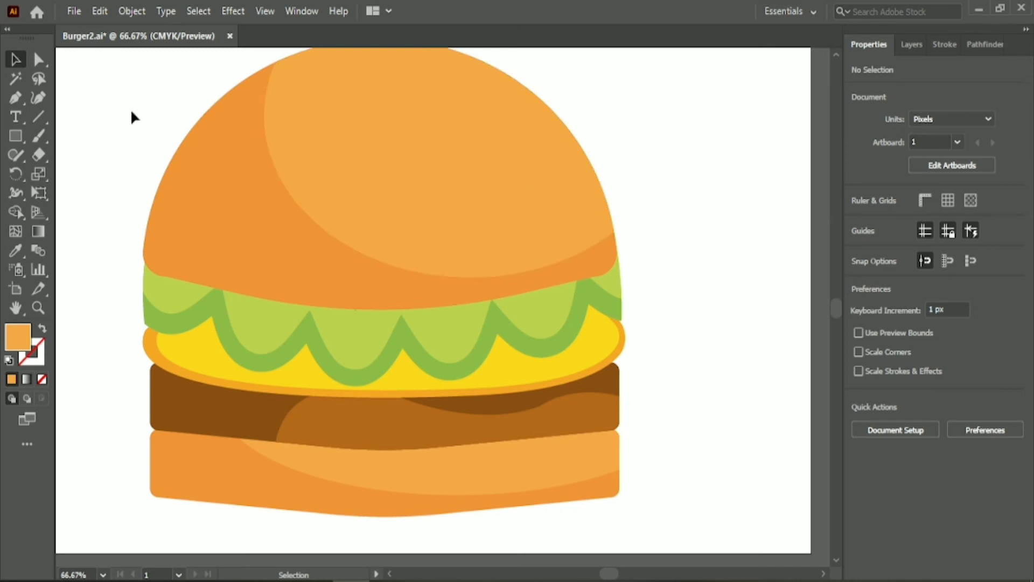
drag(136, 107, 272, 301)
click(145, 138)
drag(146, 138, 176, 529)
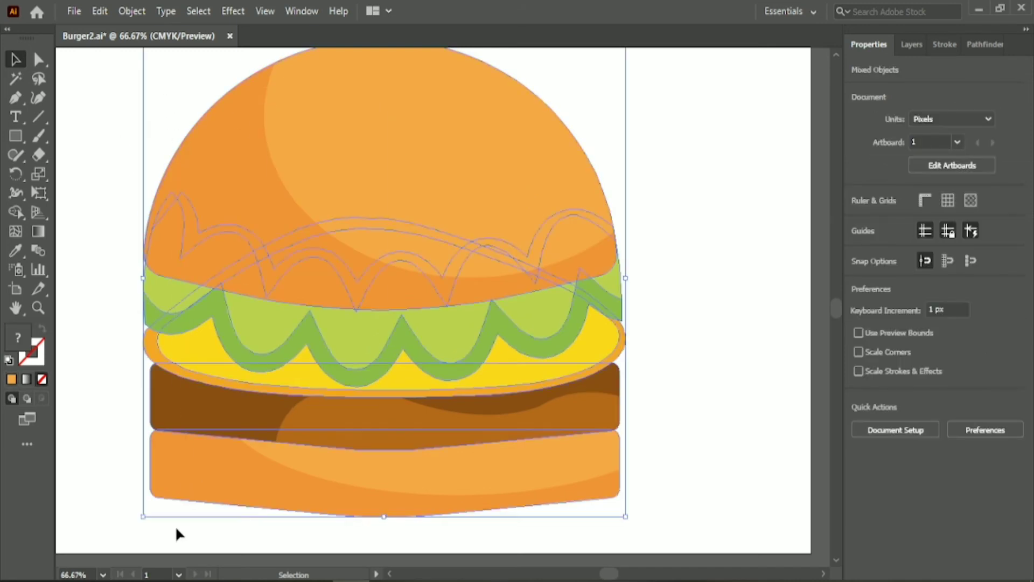
click(917, 360)
click(751, 347)
Nudge the bun top's highlight 5 px to the right so it meets the bun's right edge
click(448, 202)
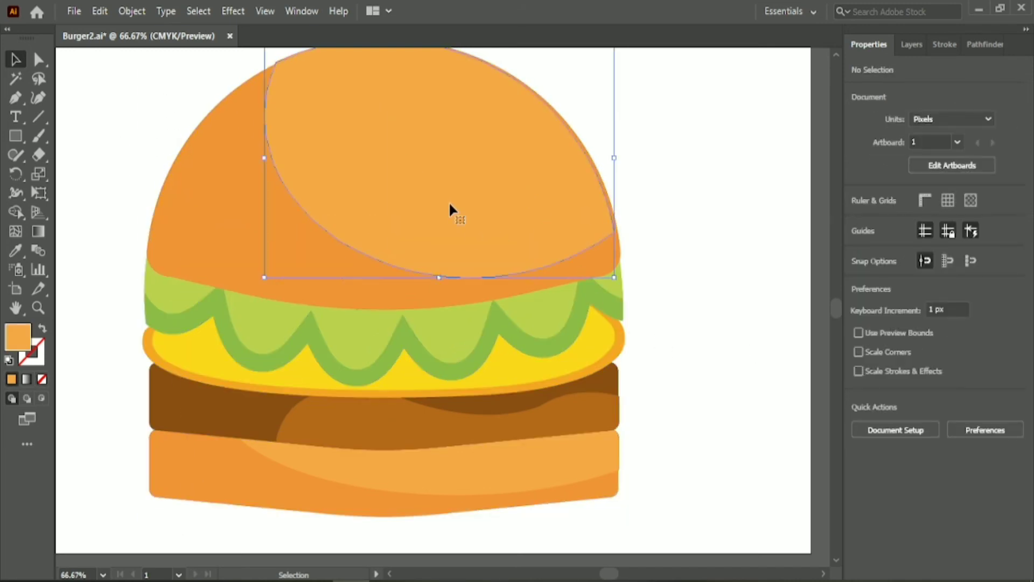
click(670, 362)
scroll(669, 361, up, 1)
click(444, 246)
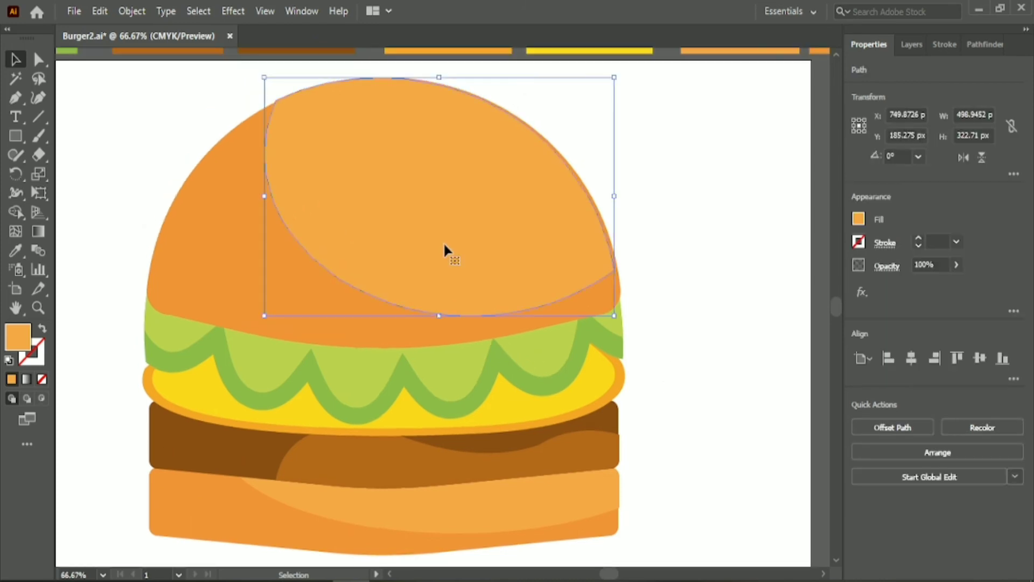
key(Right)
key(Right)
key(Right)
key(Right)
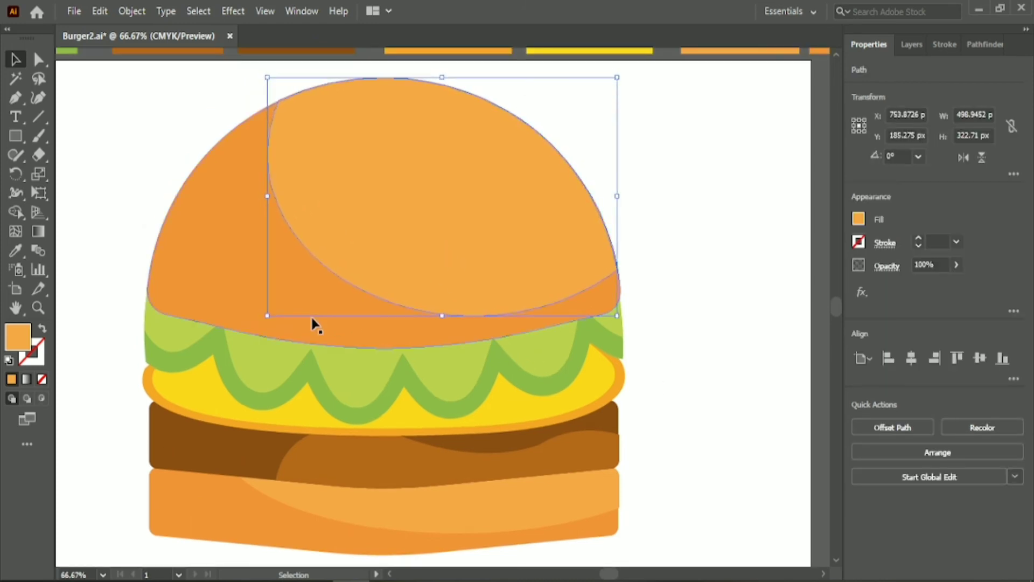
key(Right)
click(706, 409)
click(423, 279)
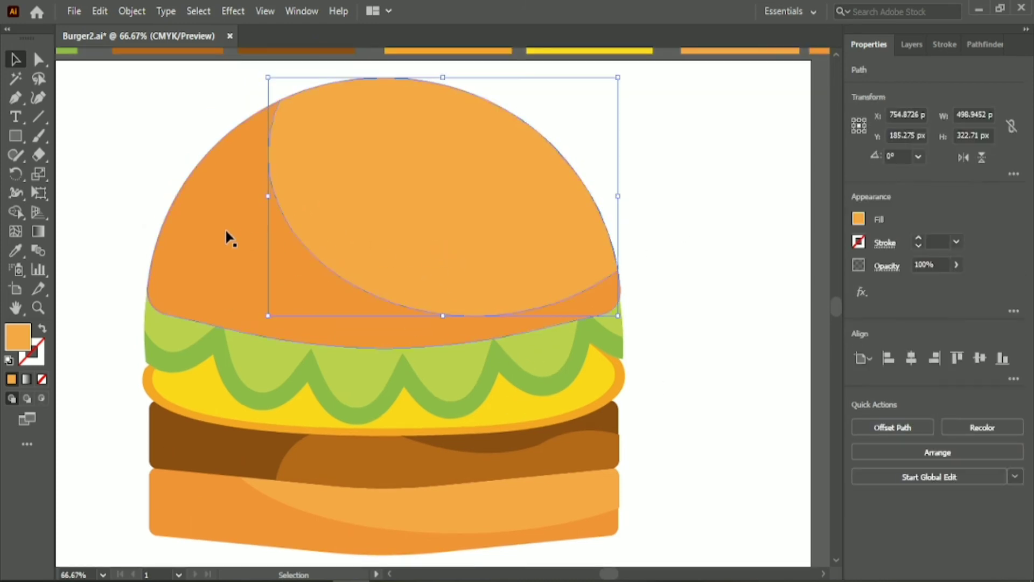
click(699, 380)
Nudge the patty's lighter highlight 2 px to the left to match the patty's right edge
scroll(699, 380, down, 1)
click(312, 435)
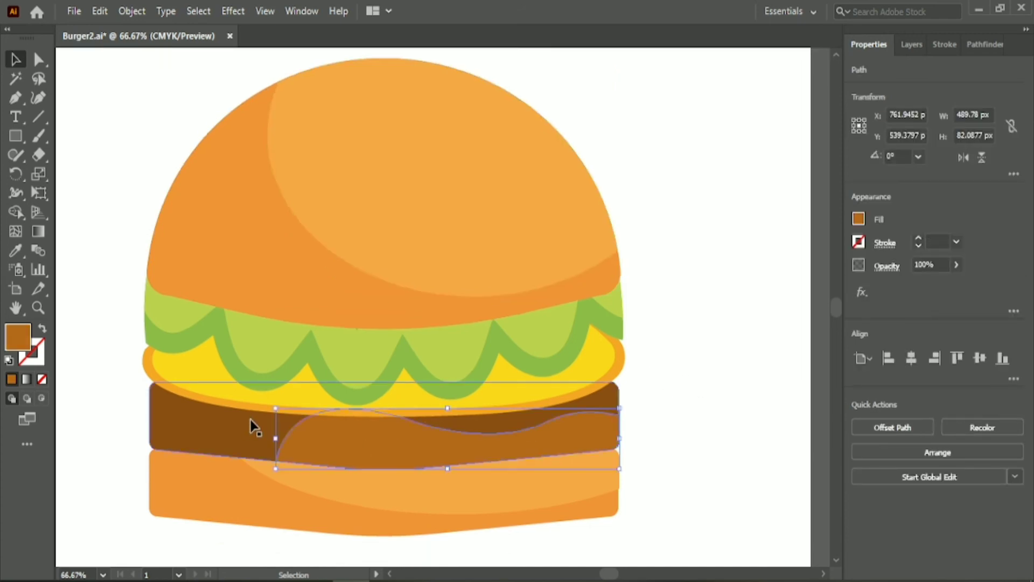
key(Left)
key(Left)
click(720, 409)
click(578, 439)
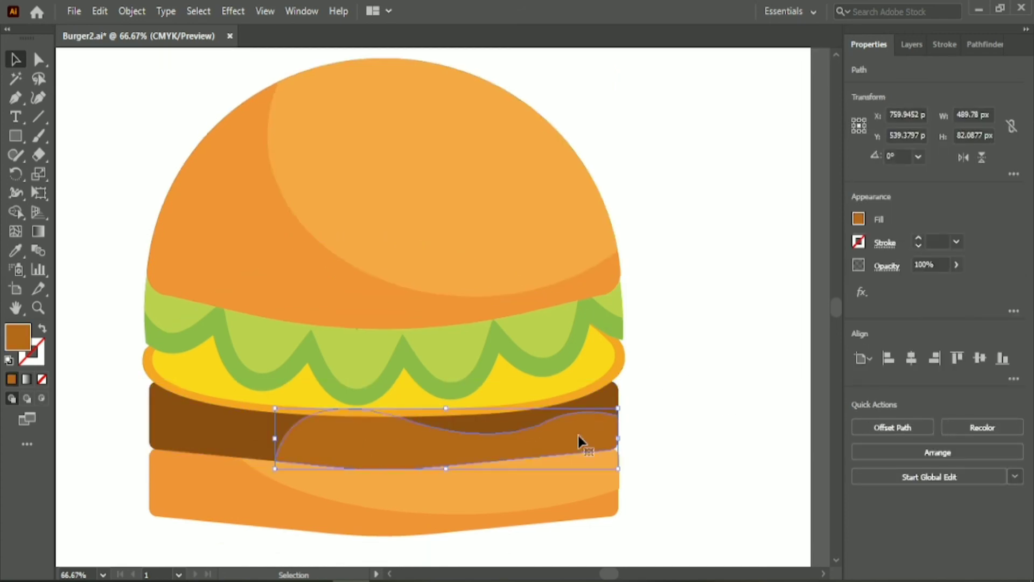
Nudge the bottom bun's highlight 1 px to the left
click(540, 547)
click(504, 492)
key(Left)
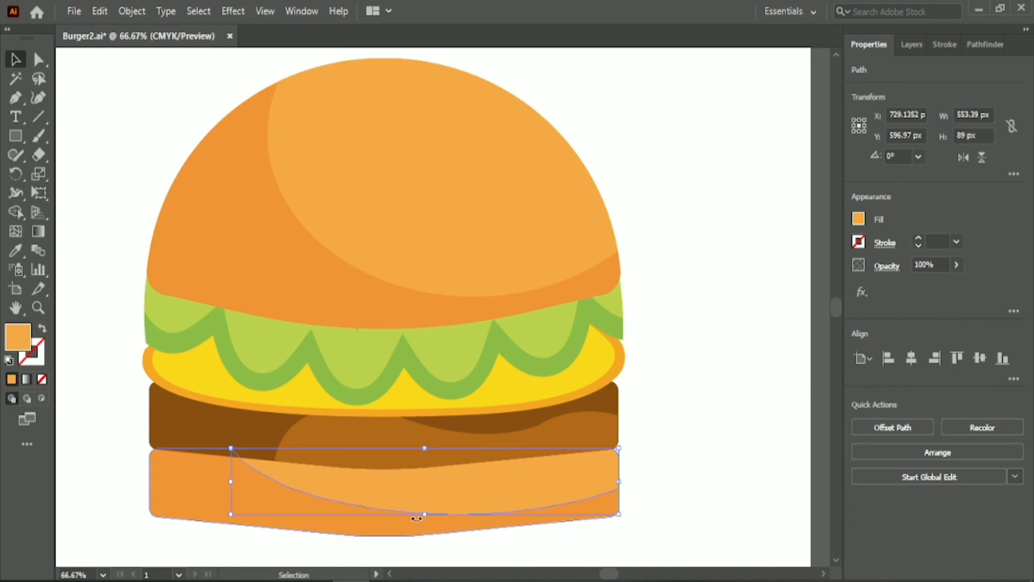
click(683, 428)
Examine the whole burger and its right edge for alignment of the layers and highlights
drag(588, 88, 598, 474)
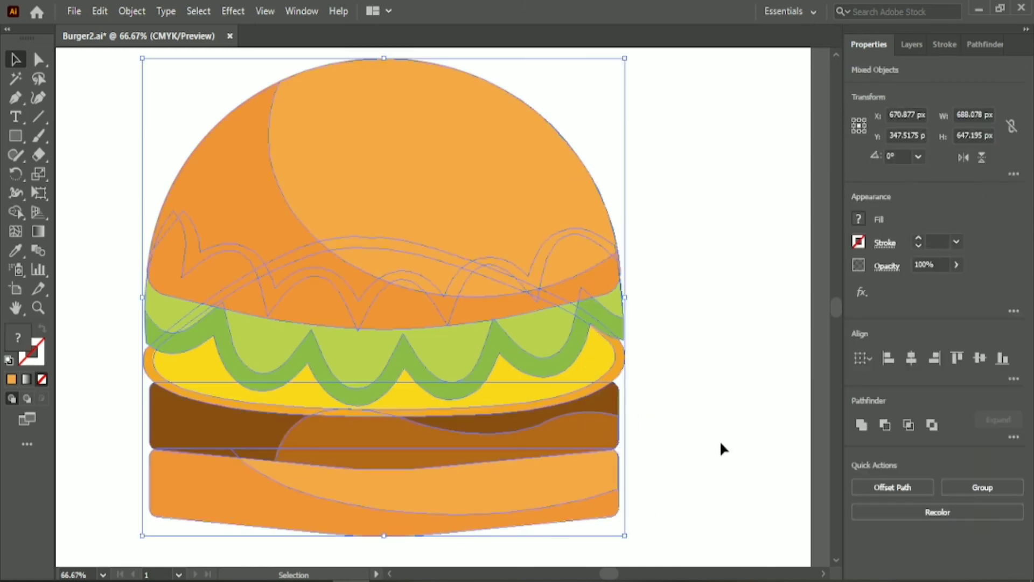
click(717, 435)
click(572, 215)
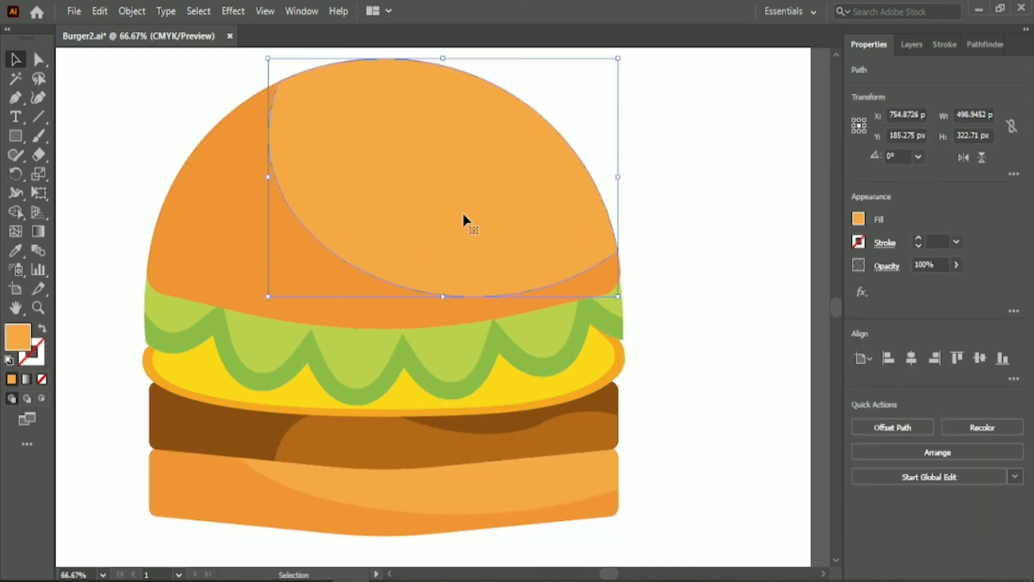
scroll(463, 213, up, 6)
click(765, 154)
scroll(700, 192, down, 6)
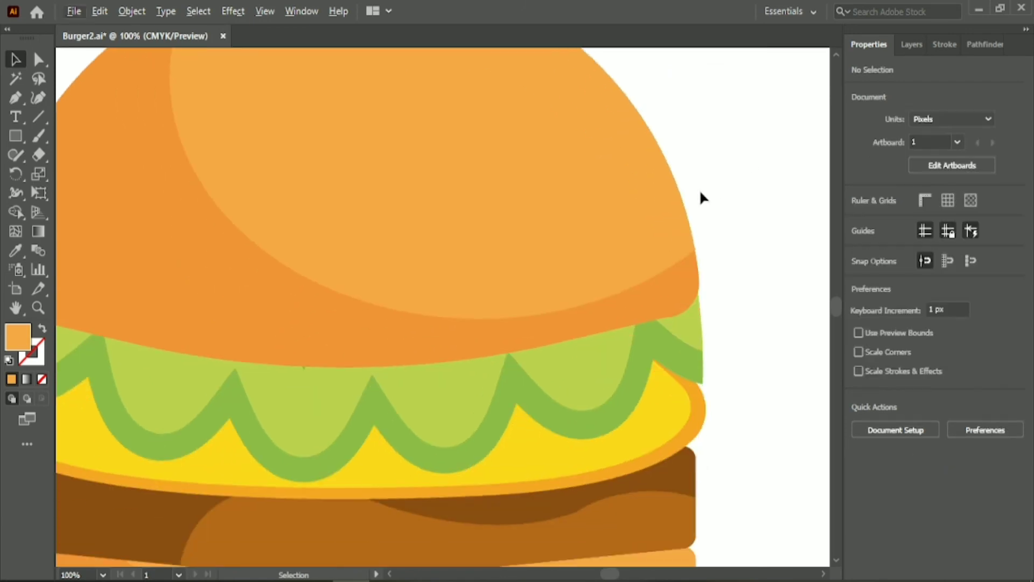
scroll(703, 197, down, 5)
scroll(721, 185, down, 1)
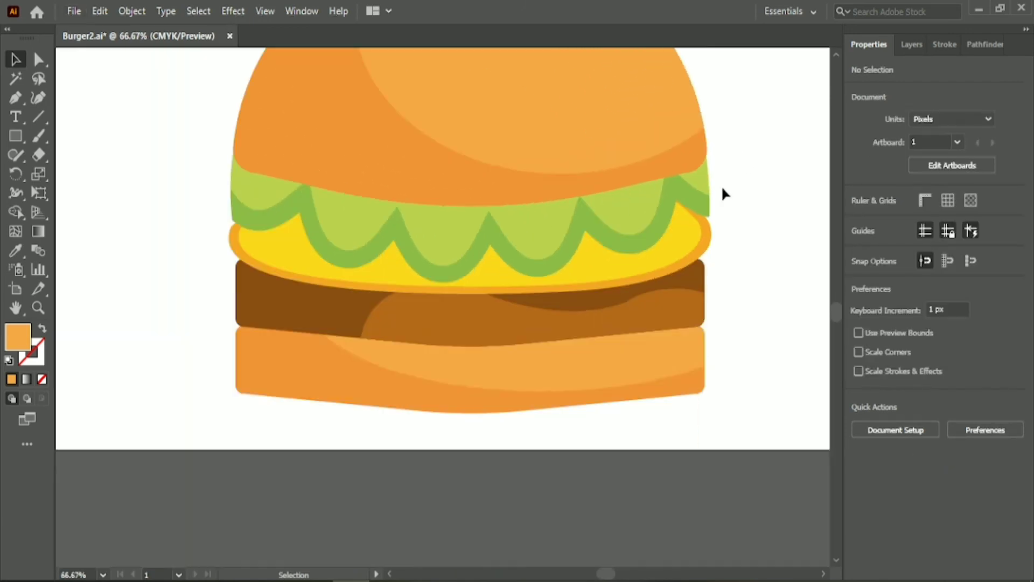
scroll(721, 193, up, 4)
scroll(139, 126, down, 1)
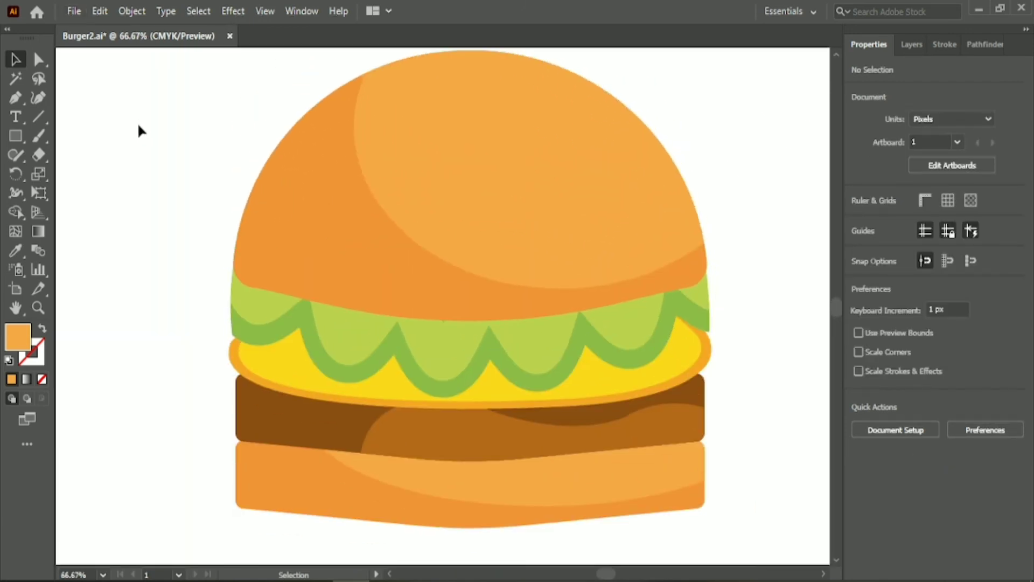
Paint a short, slightly curved Paintbrush stroke about 21 × 99 px in the empty artboard area left of the bun
key(ctrl+minus)
key(ctrl+minus)
click(38, 137)
drag(273, 244, 265, 282)
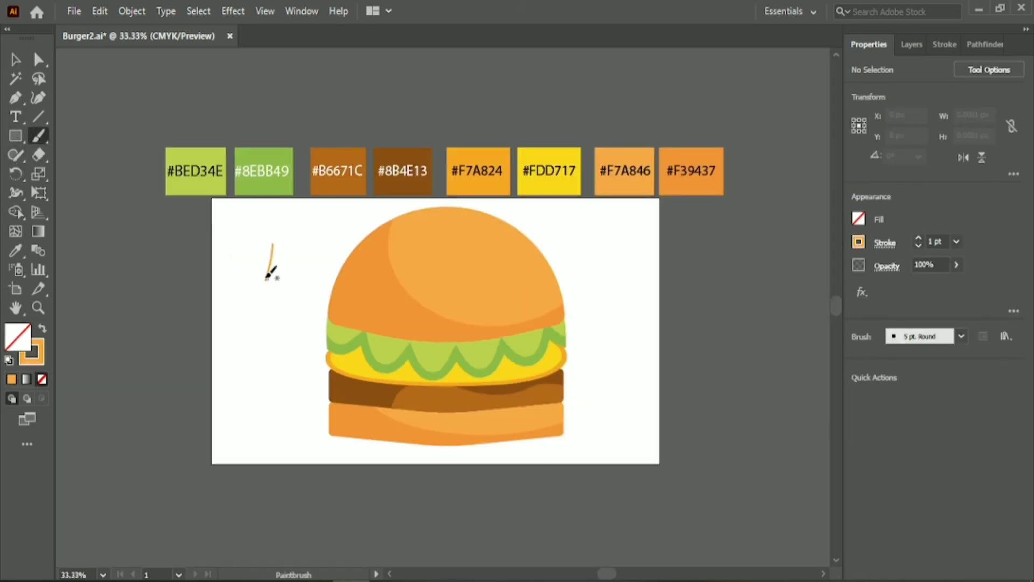
Sample the yellow #FDD717 swatch for the brush mark and swap it to the stroke, leaving no fill
click(15, 59)
drag(234, 245, 304, 294)
click(17, 250)
click(546, 186)
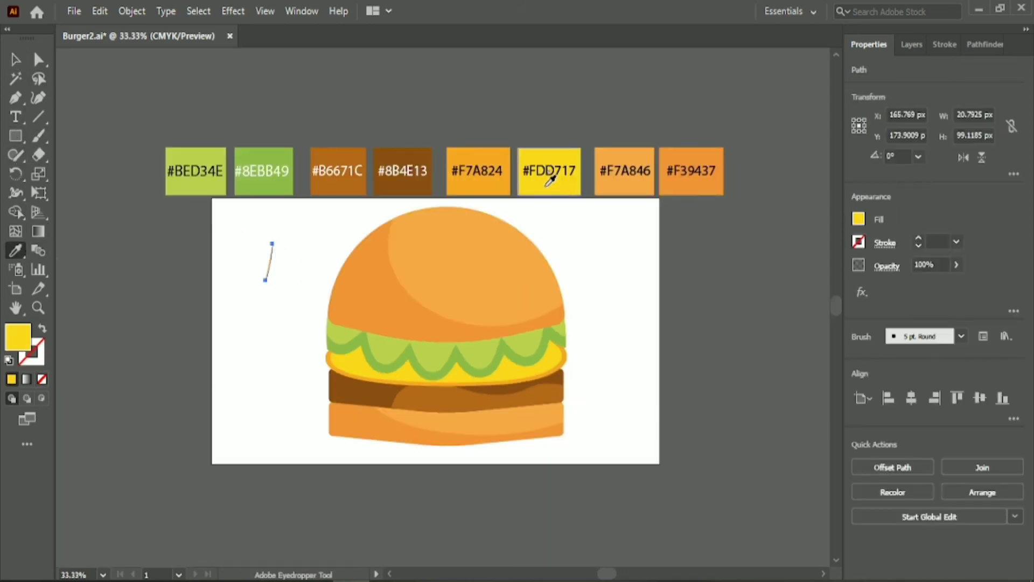
click(16, 59)
click(944, 44)
click(868, 44)
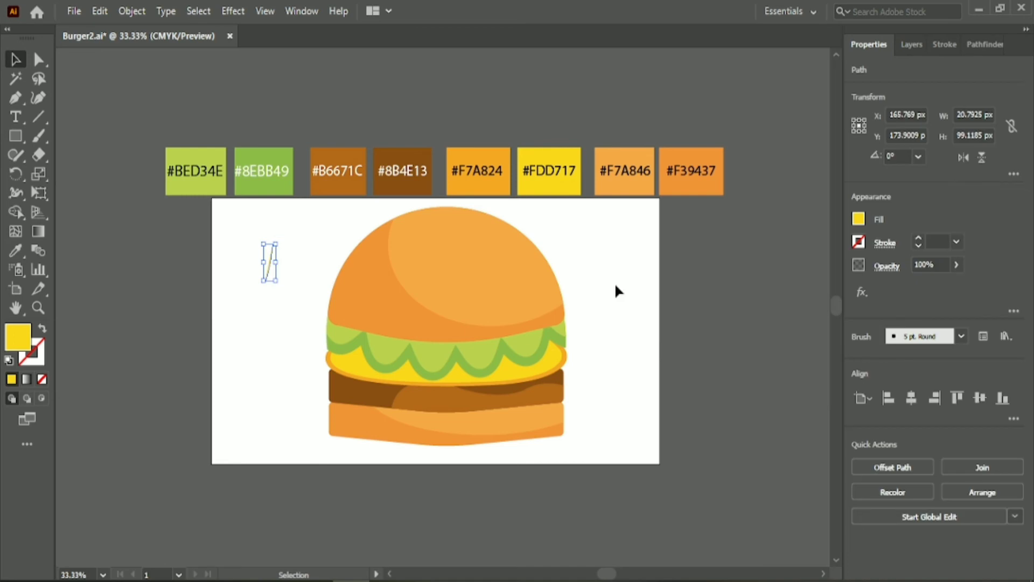
click(41, 333)
Set the yellow brush mark's stroke weight to 2 pt
click(942, 242)
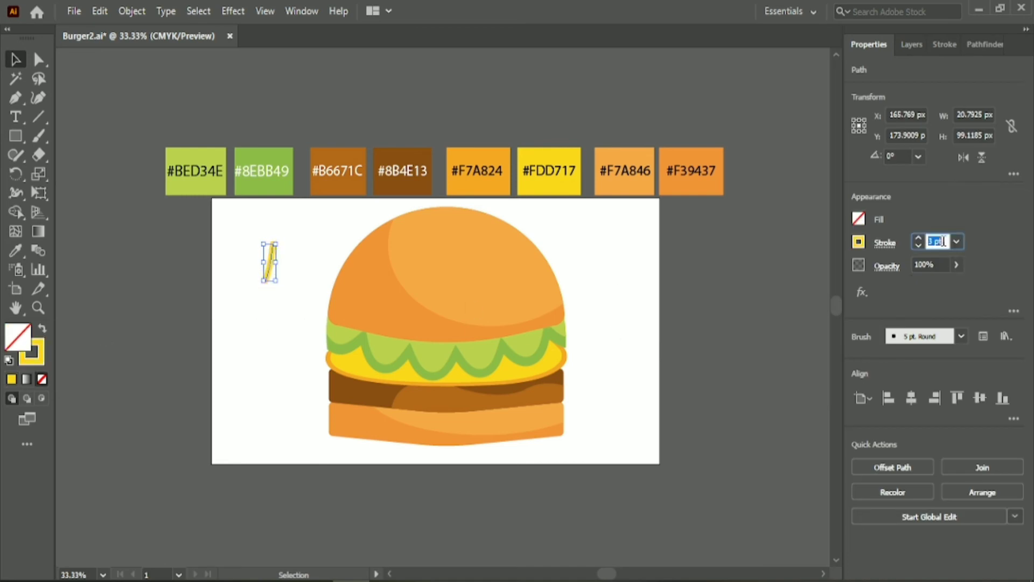
click(944, 44)
click(882, 43)
click(302, 294)
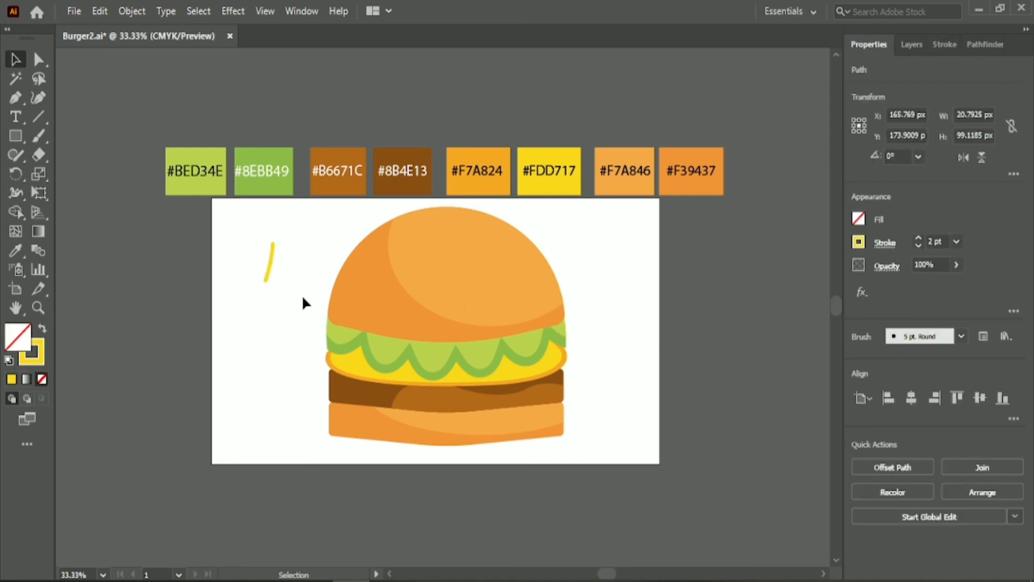
Paint a scattering of small yellow sesame-seed marks with the Paintbrush across the upper part of the bun's light area
key(b)
scroll(508, 272, up, 1)
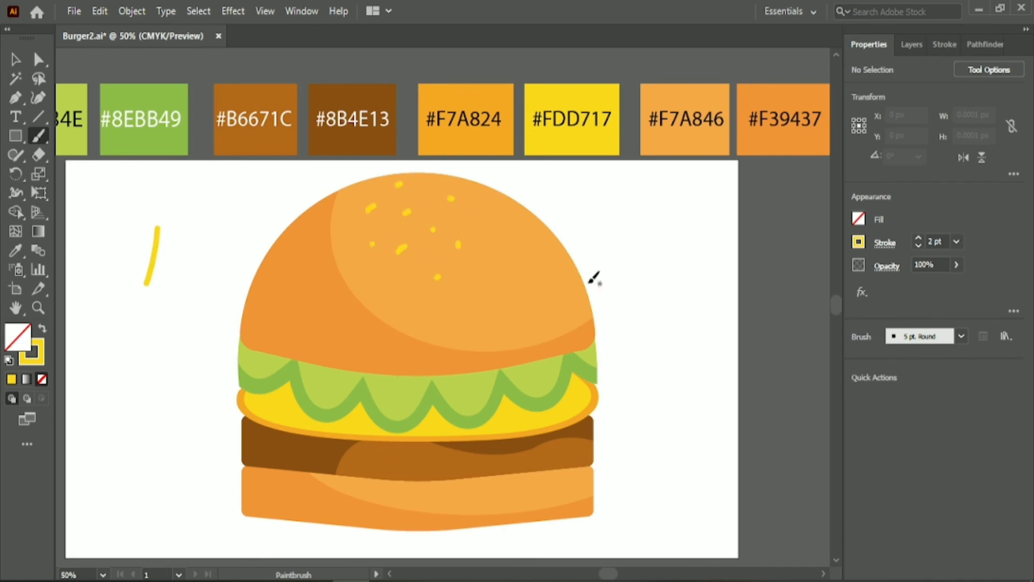
Set the brush stroke weight to 4 pt and paint four small dots on the lighter areas of the patty
scroll(594, 278, down, 1)
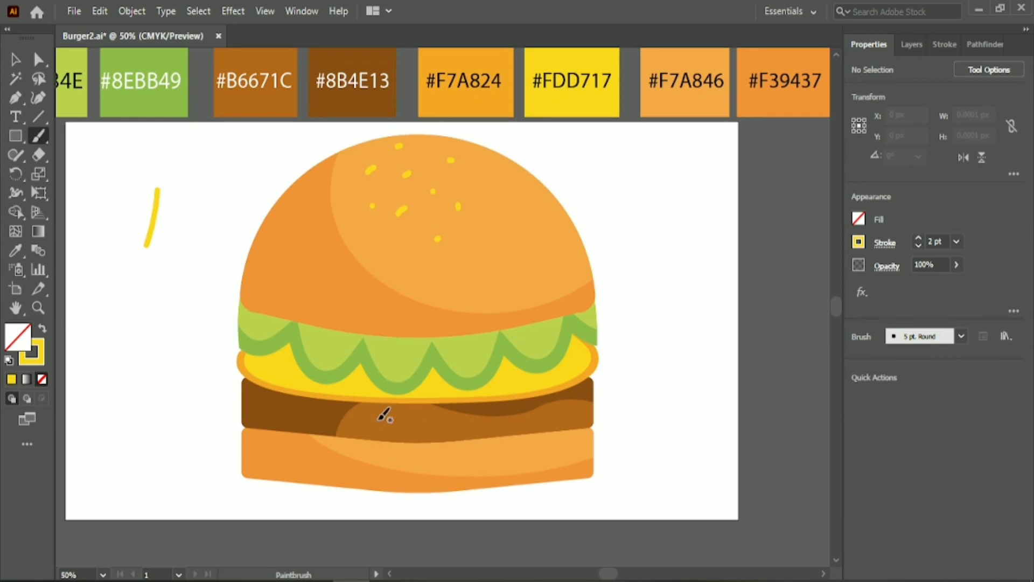
click(935, 241)
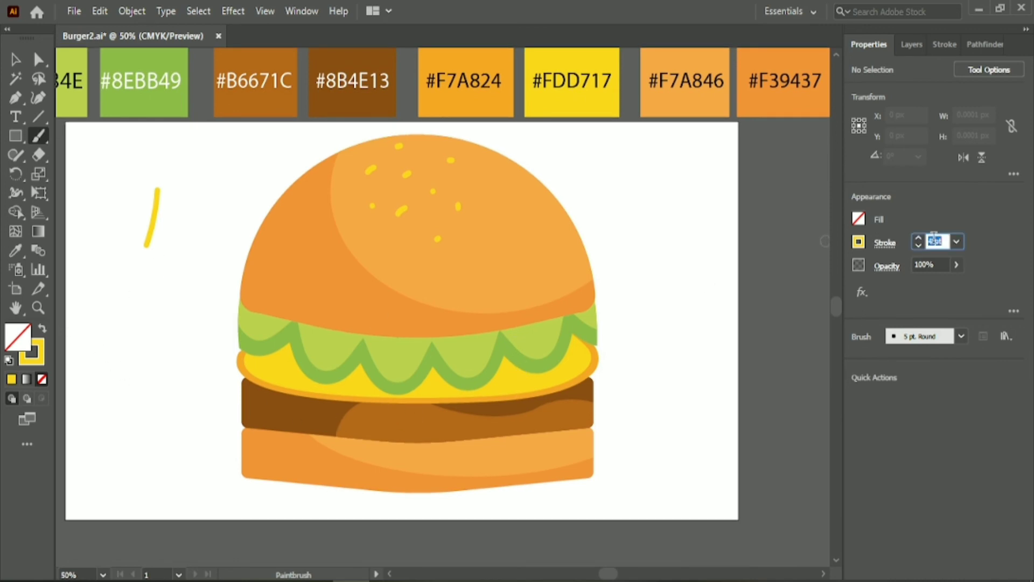
click(362, 419)
click(384, 429)
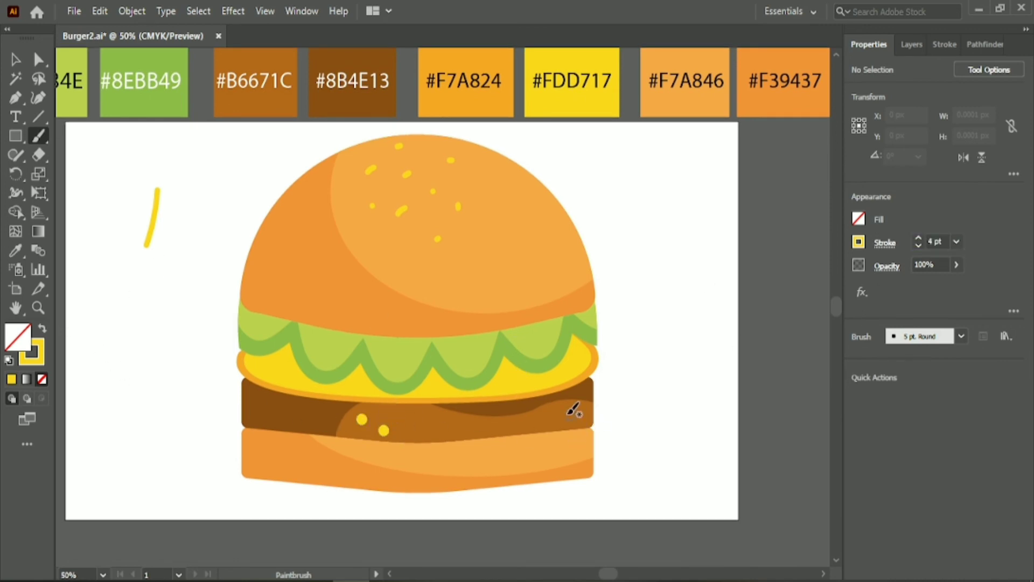
click(406, 417)
Select the four patty dots and sample the patty's dark brown onto them as their fill
key(v)
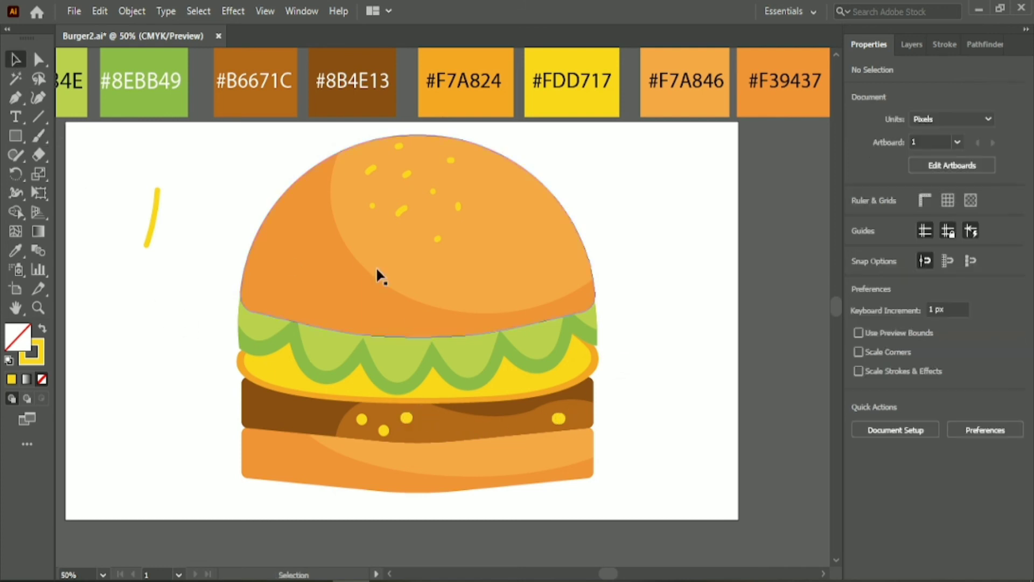
click(362, 419)
shift+click(383, 430)
shift+click(406, 417)
shift+click(558, 418)
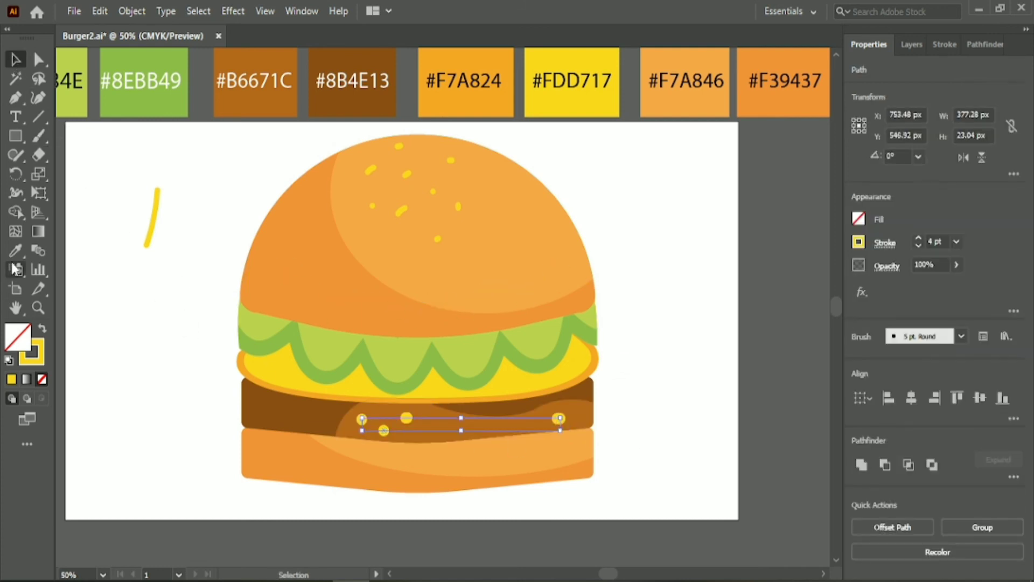
key(i)
click(274, 394)
click(940, 241)
text(3)
key(Return)
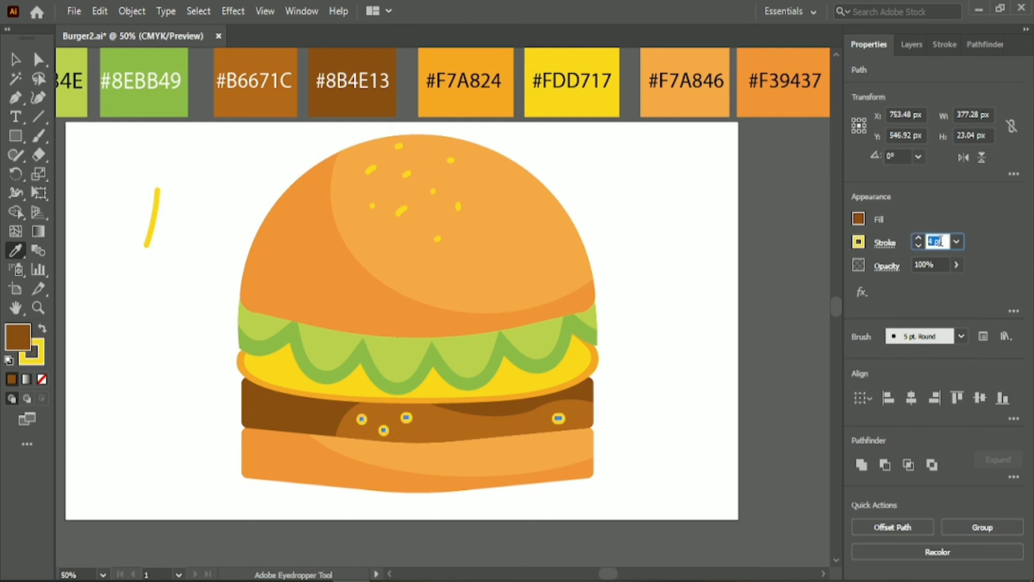
click(294, 411)
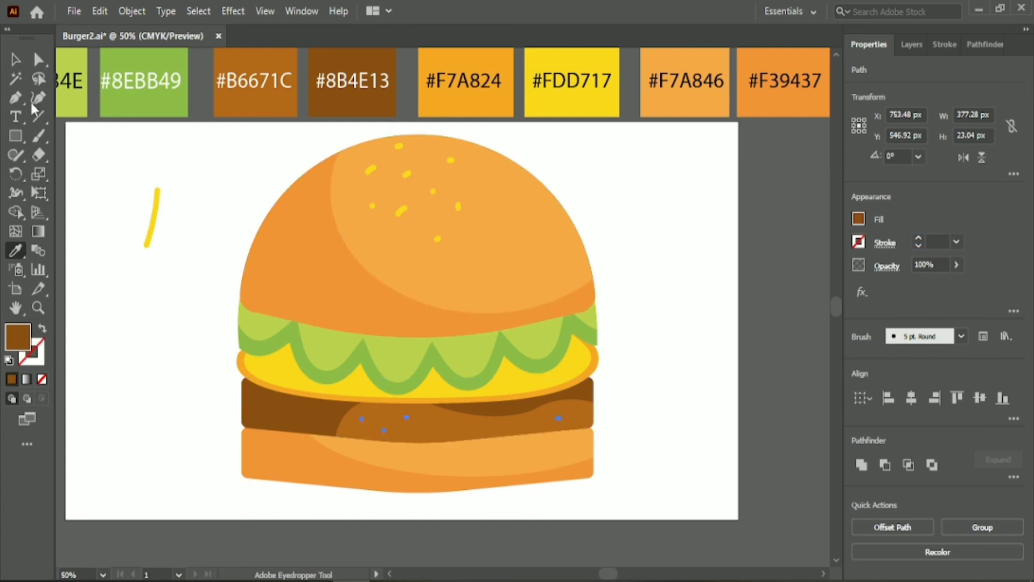
Swap the dots' brown to a 2 pt stroke and paint one more matching mark near the patty's middle
click(19, 56)
click(41, 327)
click(935, 241)
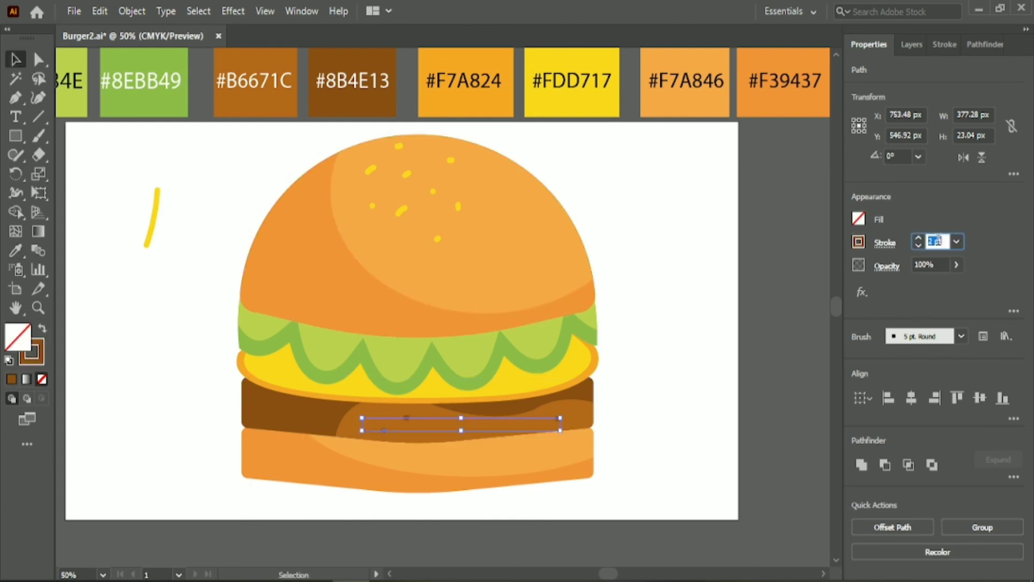
click(684, 352)
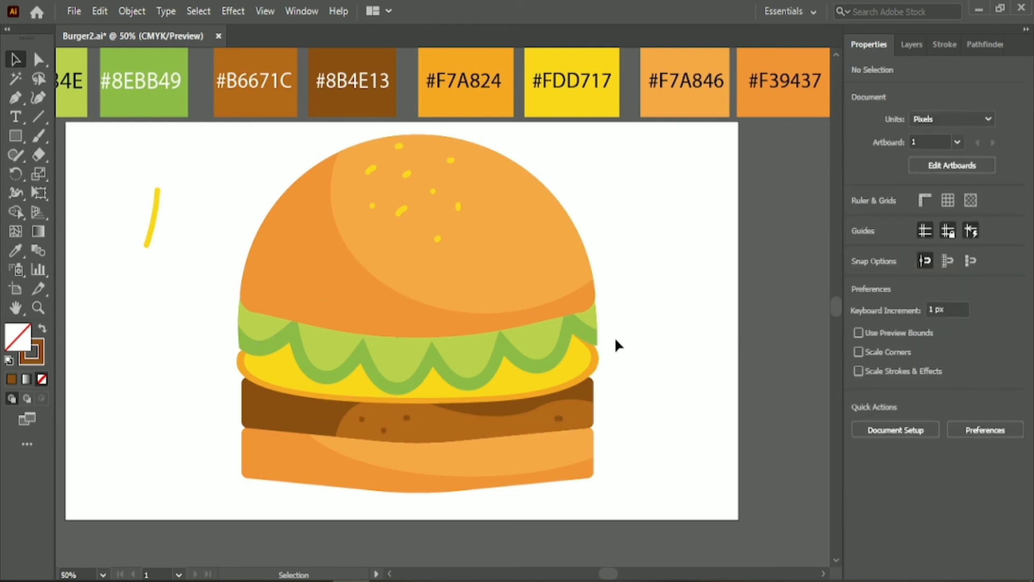
key(b)
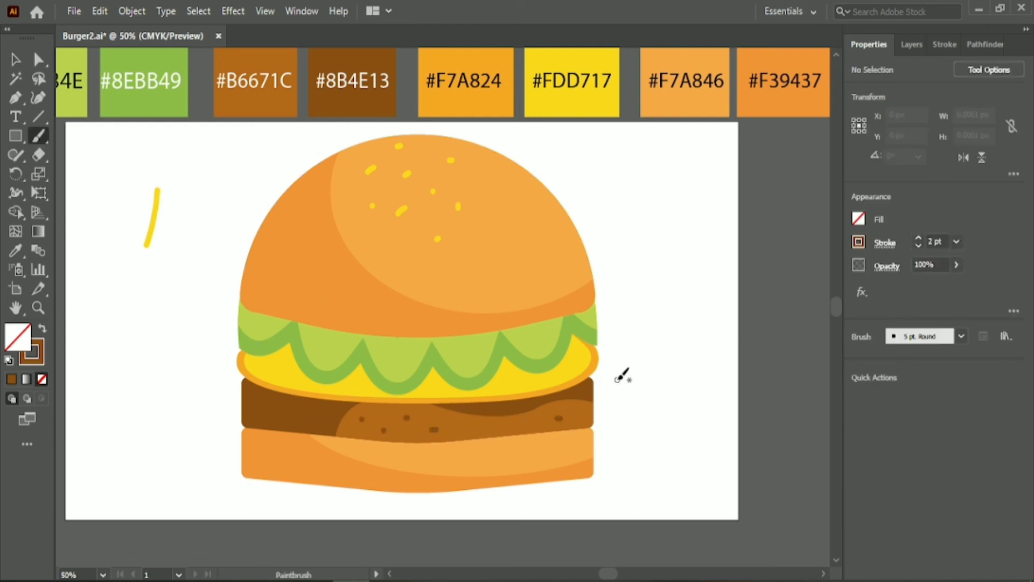
Delete the yellow brush mark in the empty area beside the bun
click(14, 58)
click(152, 218)
key(Delete)
Draw a long curved Pen line and a short one below it along the bun's upper-right edge
click(15, 97)
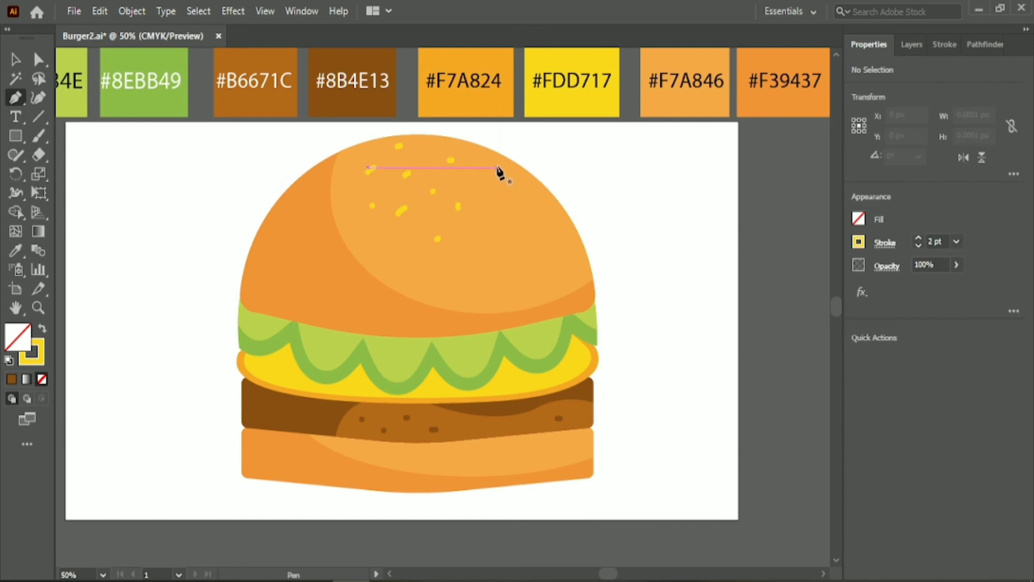
click(486, 167)
click(521, 179)
click(550, 217)
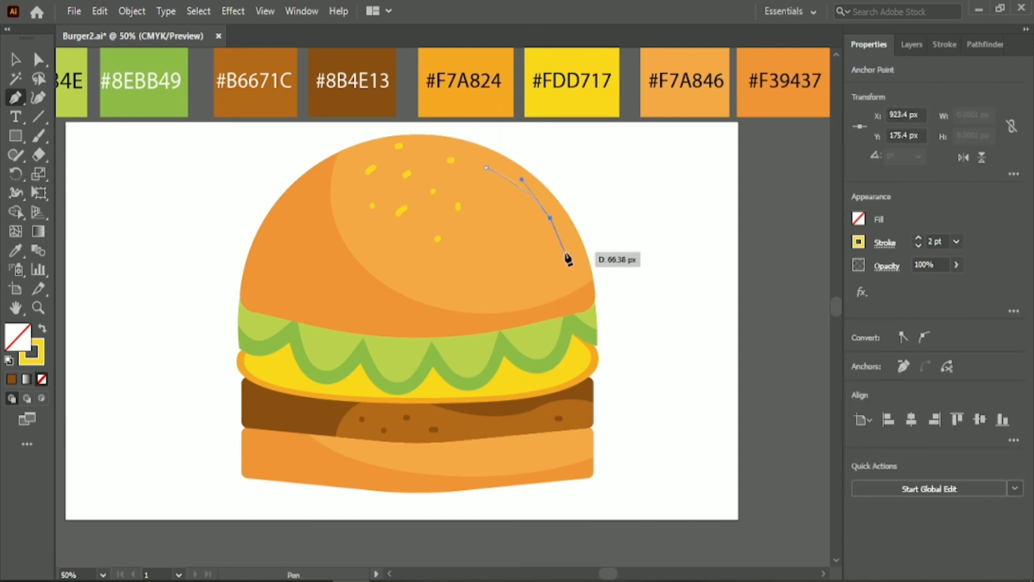
key(Escape)
click(557, 224)
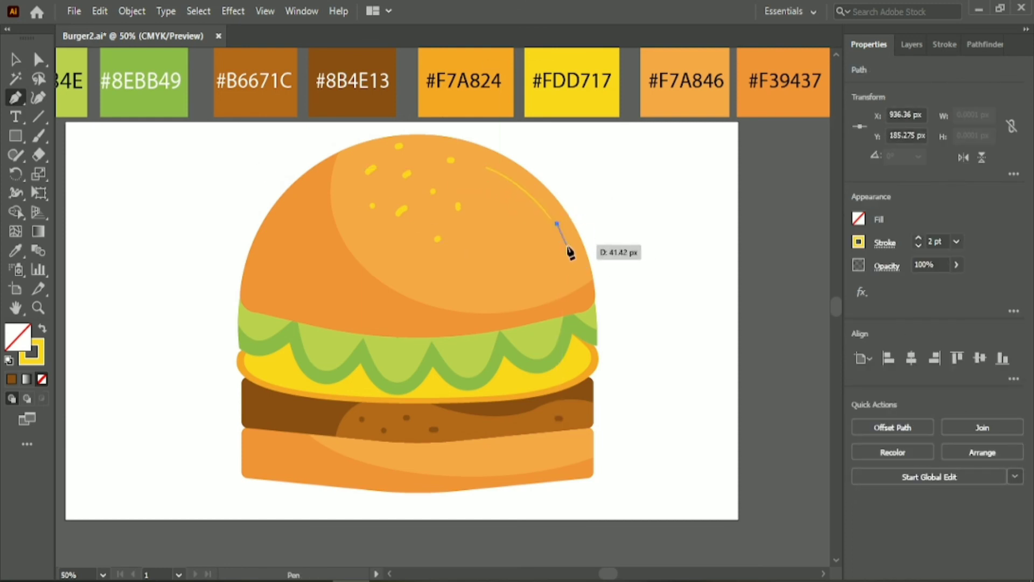
drag(567, 247, 570, 257)
Give both curved bun highlight lines a pale yellow 5 pt stroke with no fill
click(14, 58)
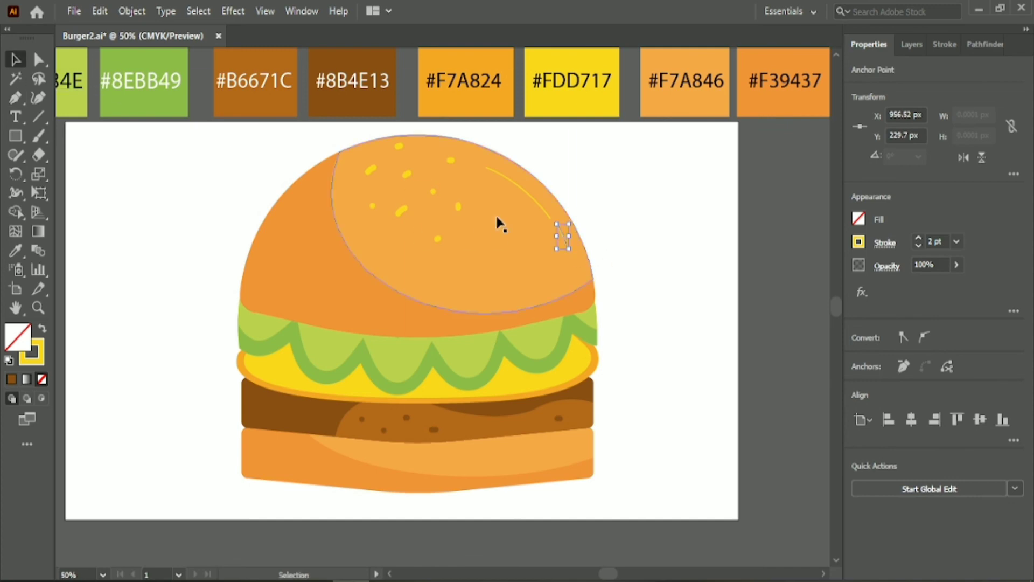
click(514, 182)
click(15, 250)
click(443, 268)
key(v)
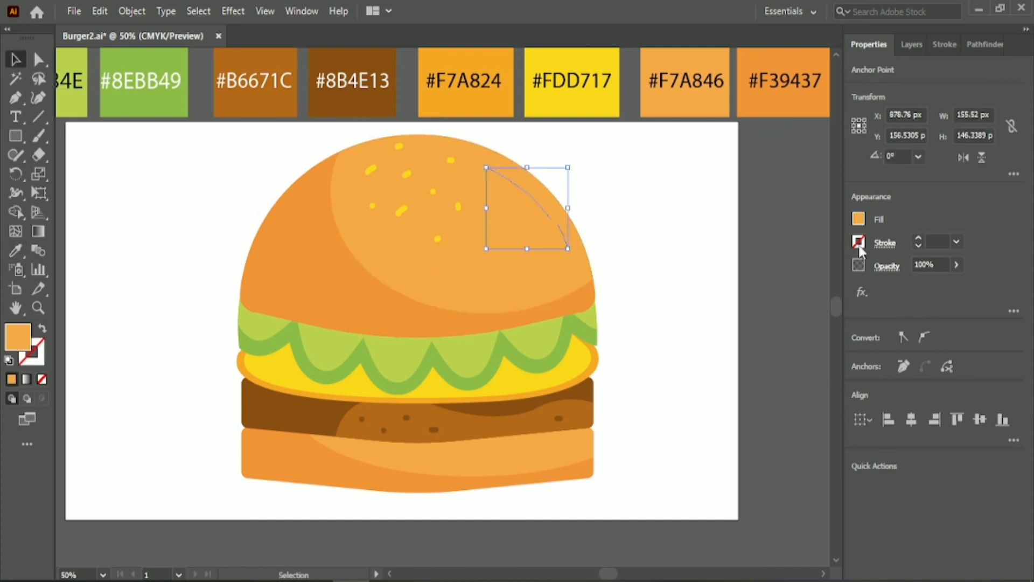
key(shift+x)
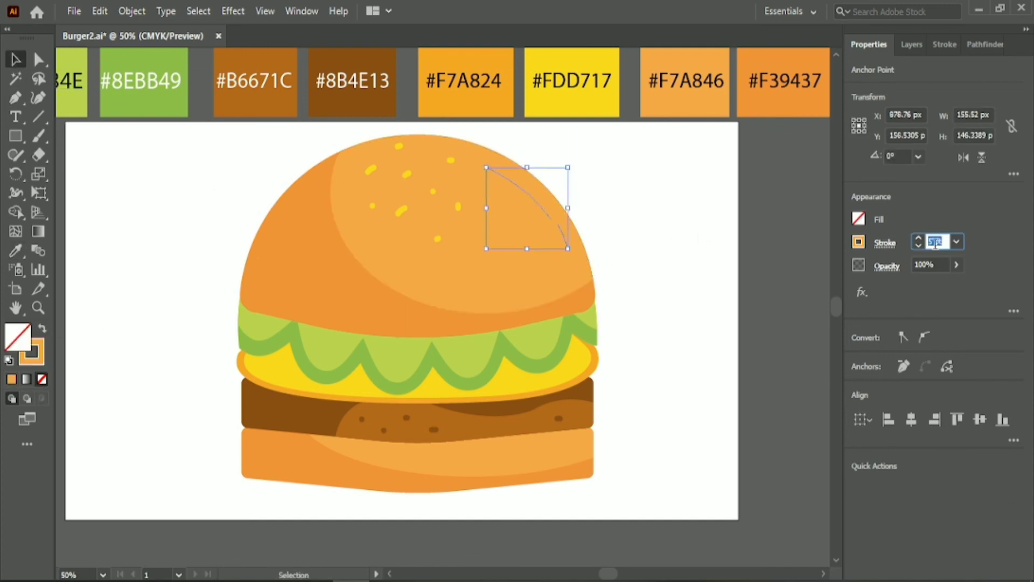
click(861, 243)
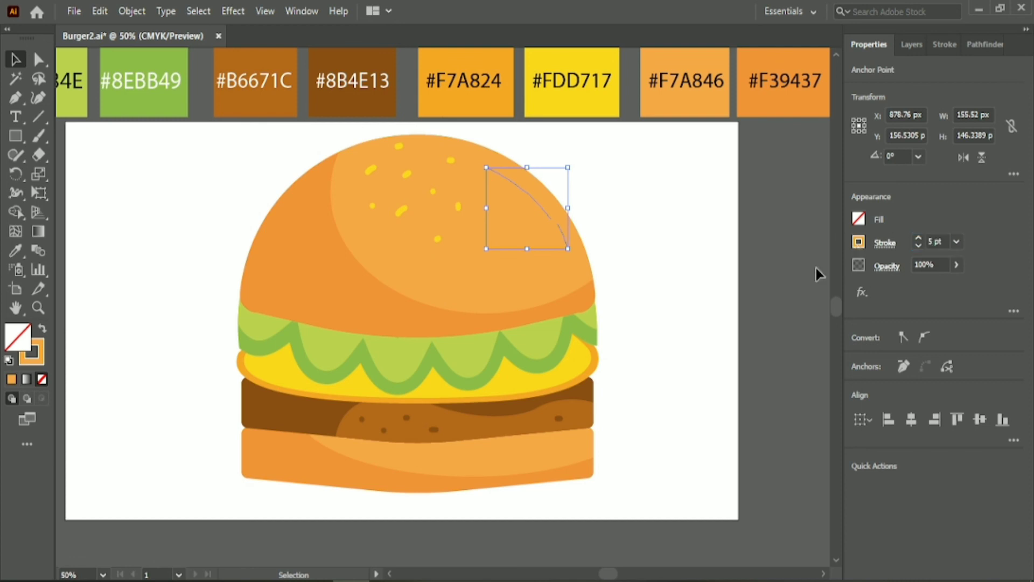
drag(769, 324, 735, 323)
Give the highlight lines round caps and corners, and set their stroke weight to 12 pt
click(937, 50)
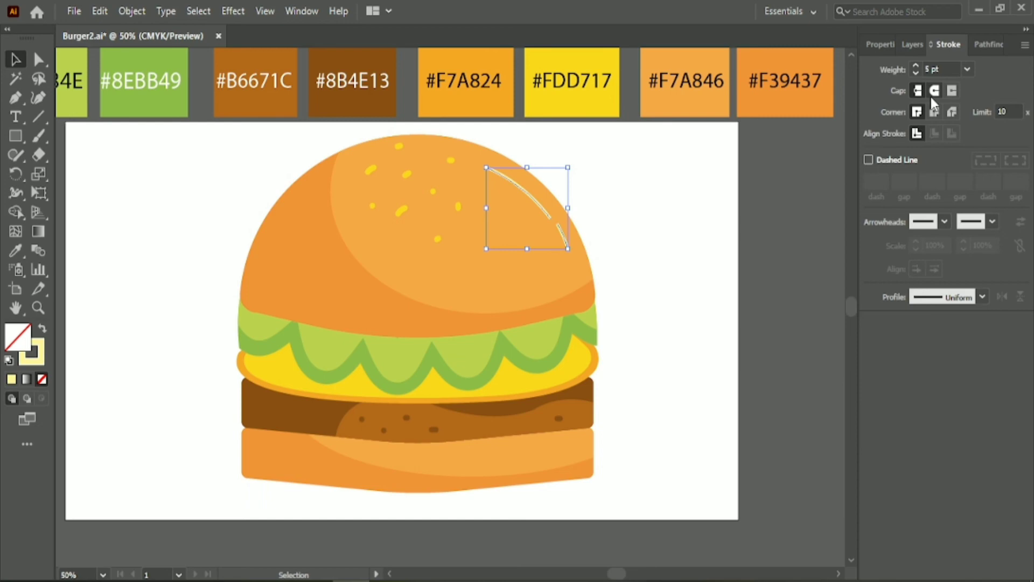
click(876, 44)
click(937, 241)
click(884, 243)
Compare several width profiles on the highlight lines, apply the one-sided arched profile, and set the stroke weight to 10 pt
click(982, 296)
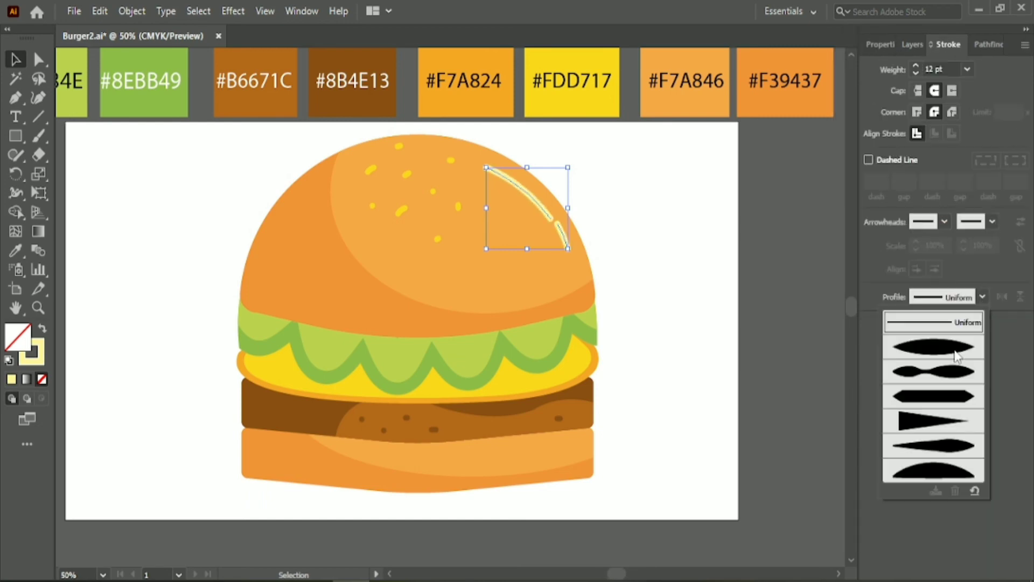
click(934, 347)
click(983, 296)
click(942, 473)
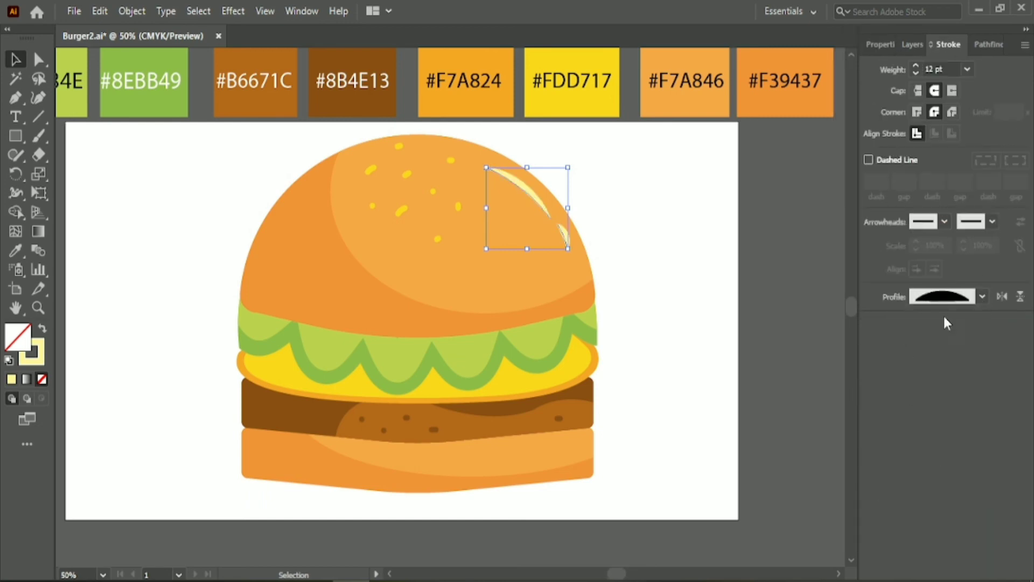
click(982, 296)
click(956, 445)
click(982, 296)
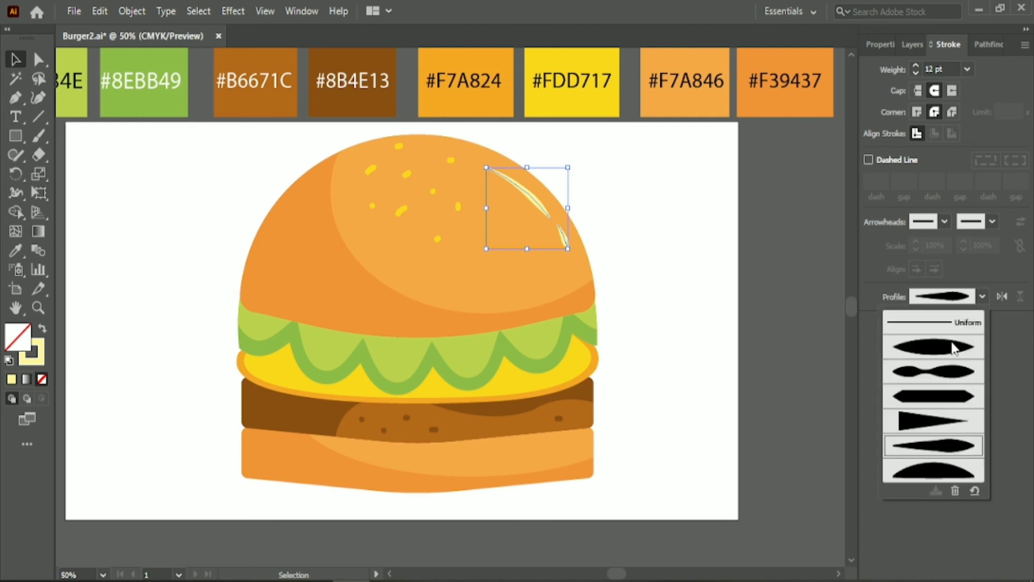
click(948, 470)
click(871, 45)
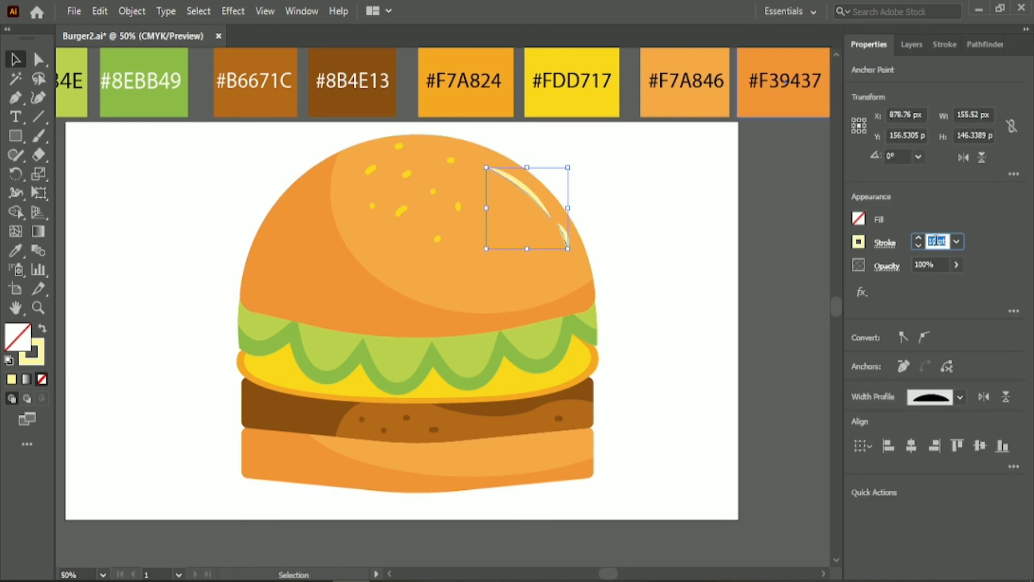
click(681, 272)
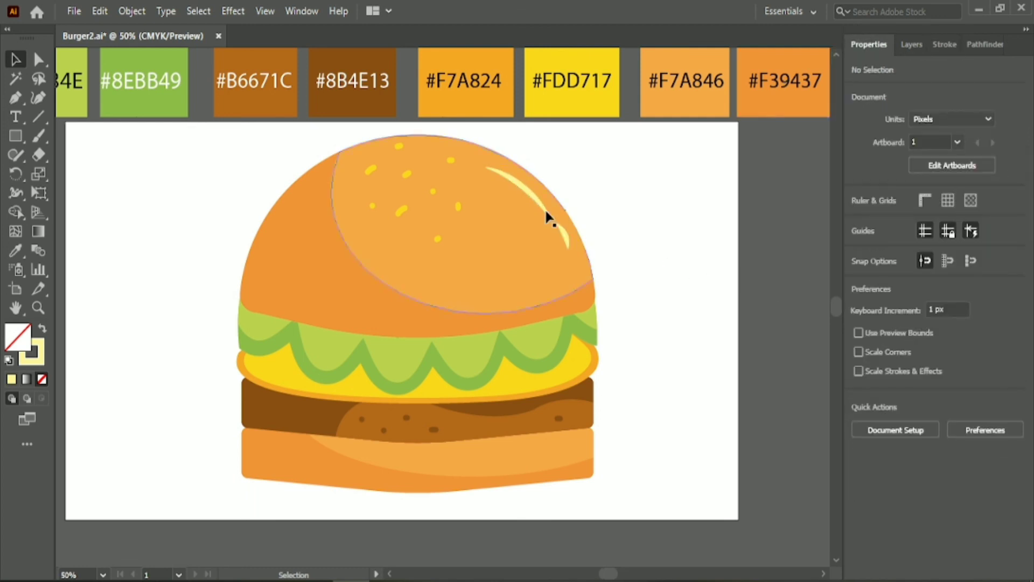
Rotate both highlight strokes about 6° clockwise and move them closer to the bun's right edge
click(566, 233)
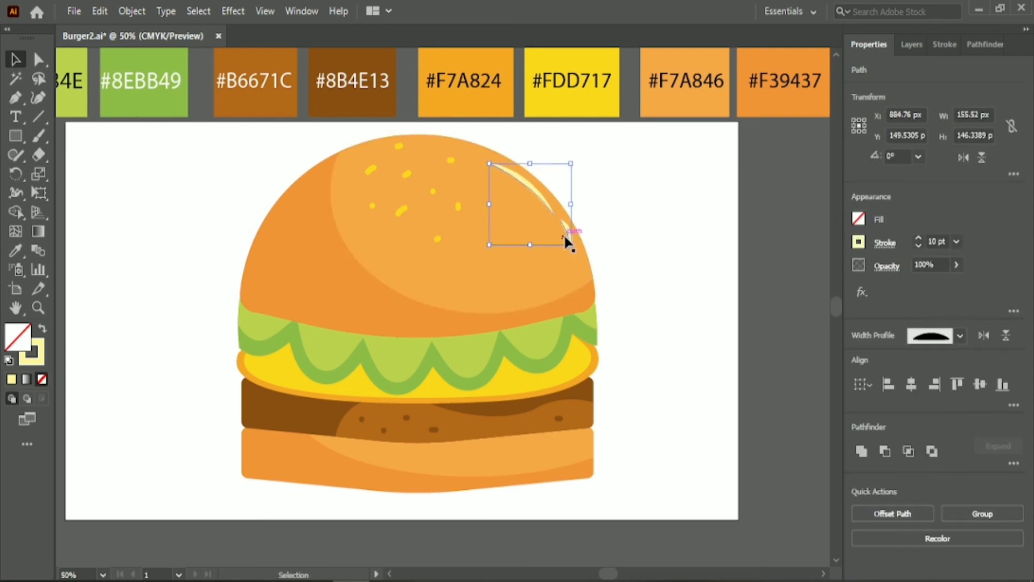
click(616, 241)
shift+click(548, 218)
shift+click(570, 232)
drag(573, 253, 568, 258)
drag(542, 197, 558, 216)
key(Up)
key(Up)
key(Right)
key(Right)
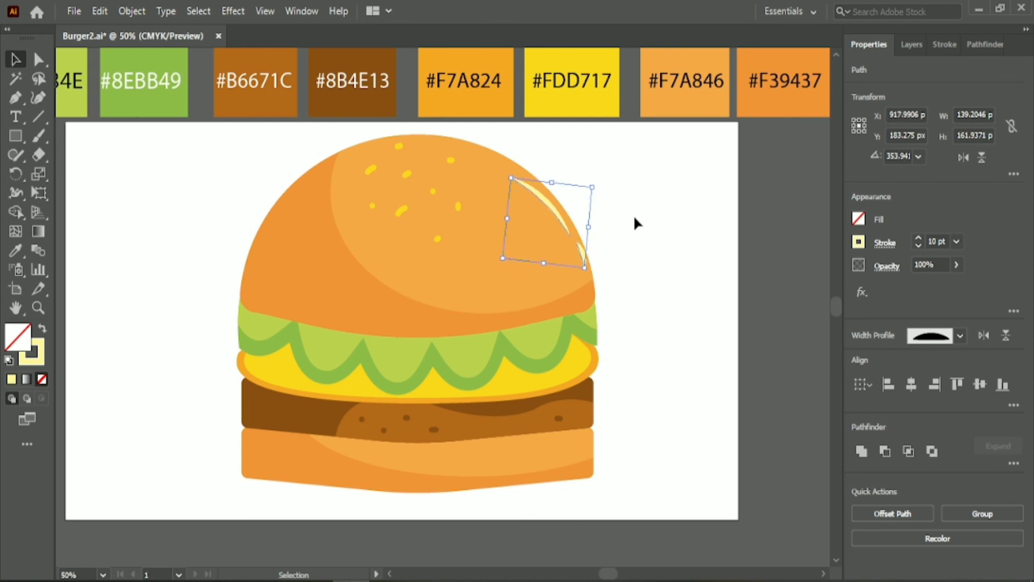
Fine-tune the rotation of both highlight strokes and shift them slightly up and left to follow the bun's edge
mouse_move(583, 273)
mouse_down()
mouse_move(574, 276)
mouse_move(591, 278)
mouse_up()
click(600, 266)
click(564, 224)
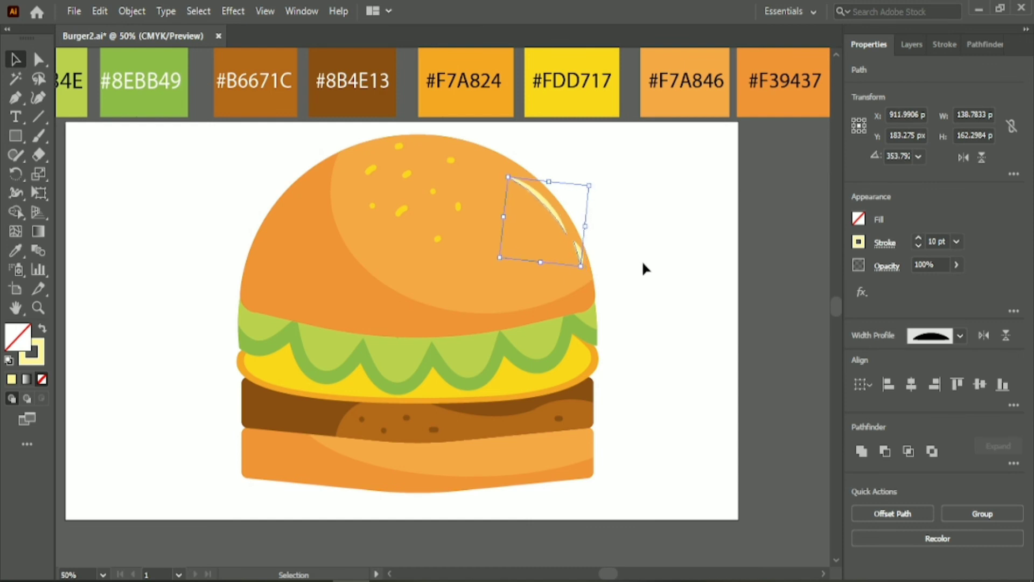
click(639, 258)
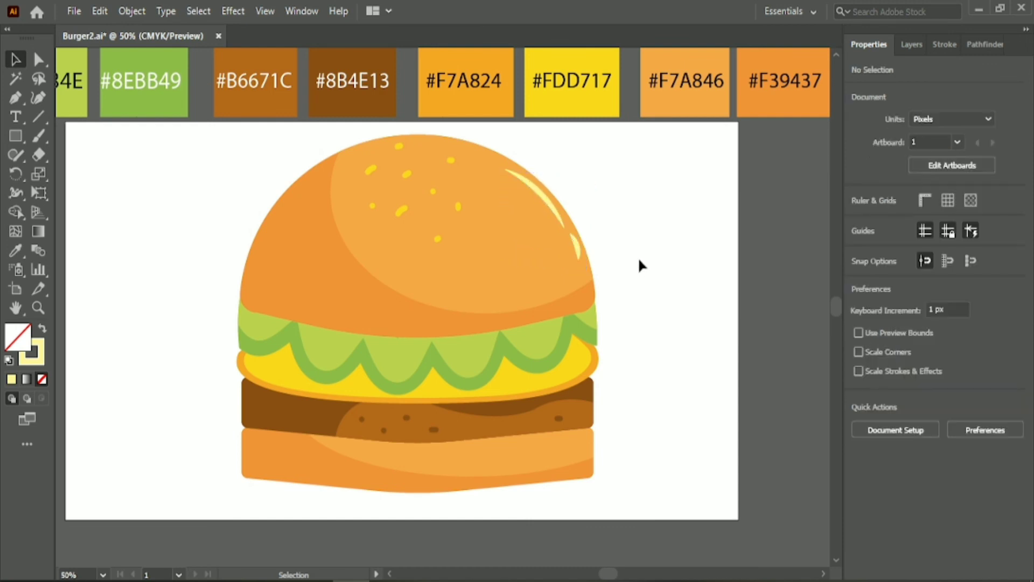
Nudge the short lower highlight stroke left to line up with the long one
click(578, 246)
key(Left)
key(Left)
key(Left)
key(Left)
key(Left)
key(Left)
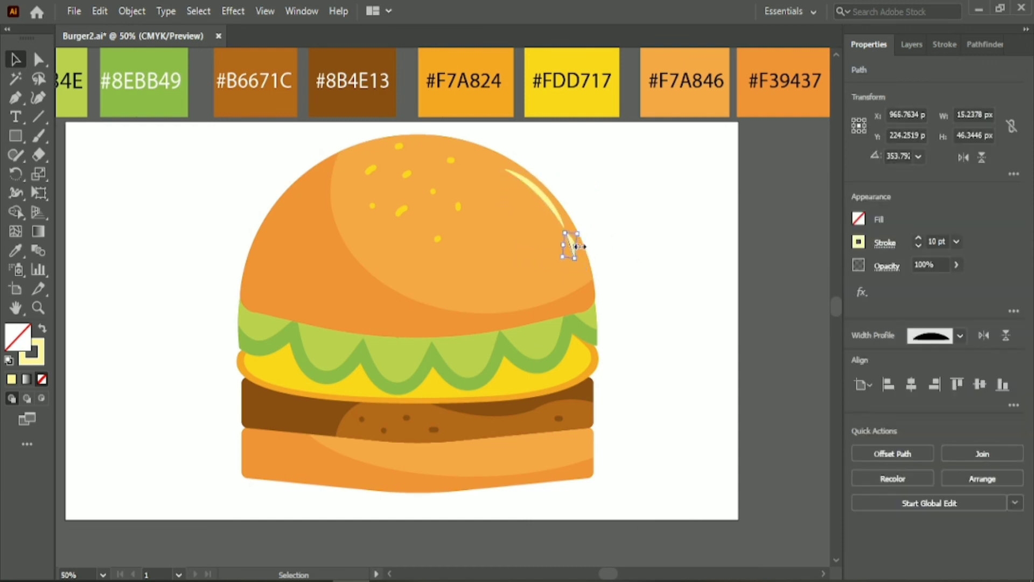
click(649, 228)
Group the whole burger and centre it horizontally and vertically on the artboard
scroll(649, 228, down, 1)
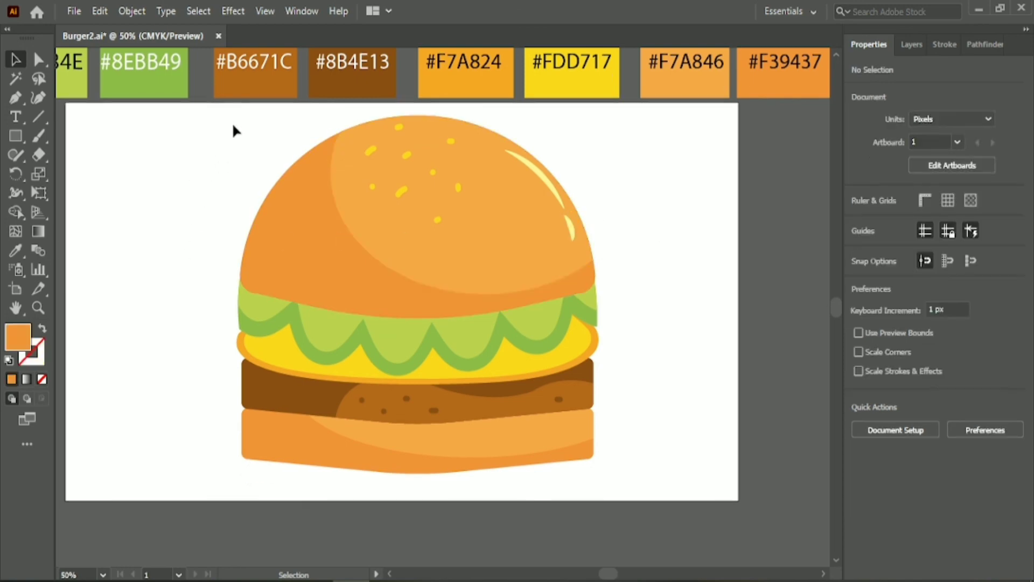
drag(233, 124, 499, 282)
click(911, 398)
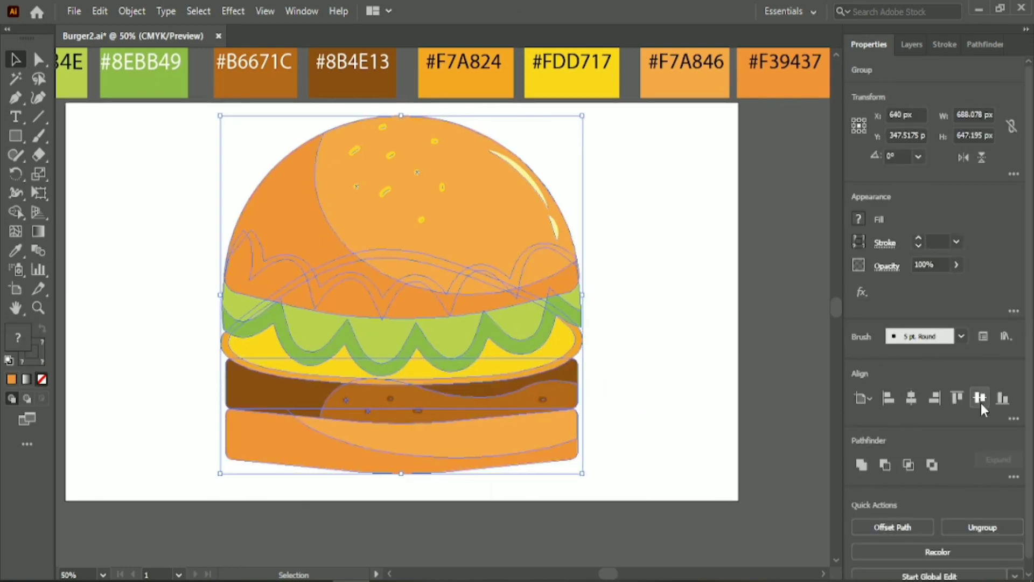
click(980, 399)
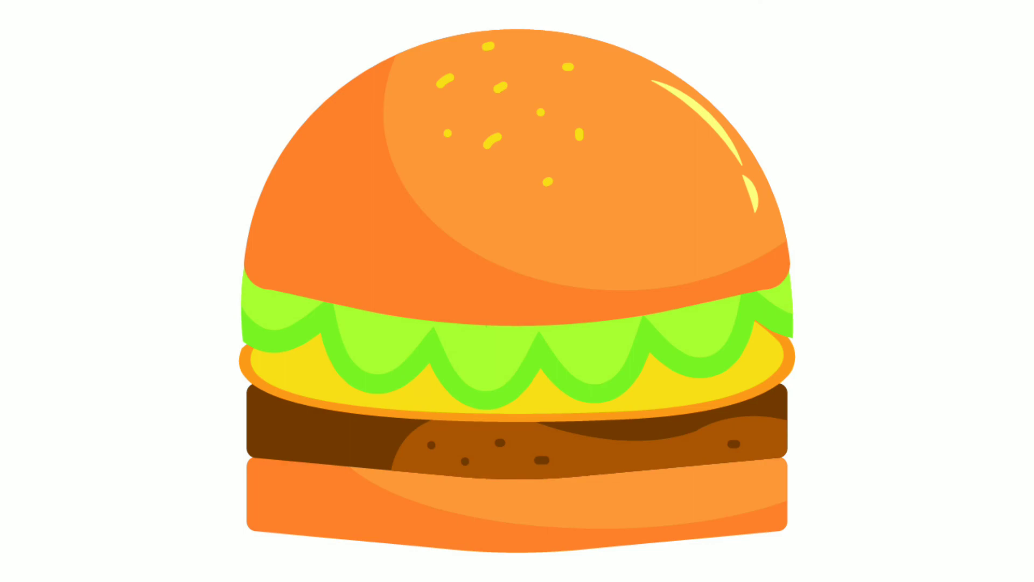